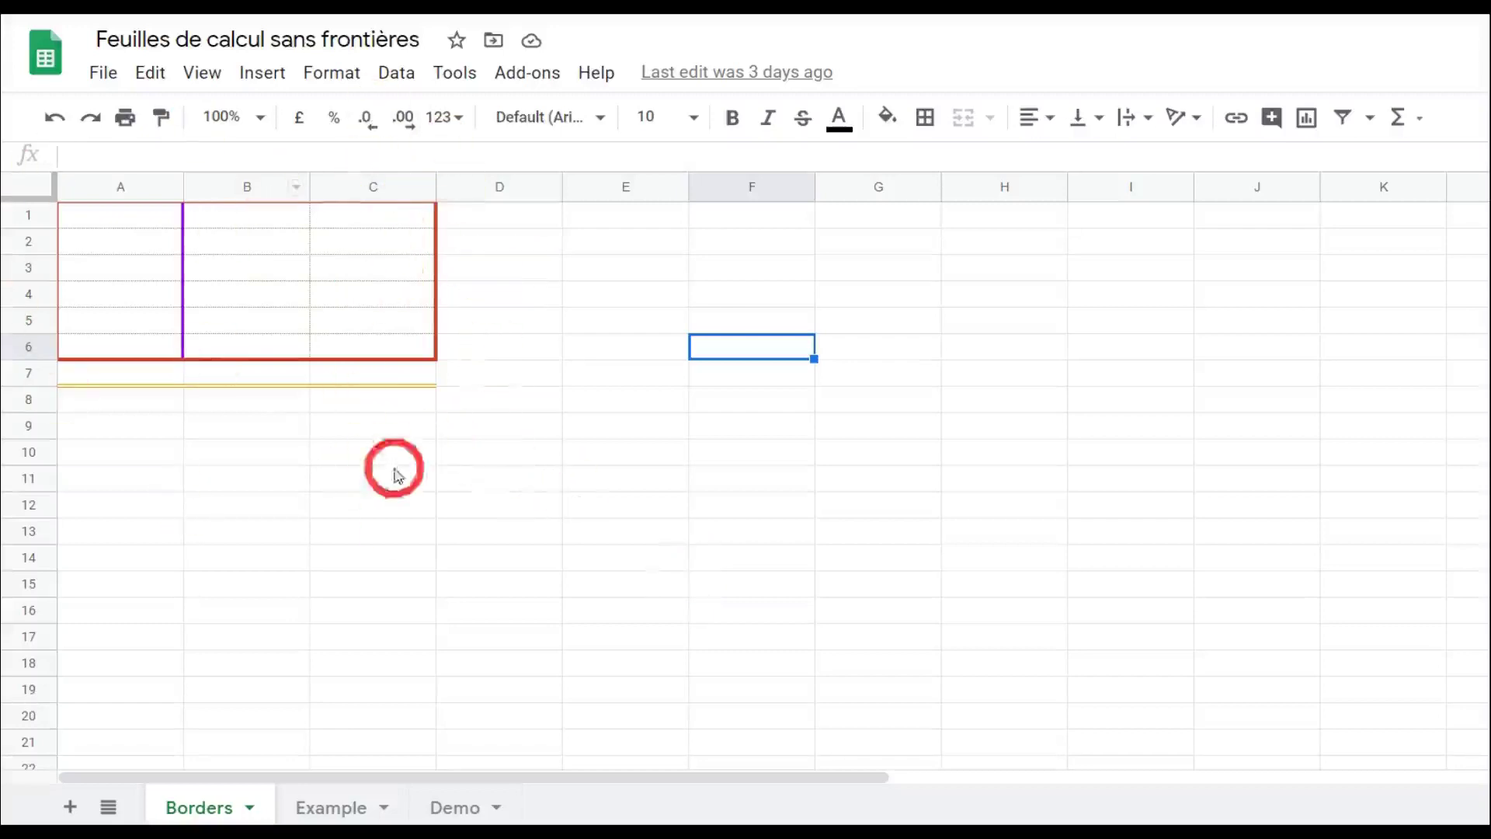
Compare the finished table borders on the Example sheet with the table on the Demo sheet.
click(351, 804)
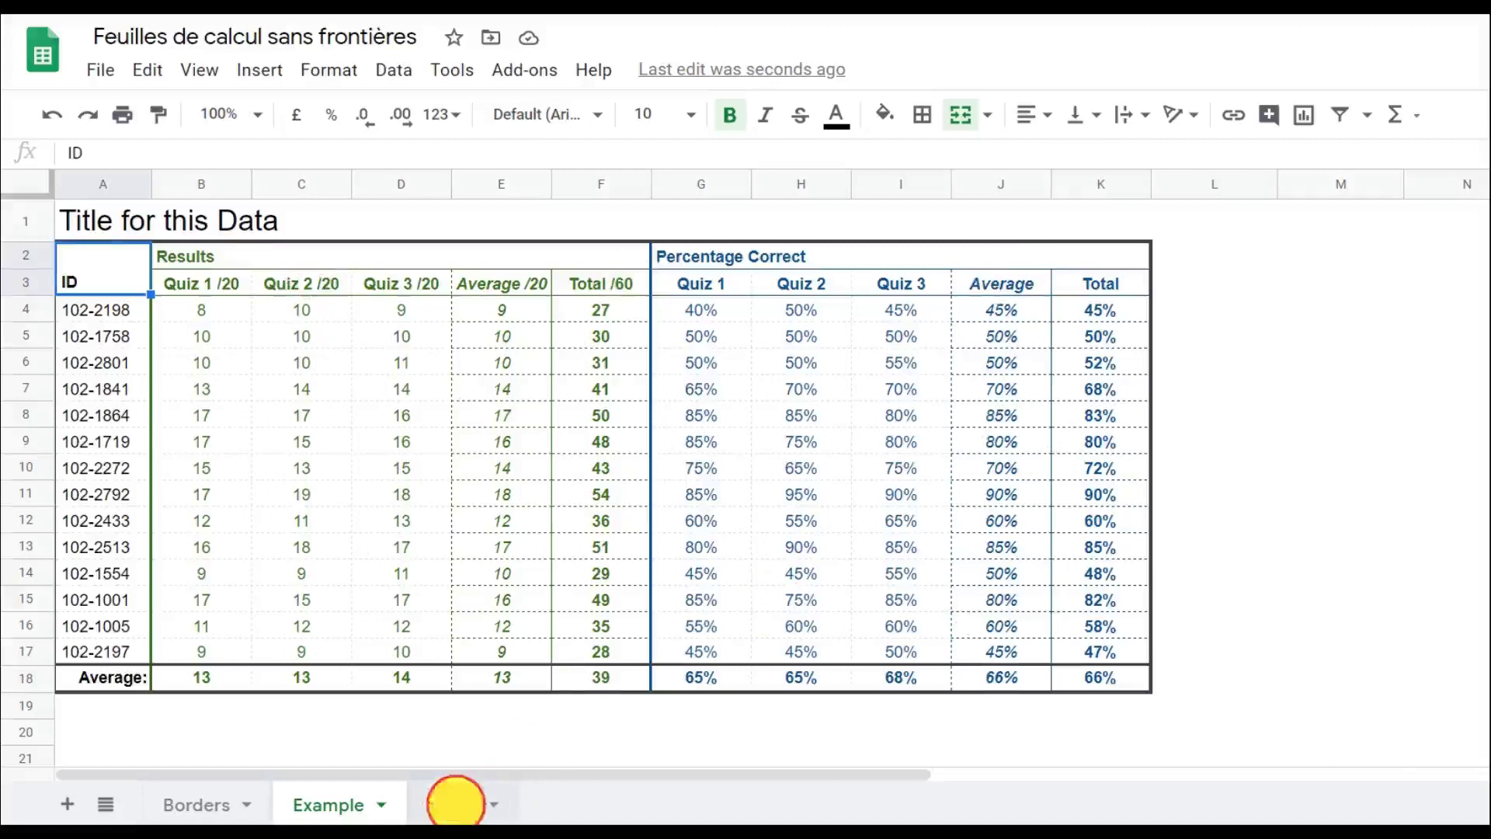
click(456, 803)
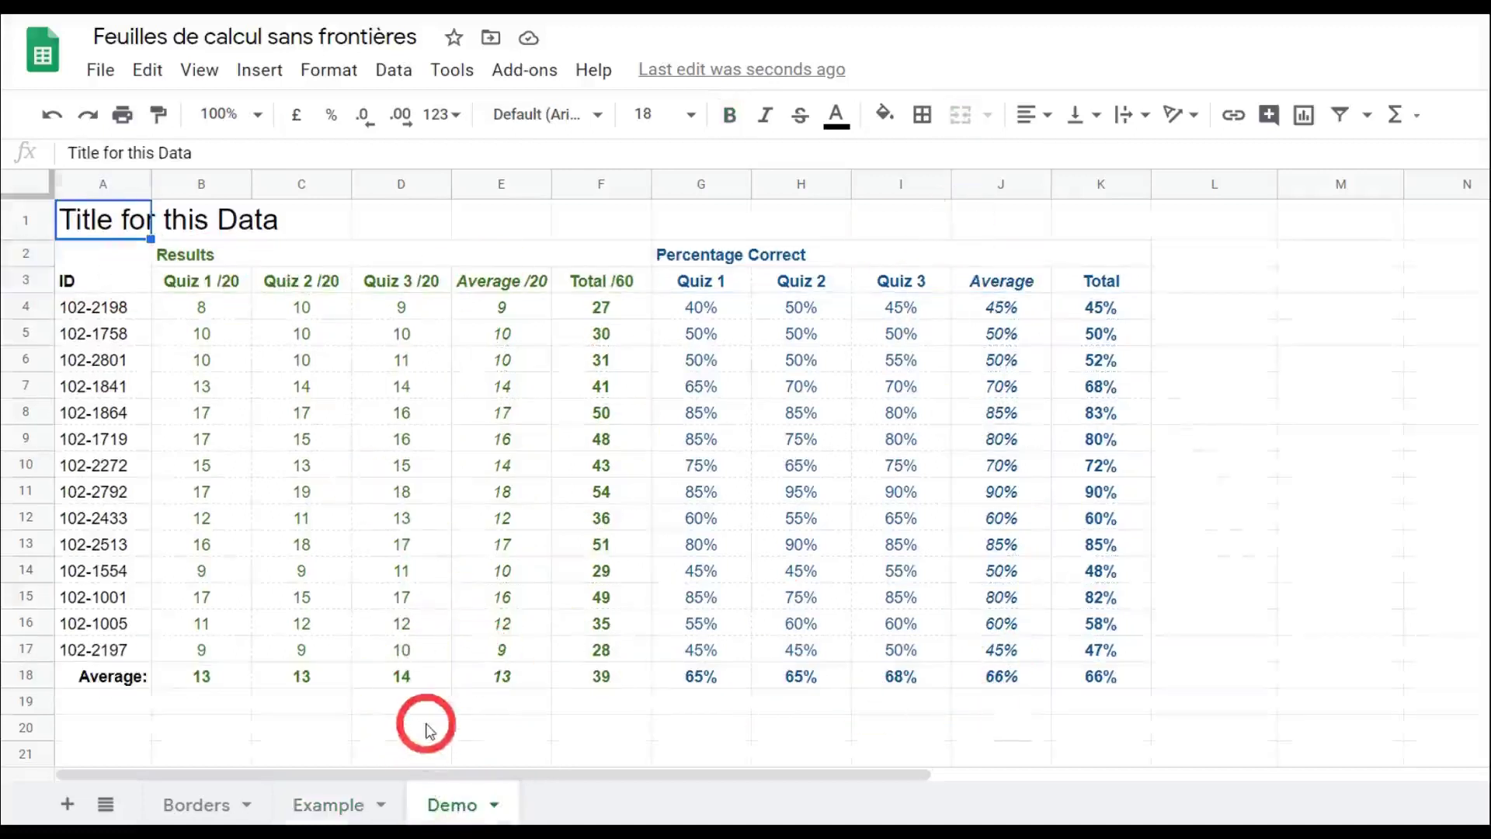
click(328, 805)
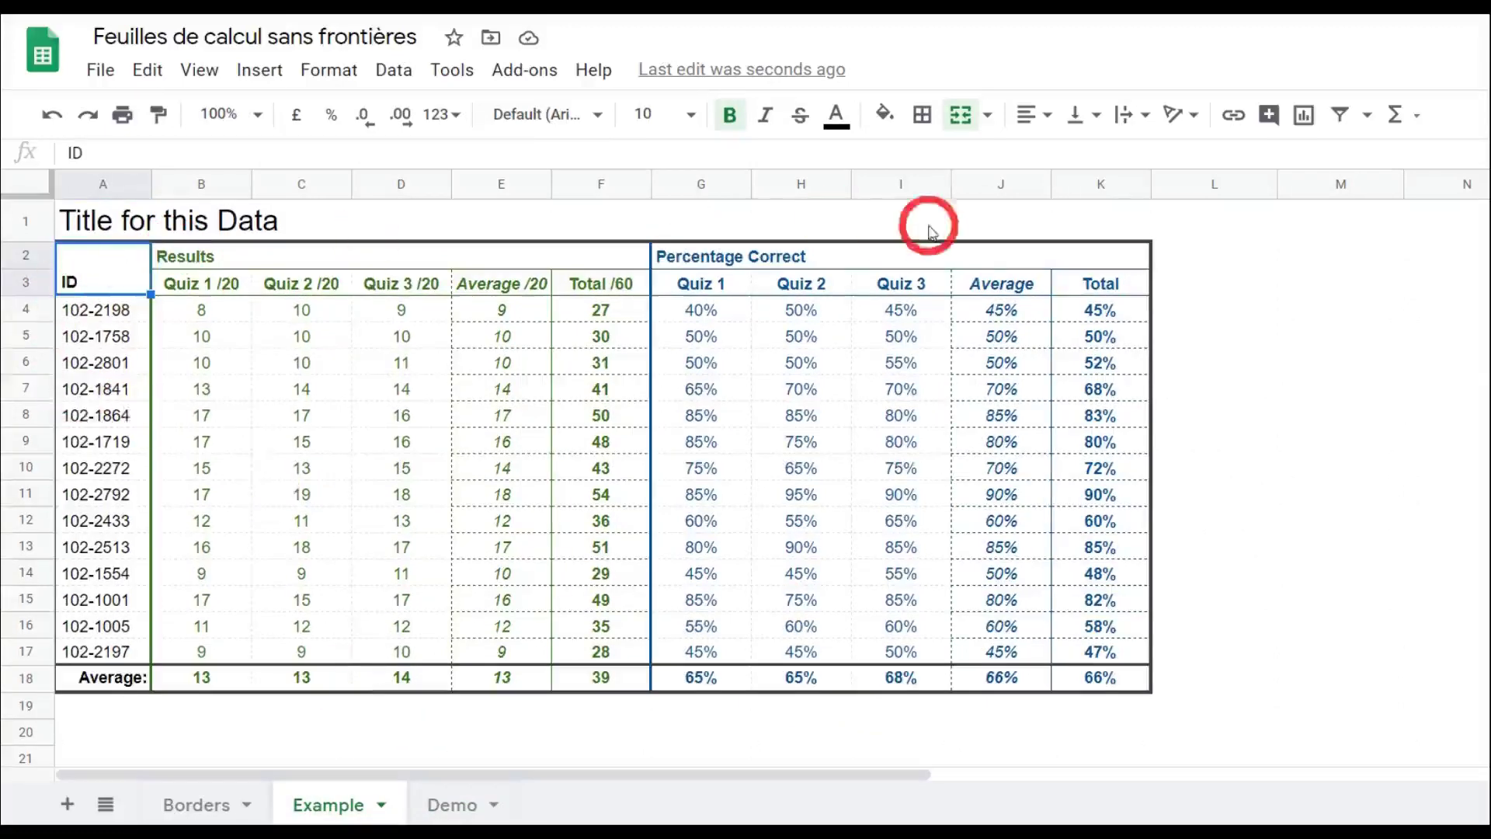
click(457, 804)
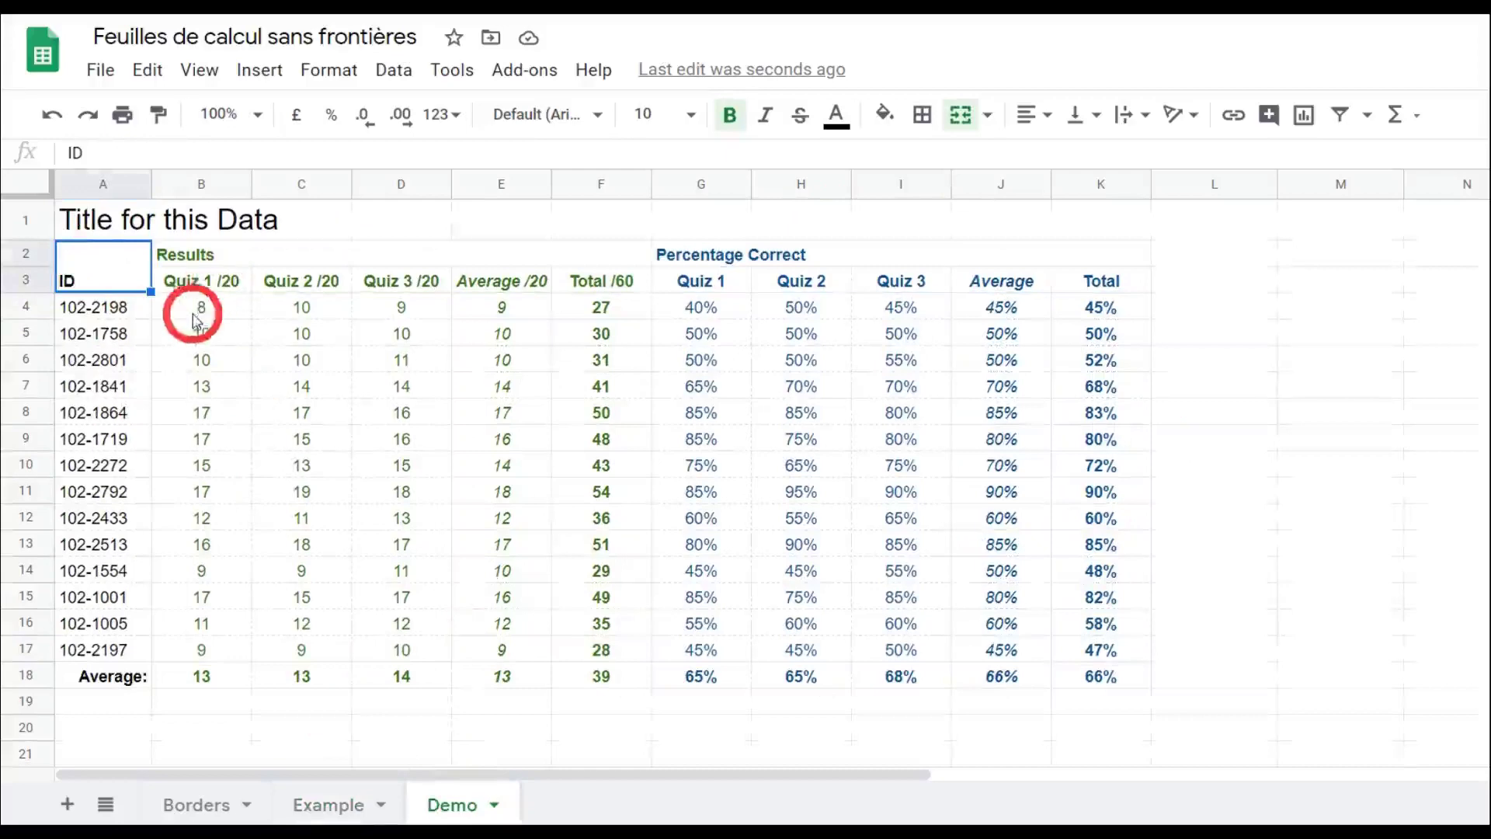
Add a thick dark grey outer border around the whole data table A2:K18 on the Demo sheet.
shift+click(1124, 688)
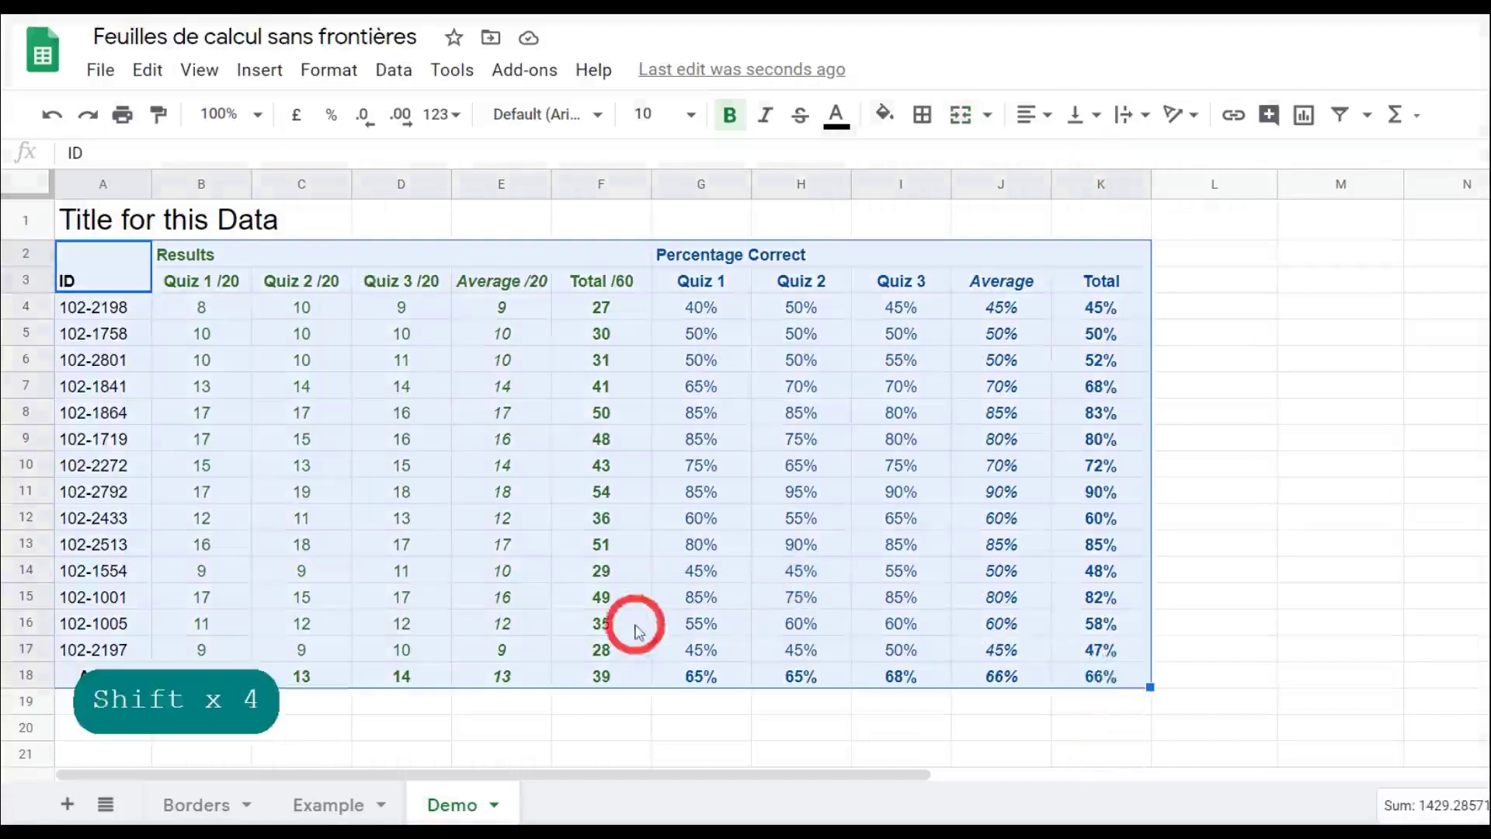
click(342, 806)
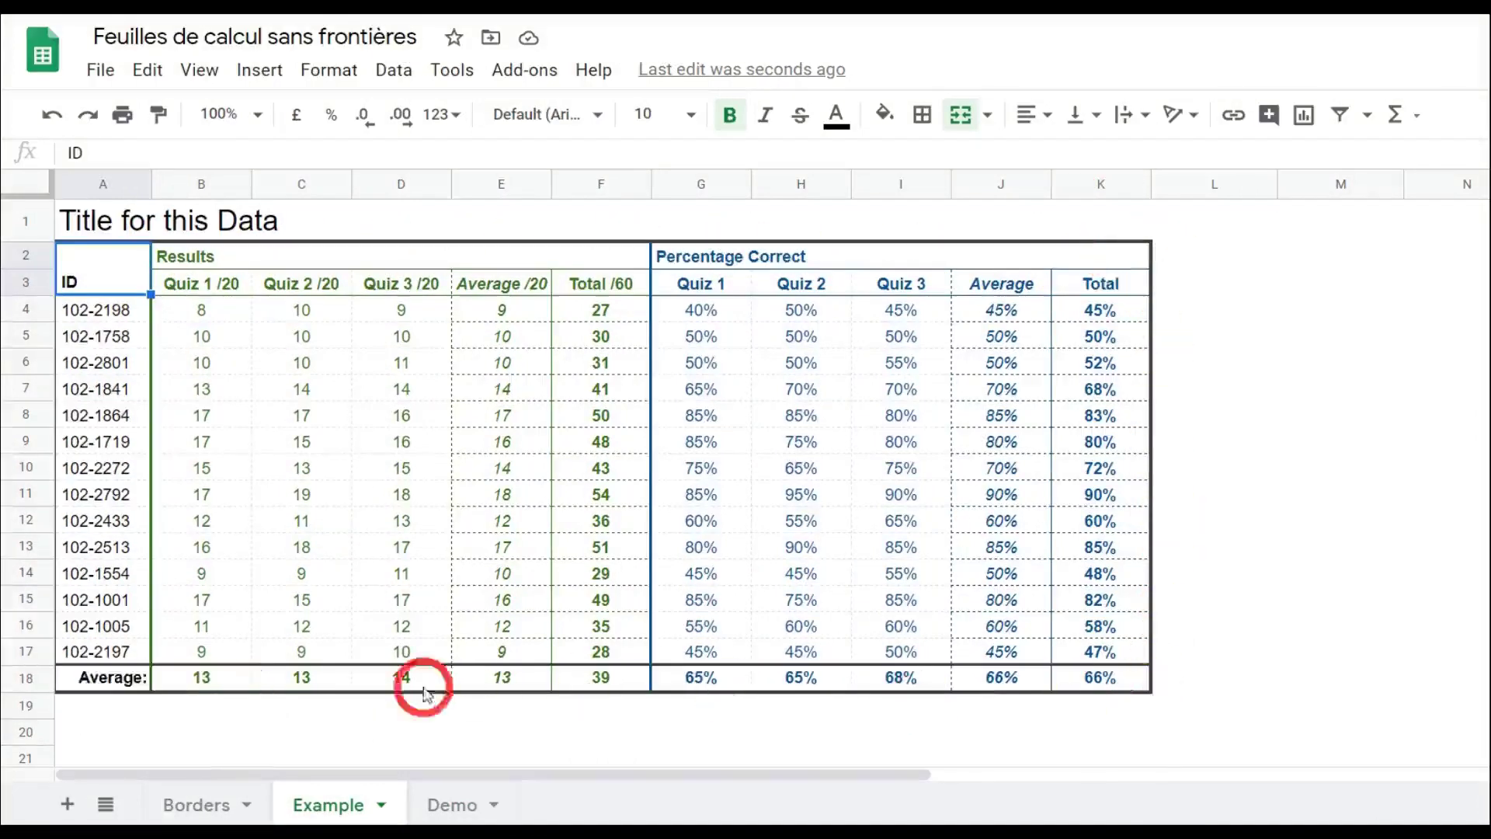
click(457, 809)
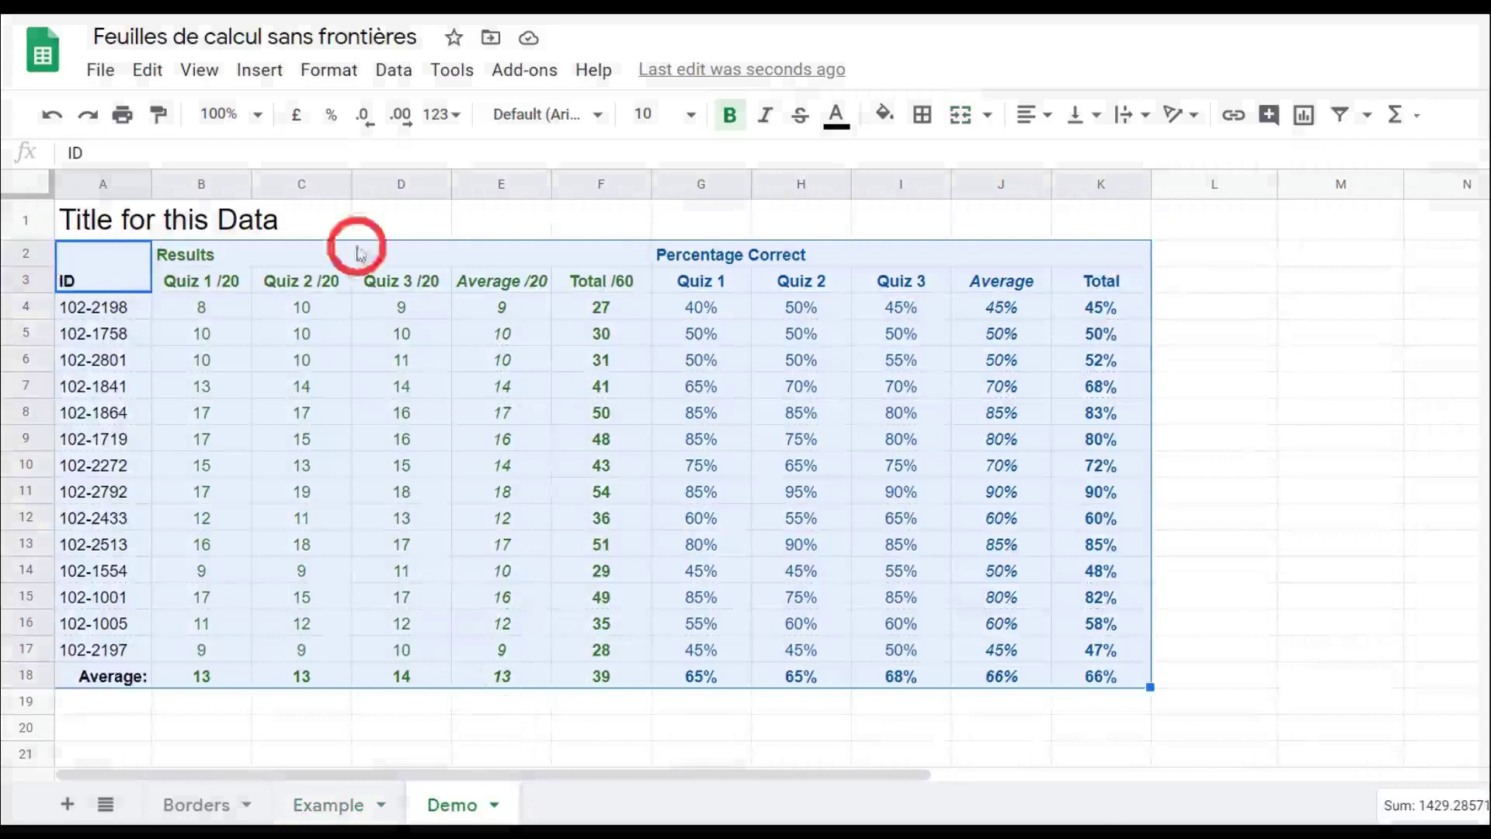
click(929, 117)
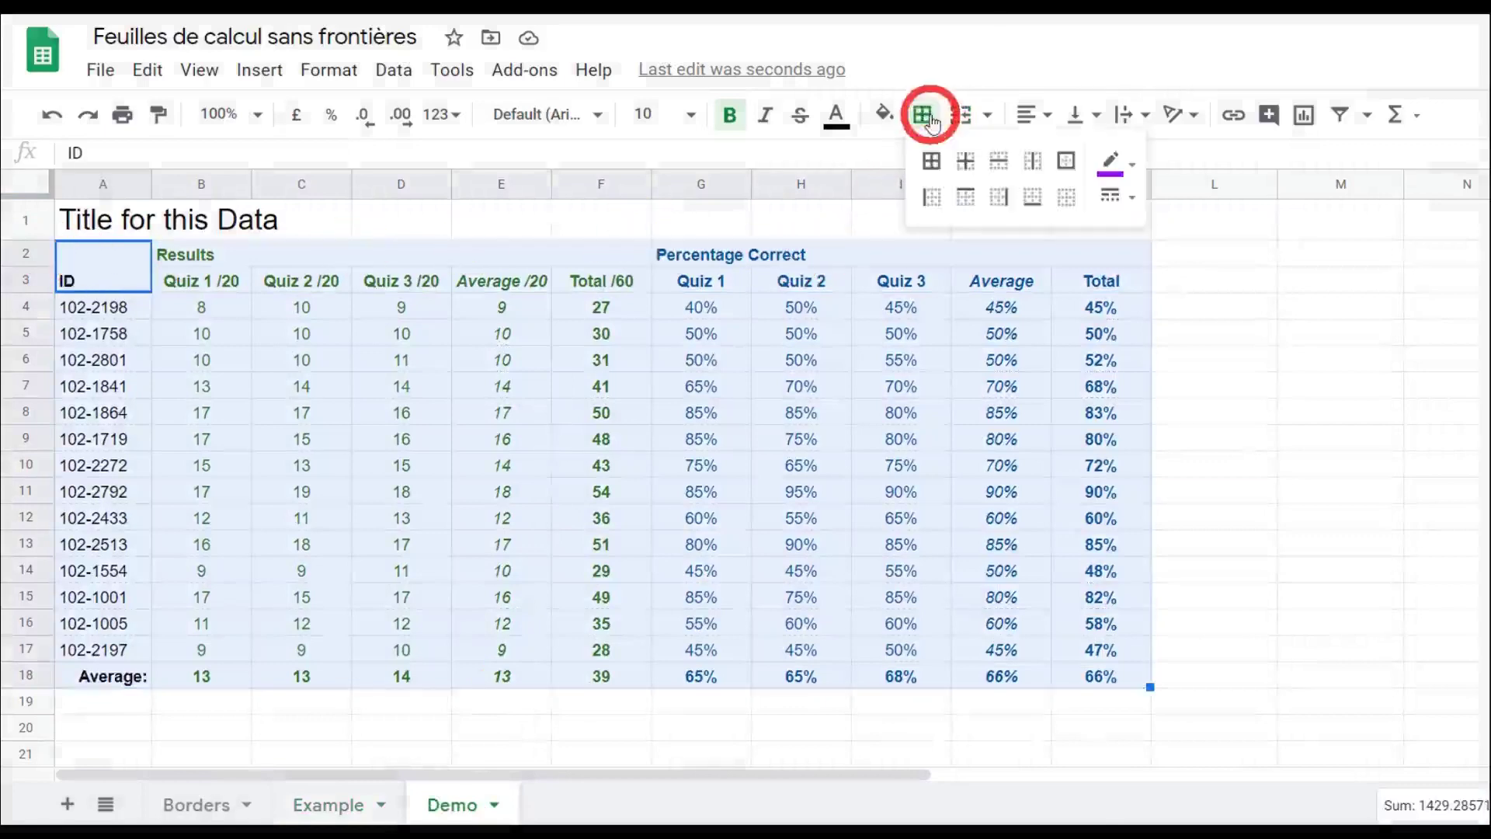
click(1118, 164)
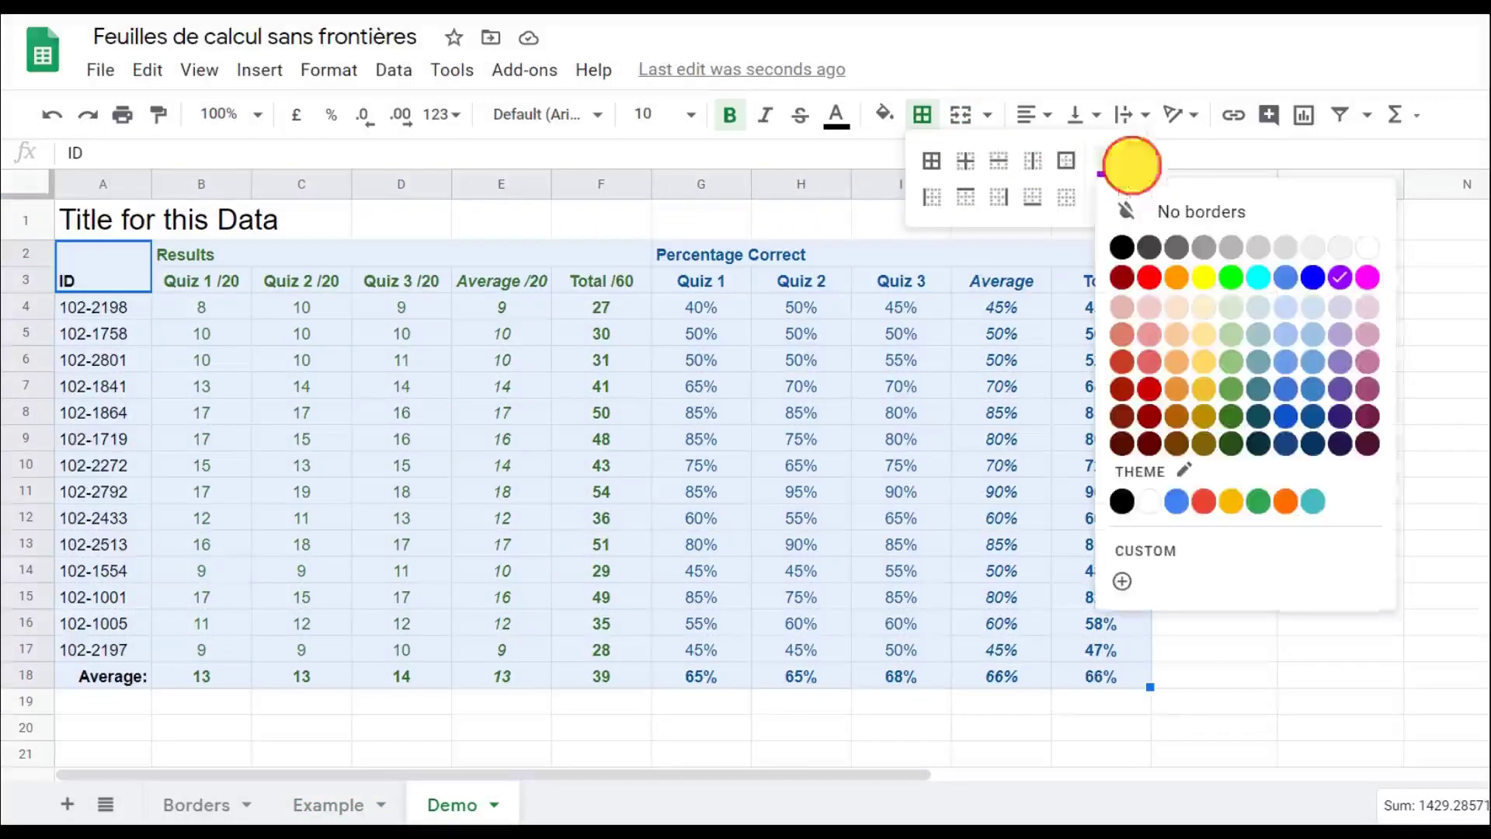
click(1149, 247)
click(1118, 195)
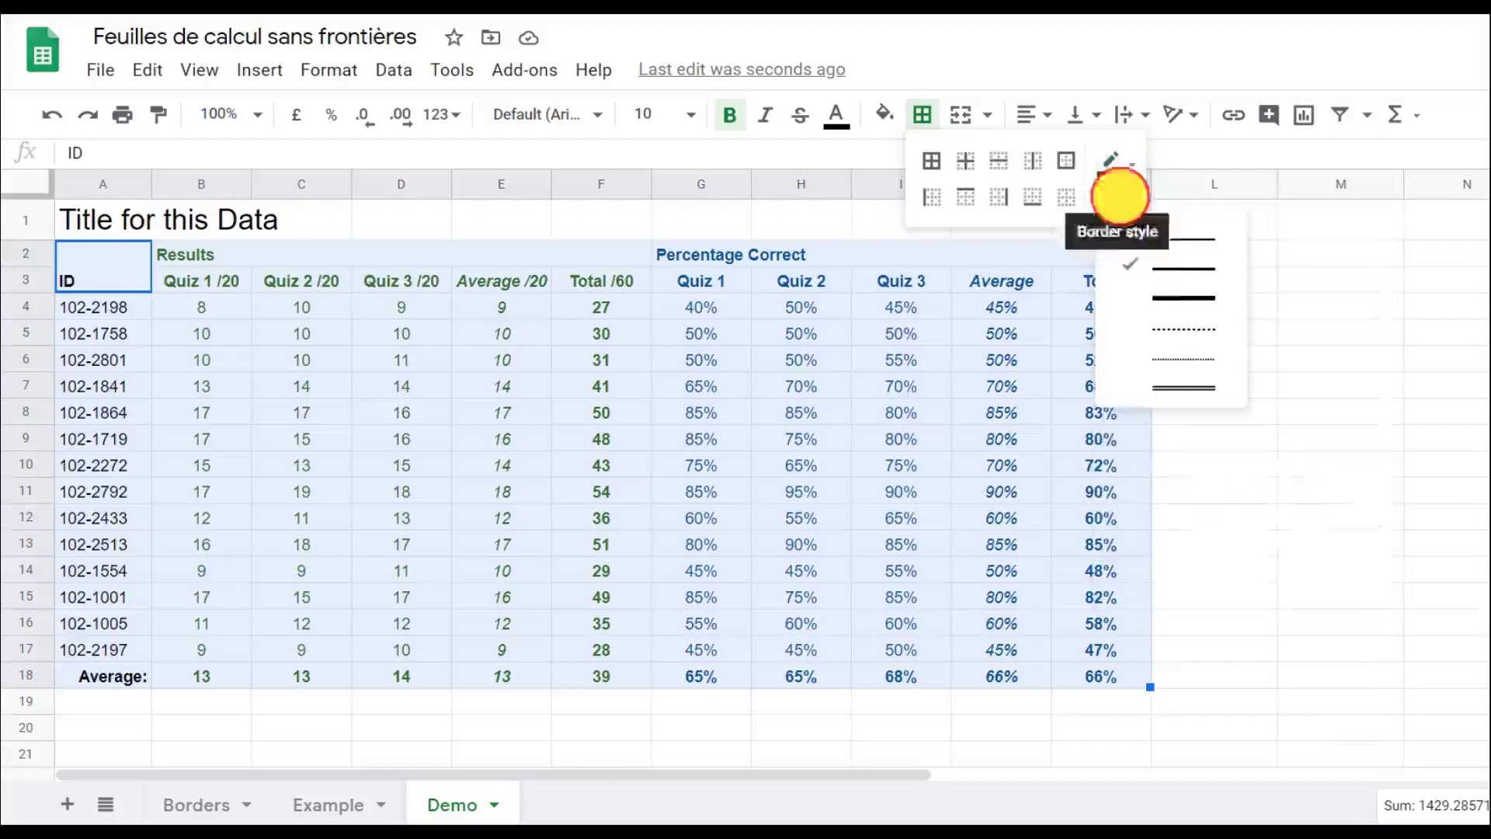
click(1164, 295)
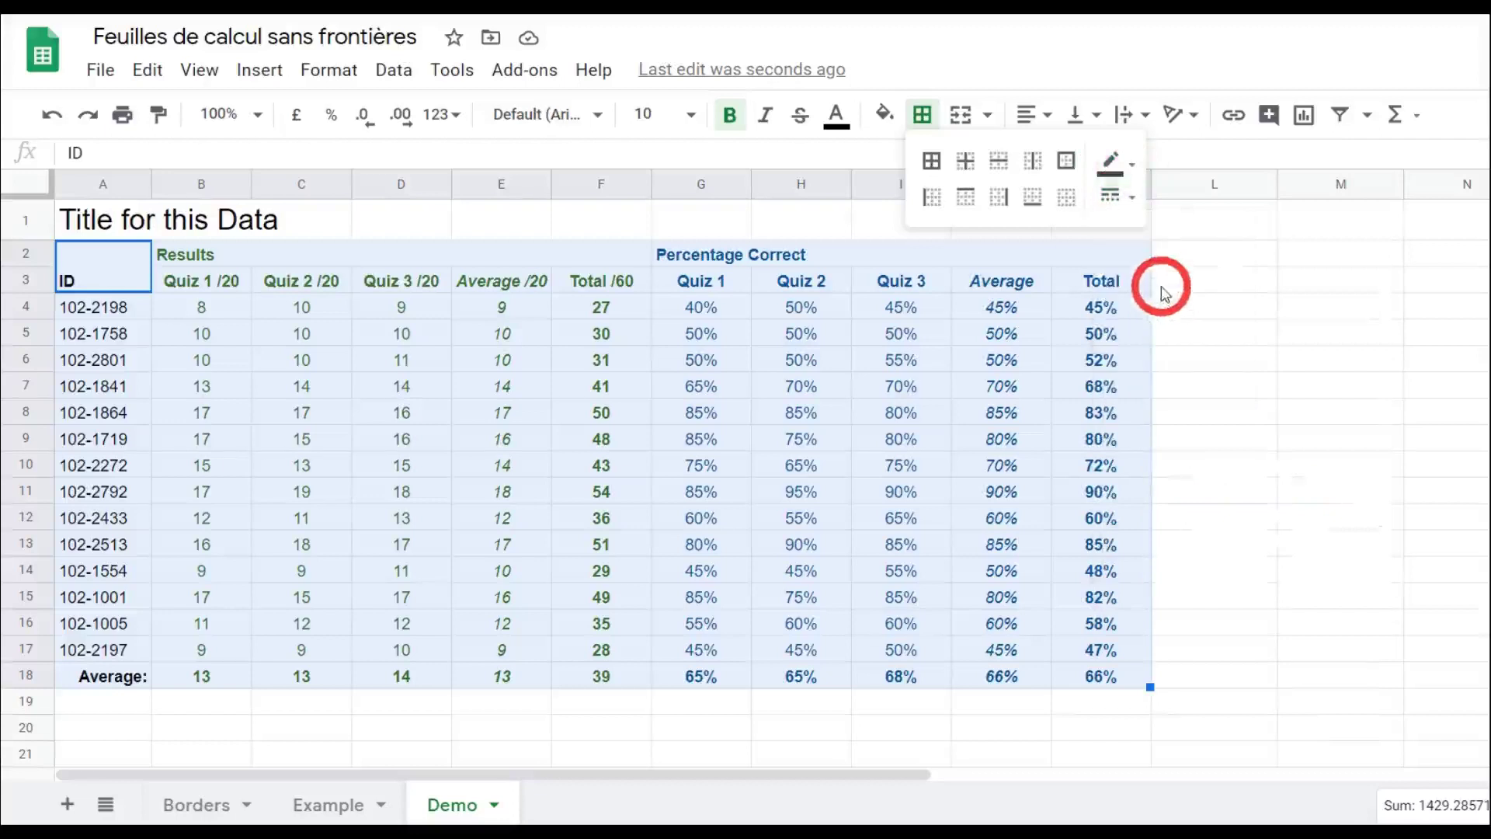
click(1068, 162)
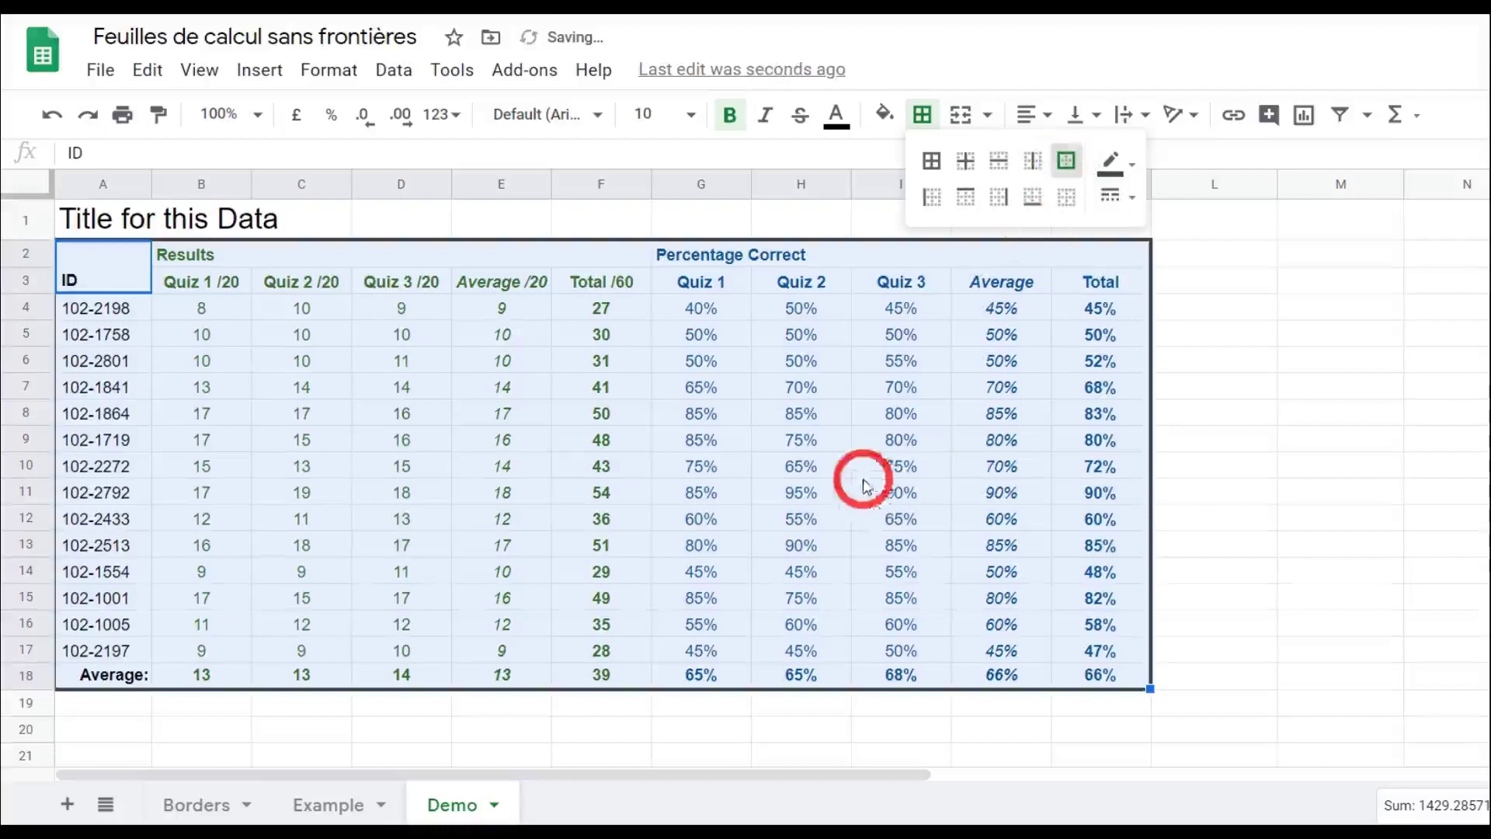
click(460, 441)
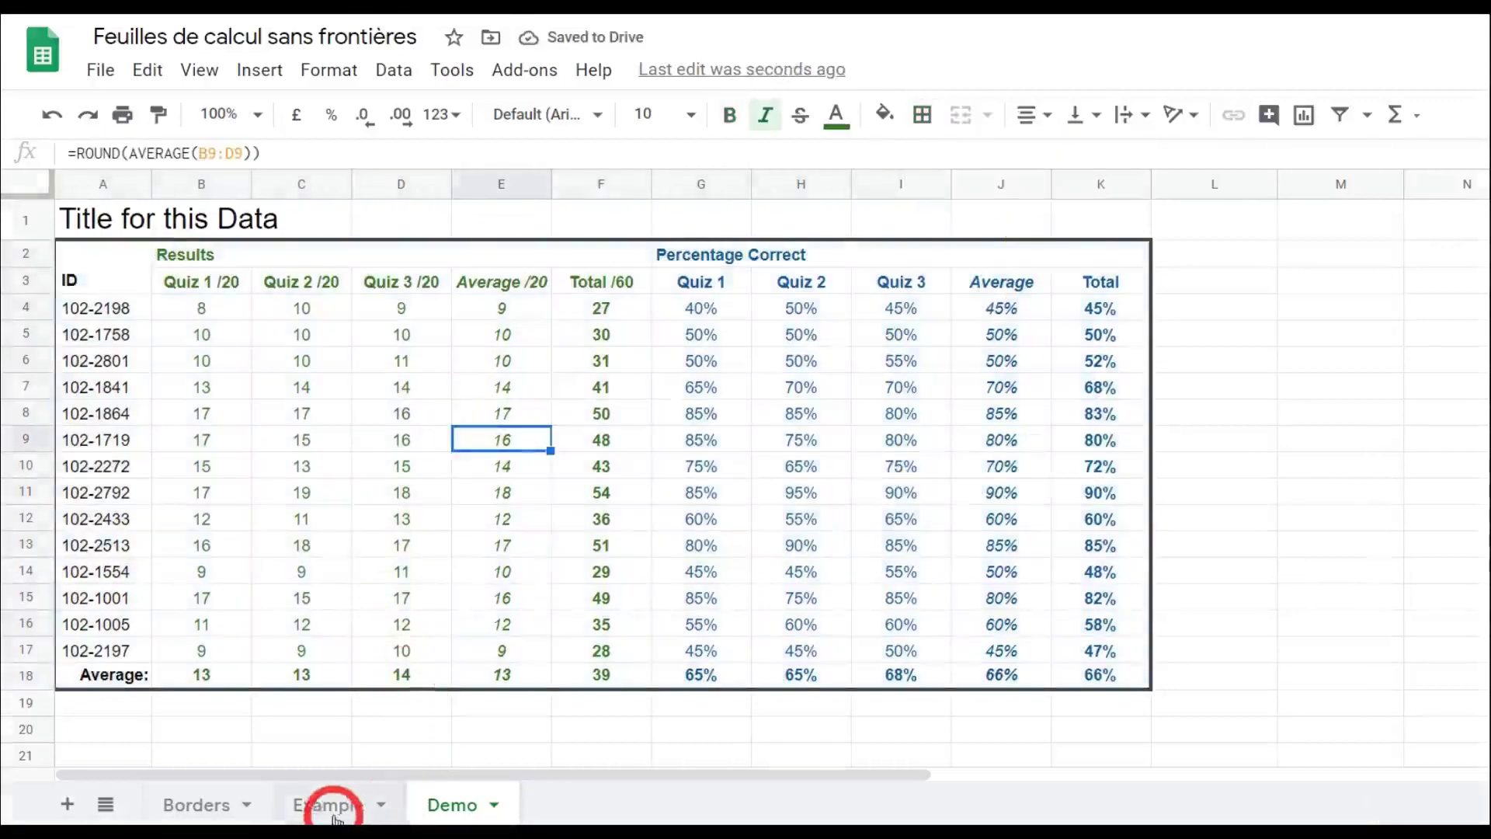
Following the Example sheet, add a medium-thickness dark grey top border to the Average row A18:K18 on the Demo sheet.
click(332, 811)
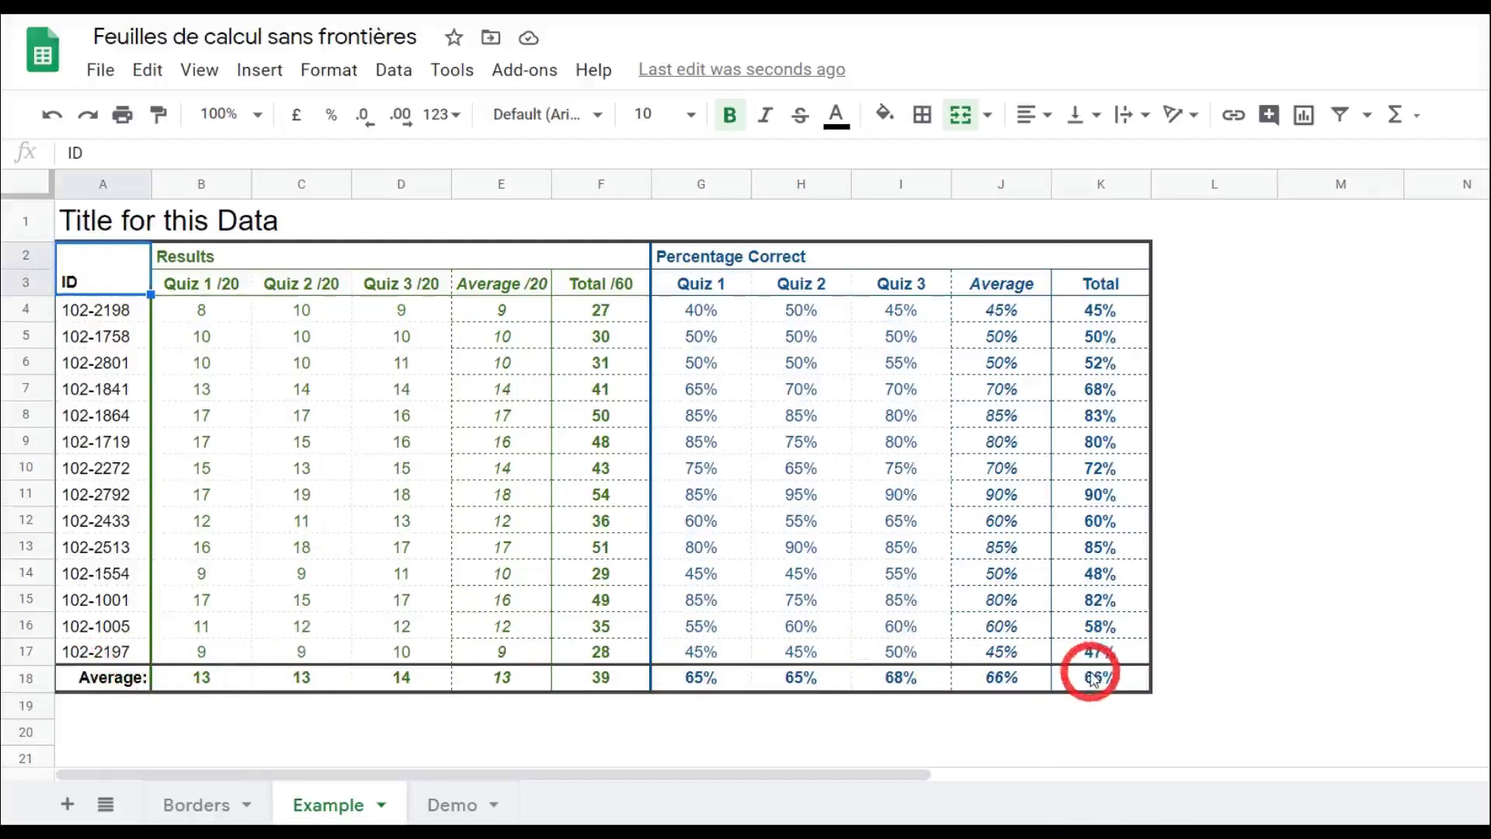
click(460, 807)
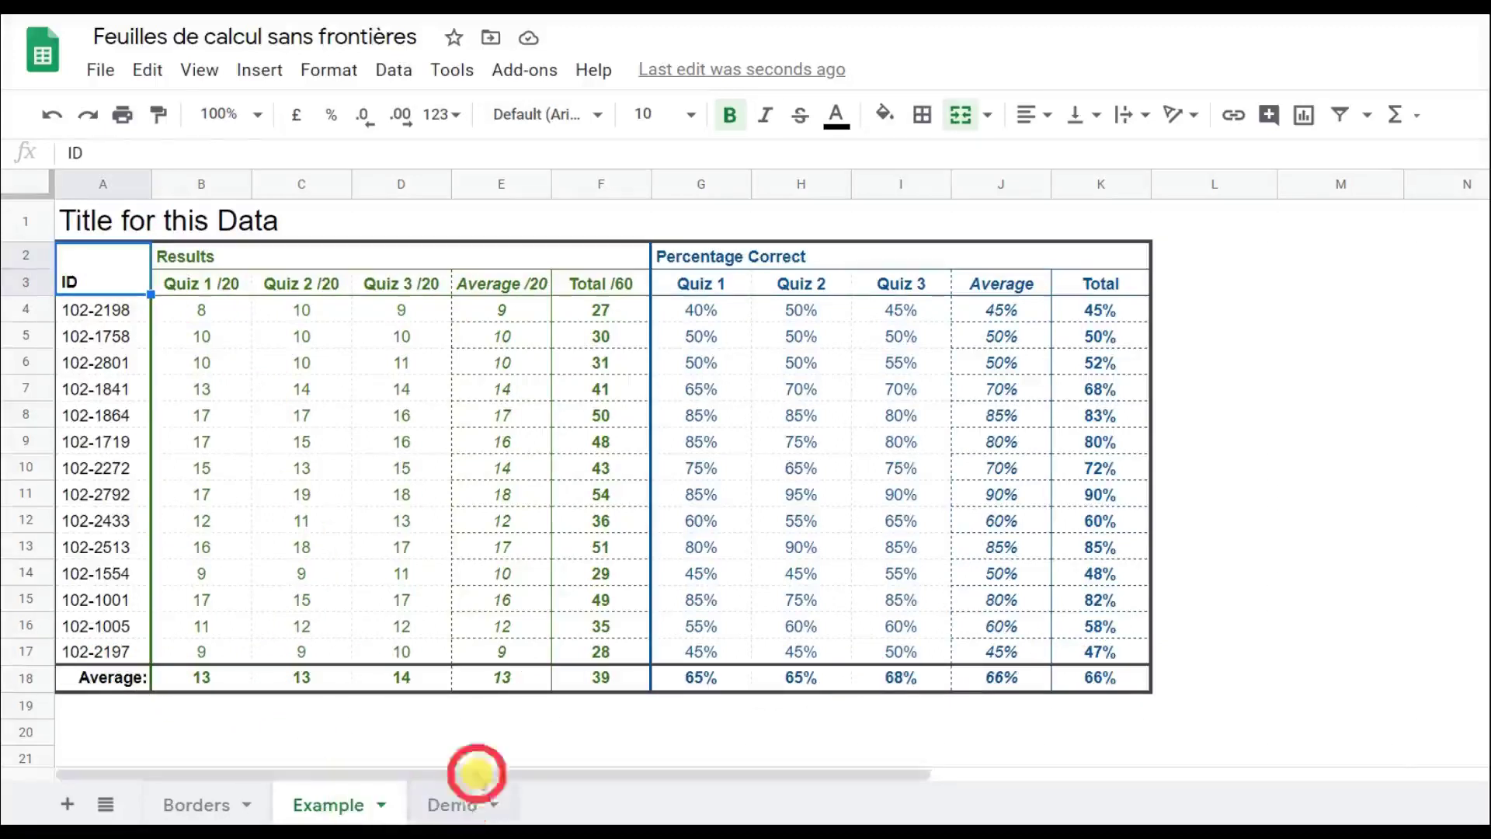
click(107, 679)
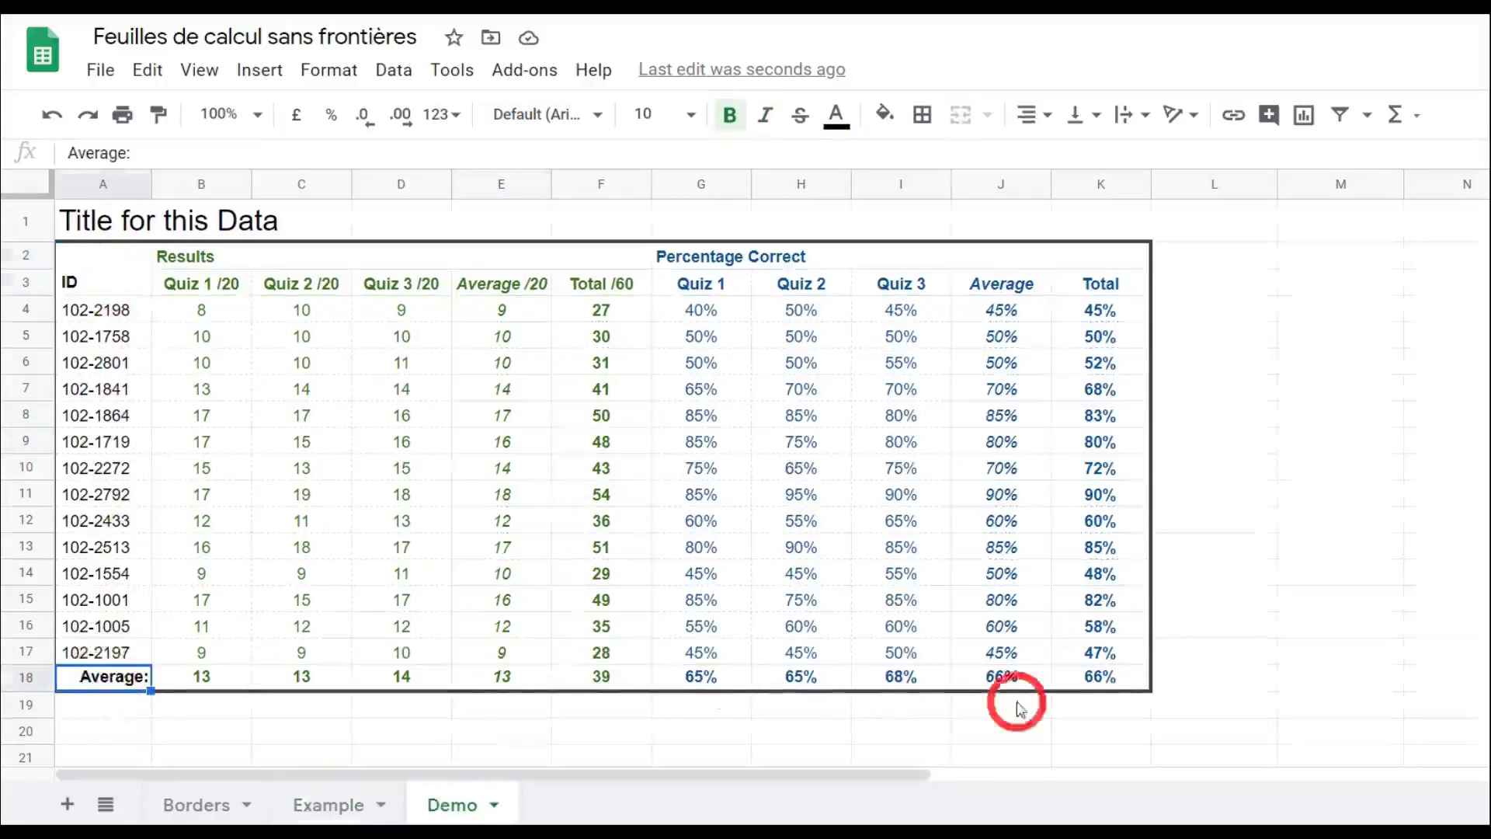
shift+click(1111, 691)
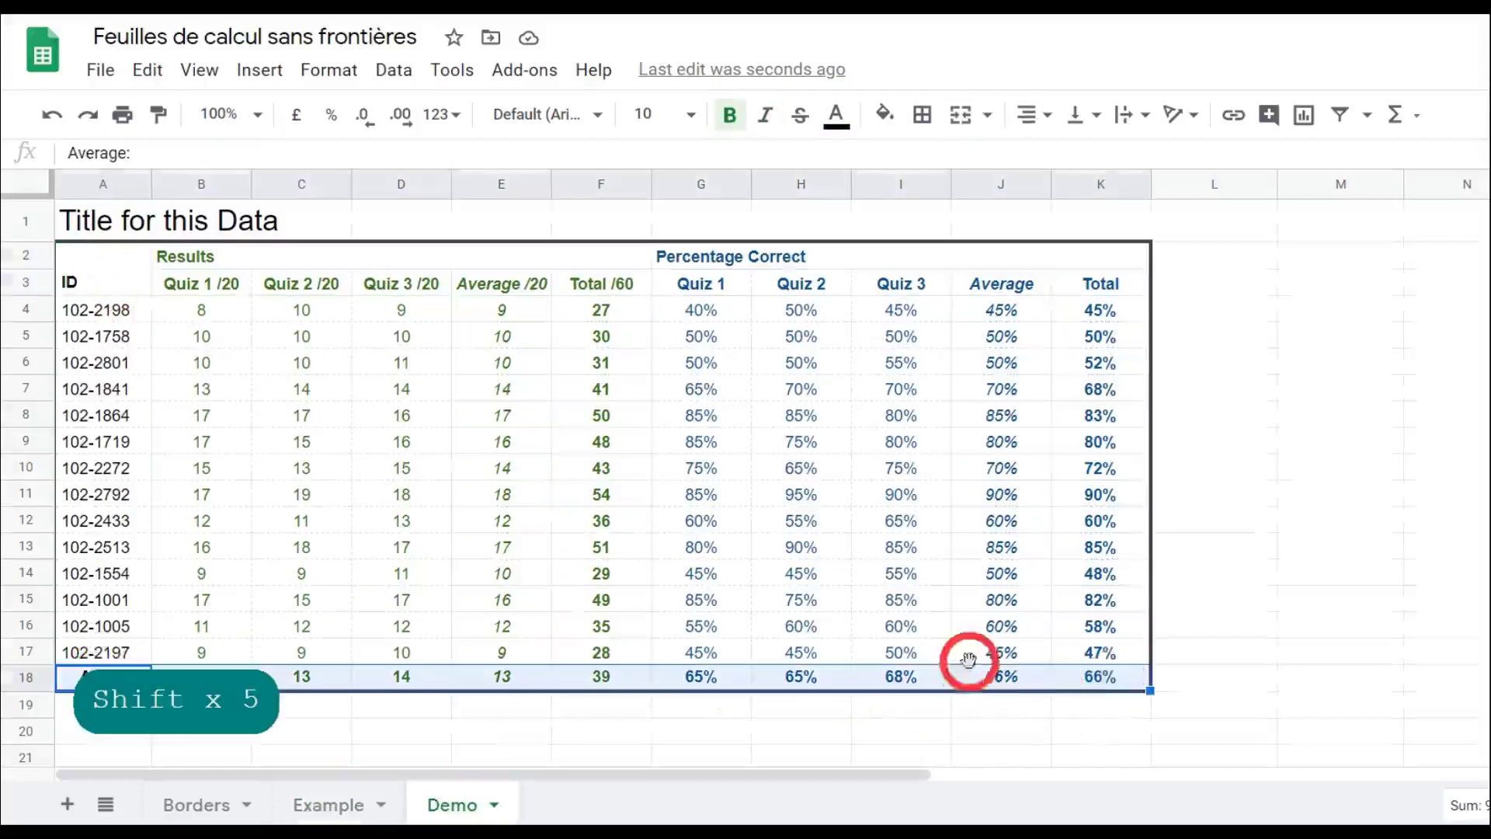
click(922, 115)
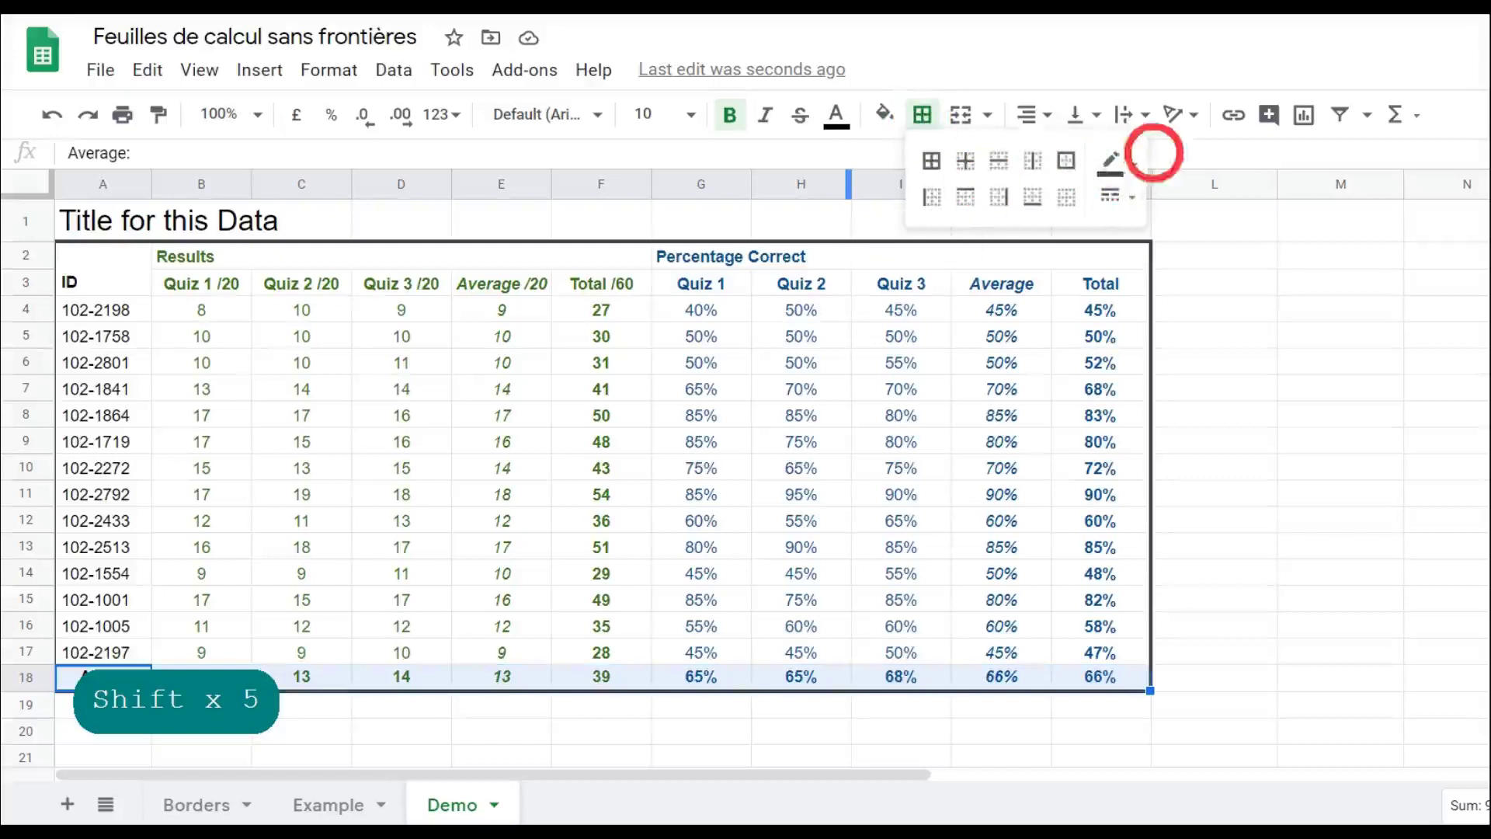
click(1127, 198)
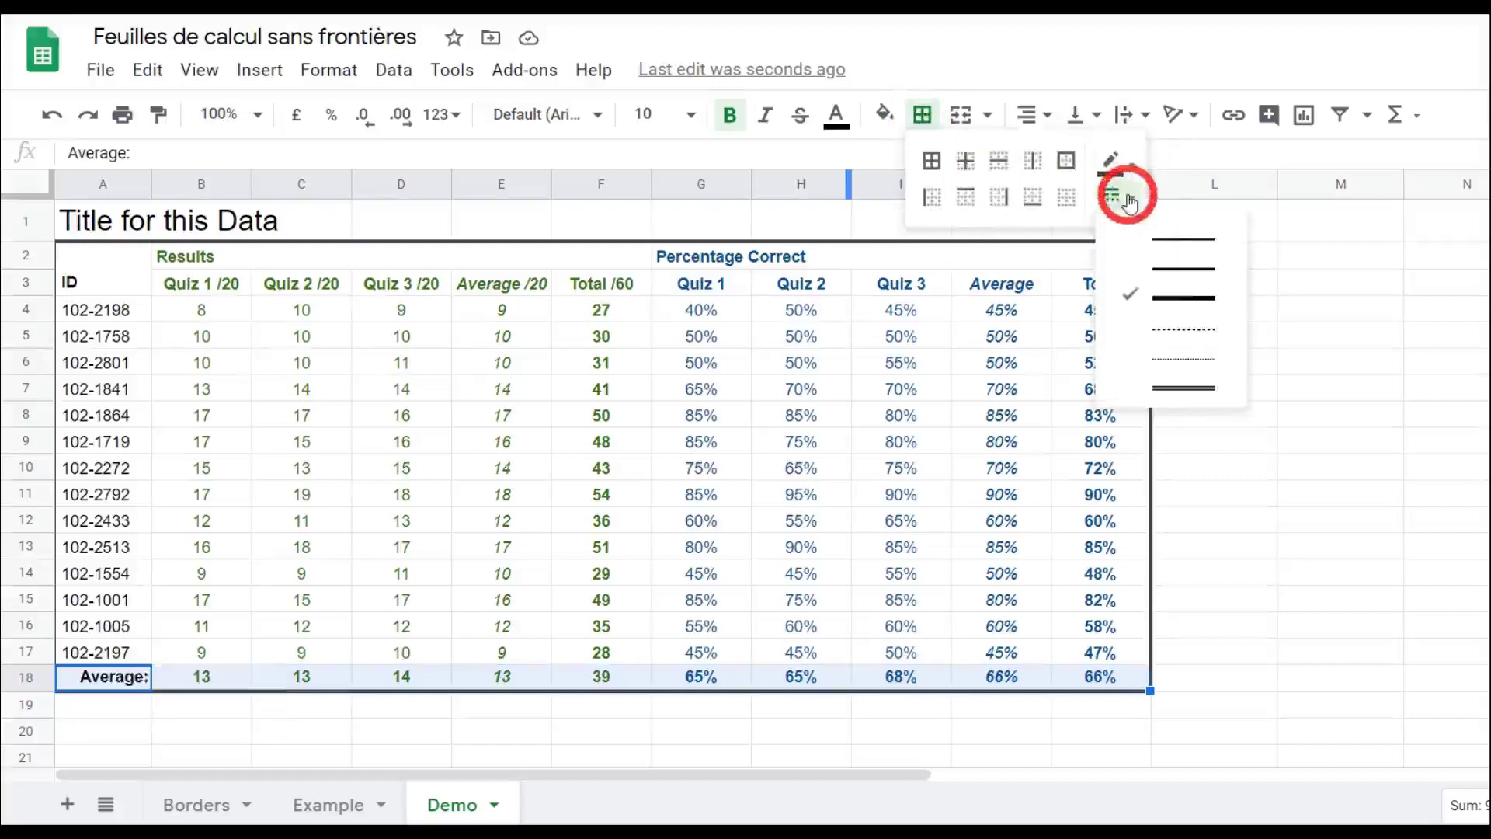
click(1173, 278)
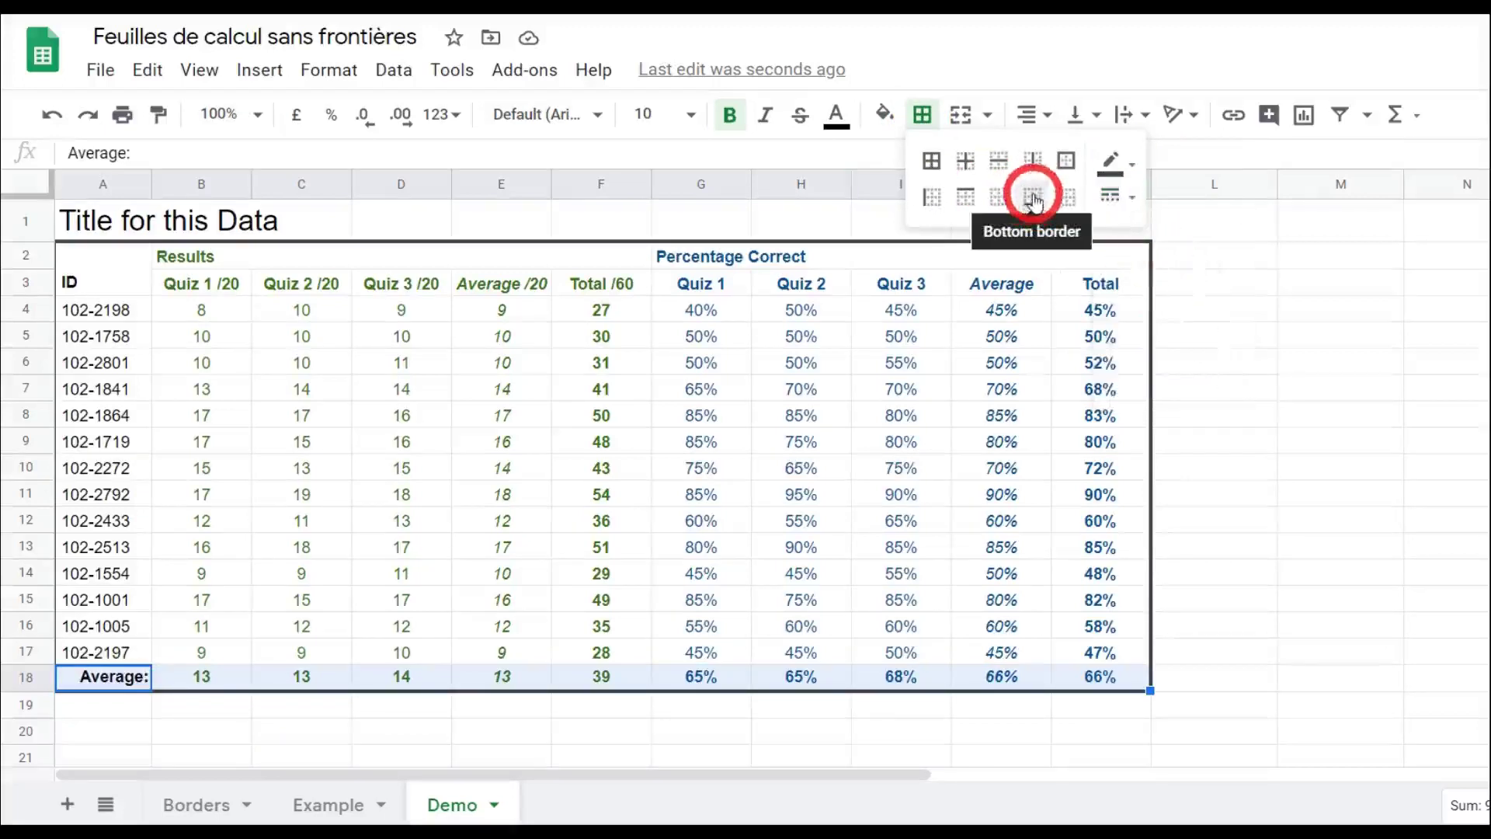
click(966, 204)
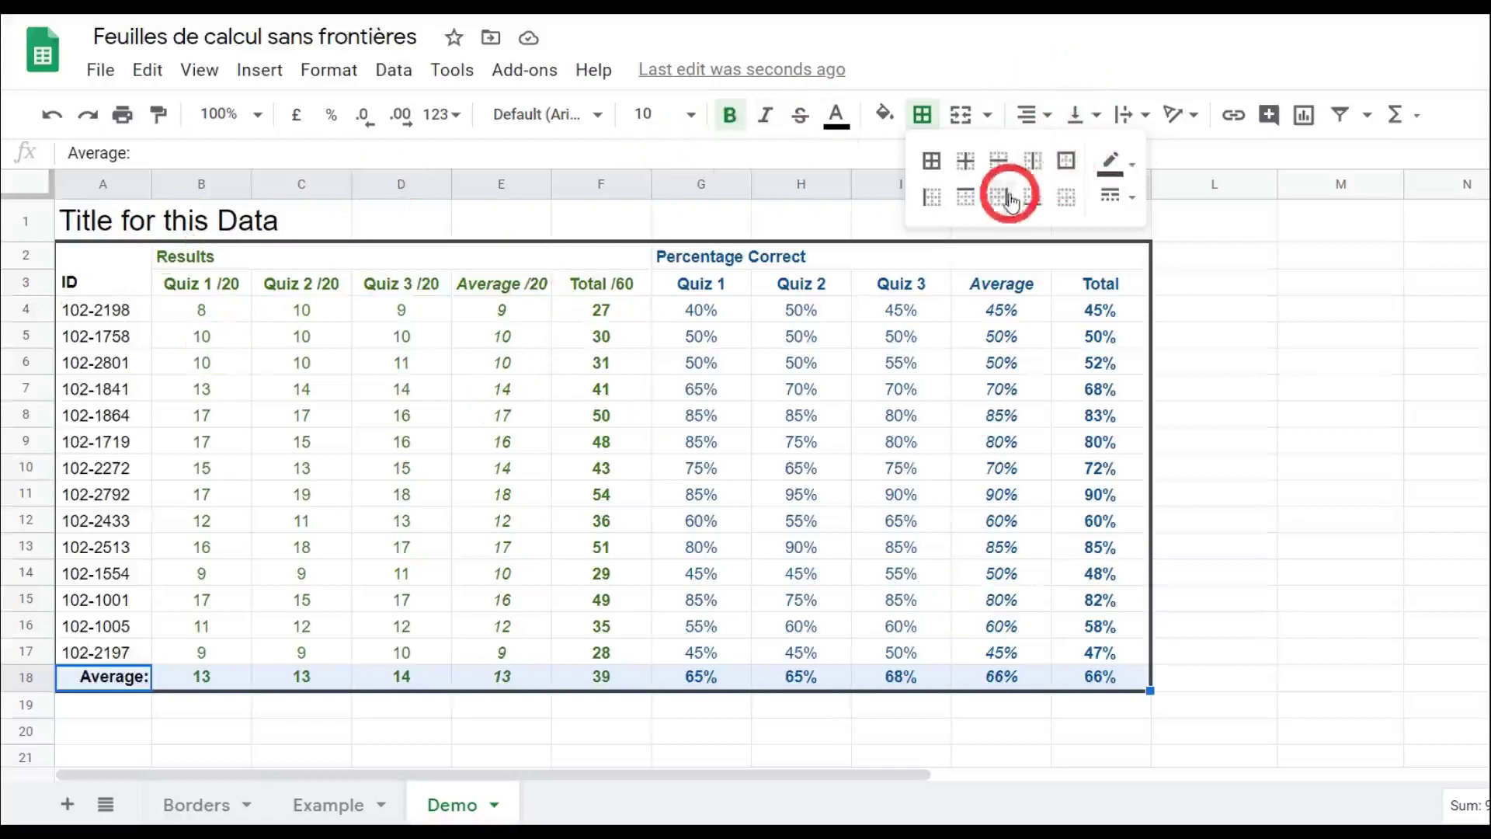
click(967, 204)
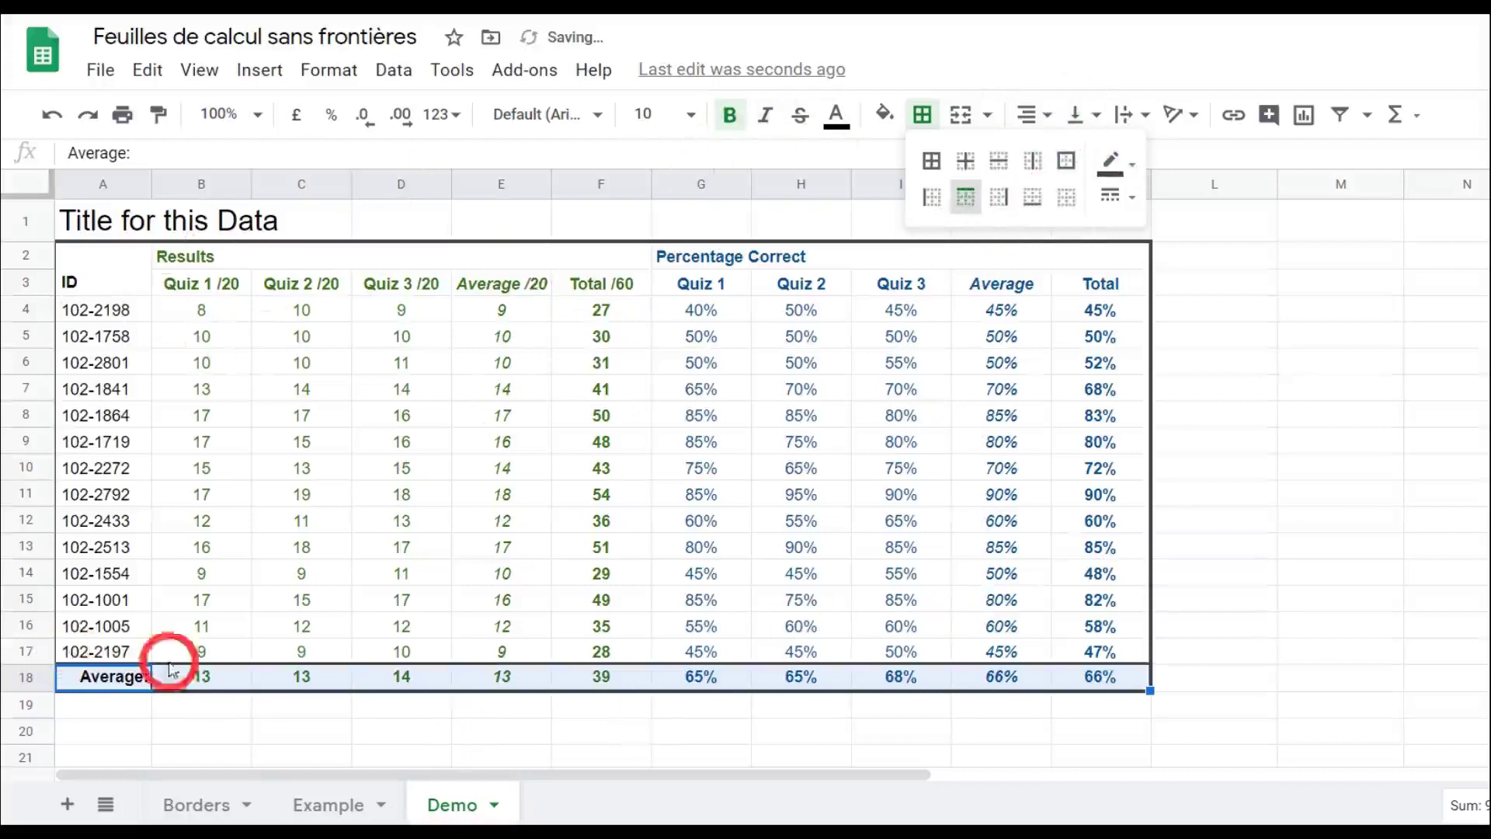
Examine the borders of the ID column and its header cell on the Example sheet.
click(326, 808)
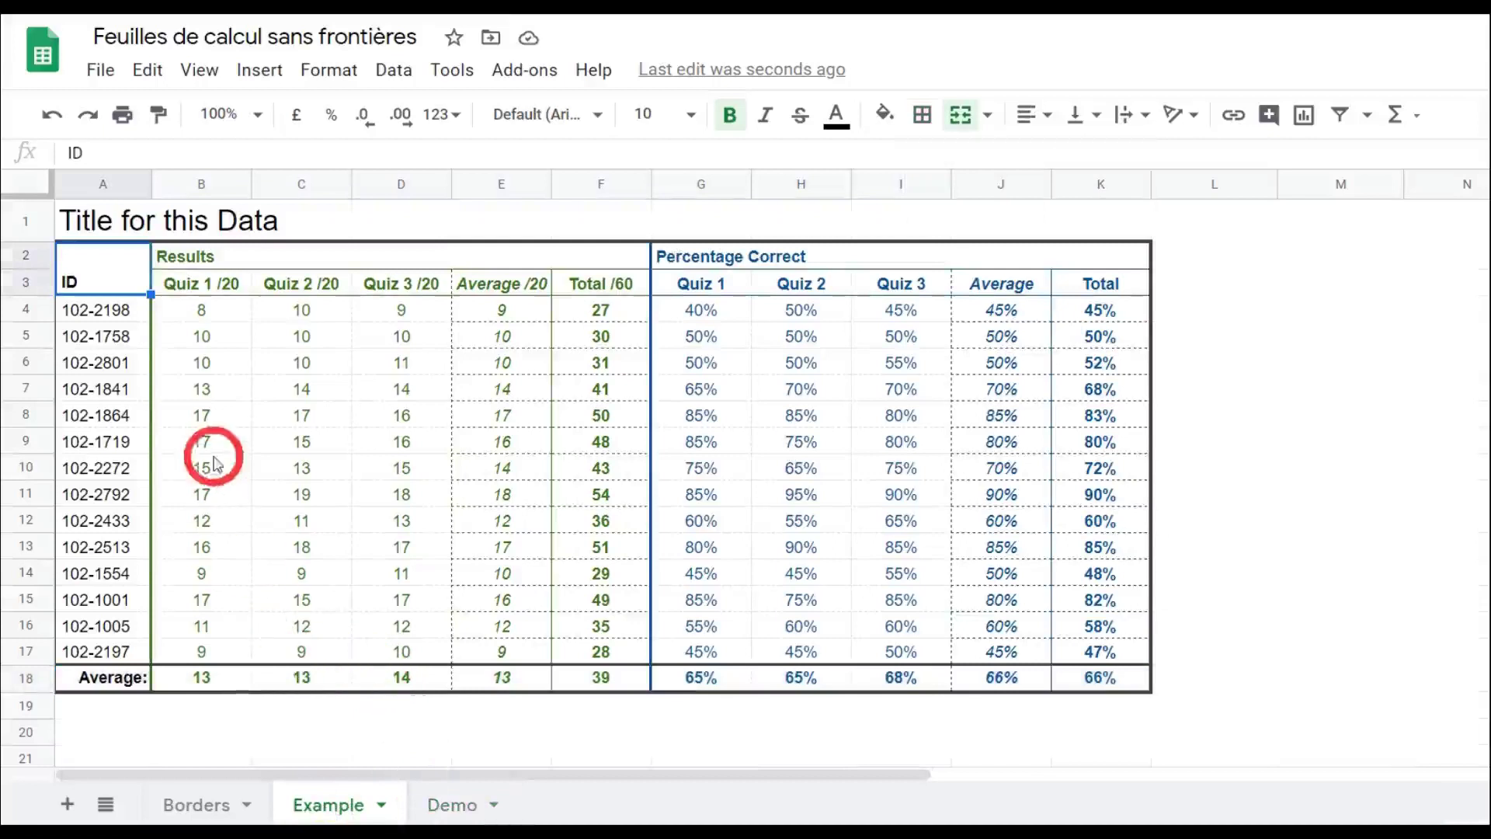
click(104, 342)
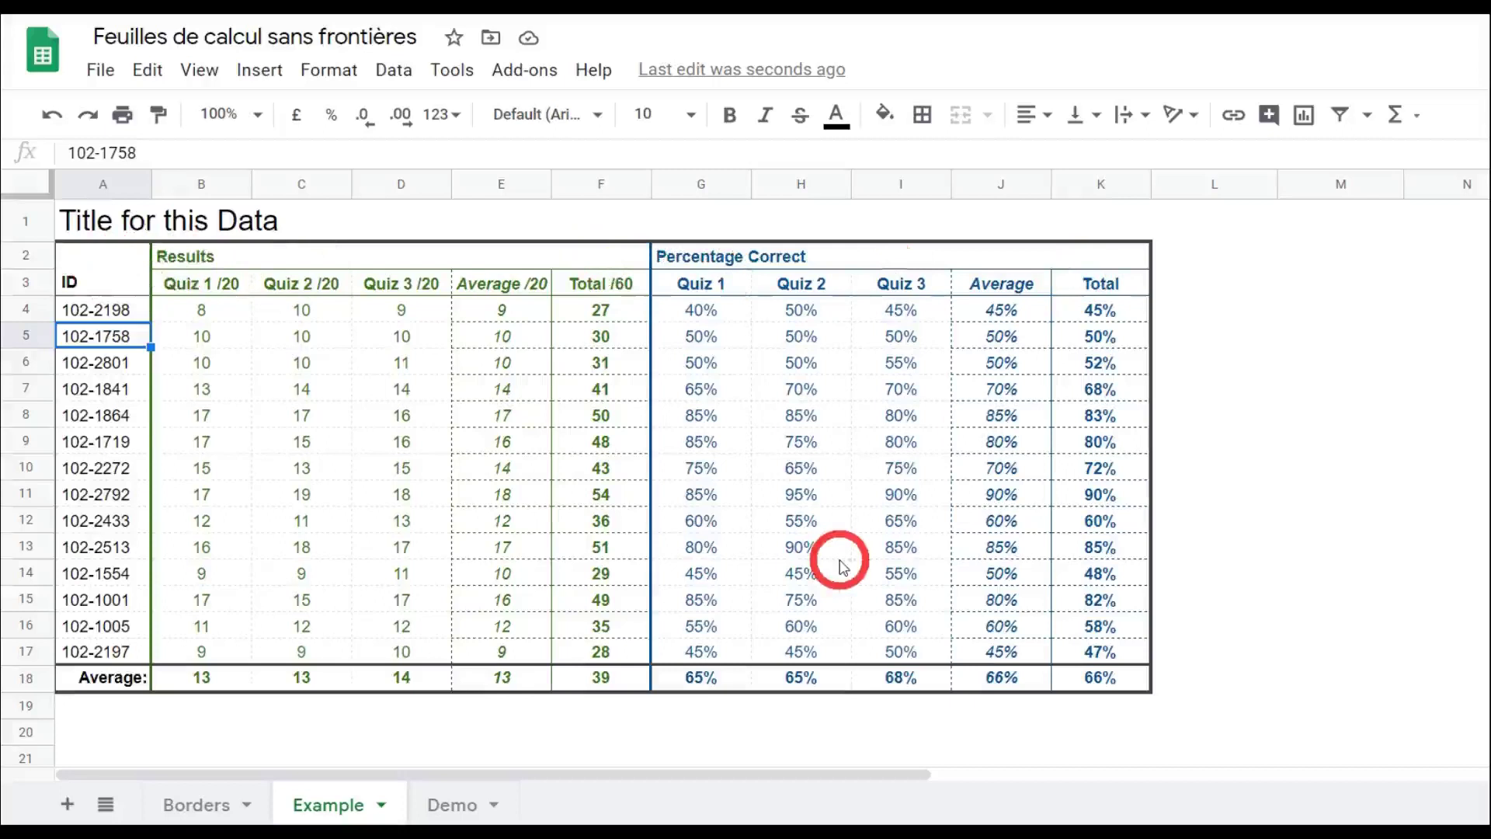
click(115, 284)
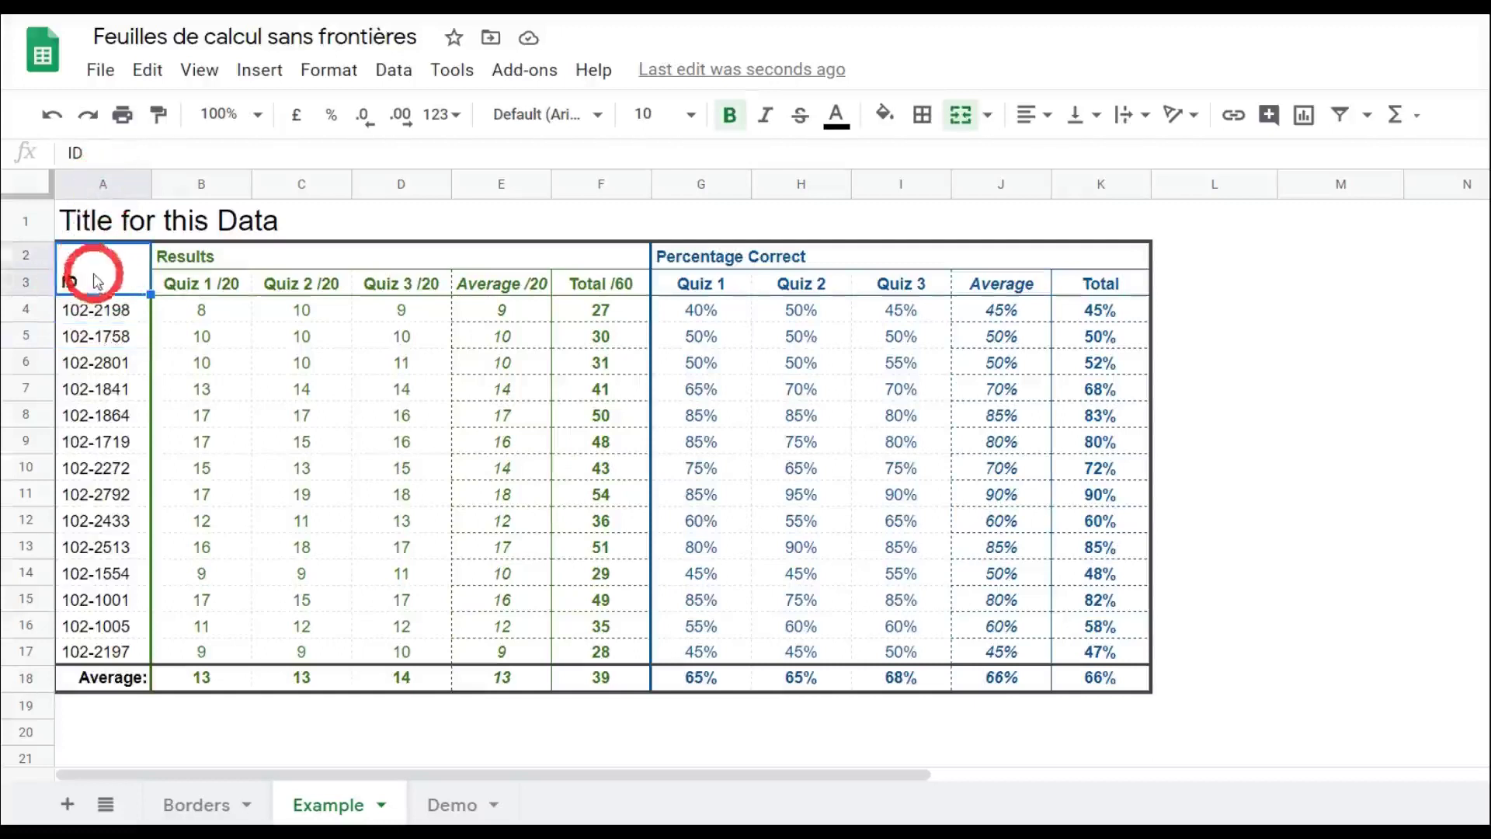
Add a thin dark grey bottom border to the merged ID header cell on the Demo sheet, matching the Example sheet.
click(456, 806)
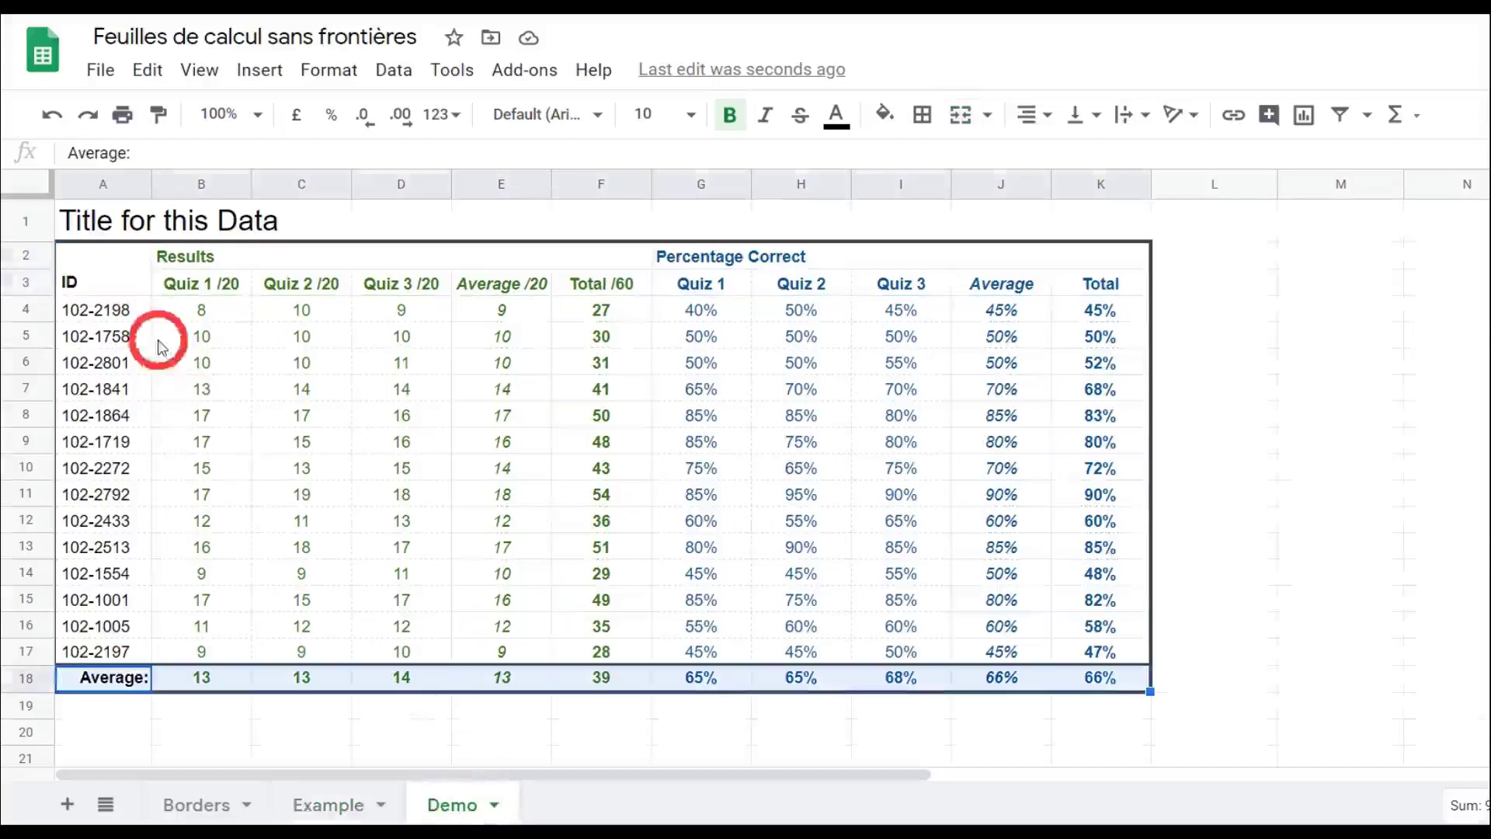
click(138, 290)
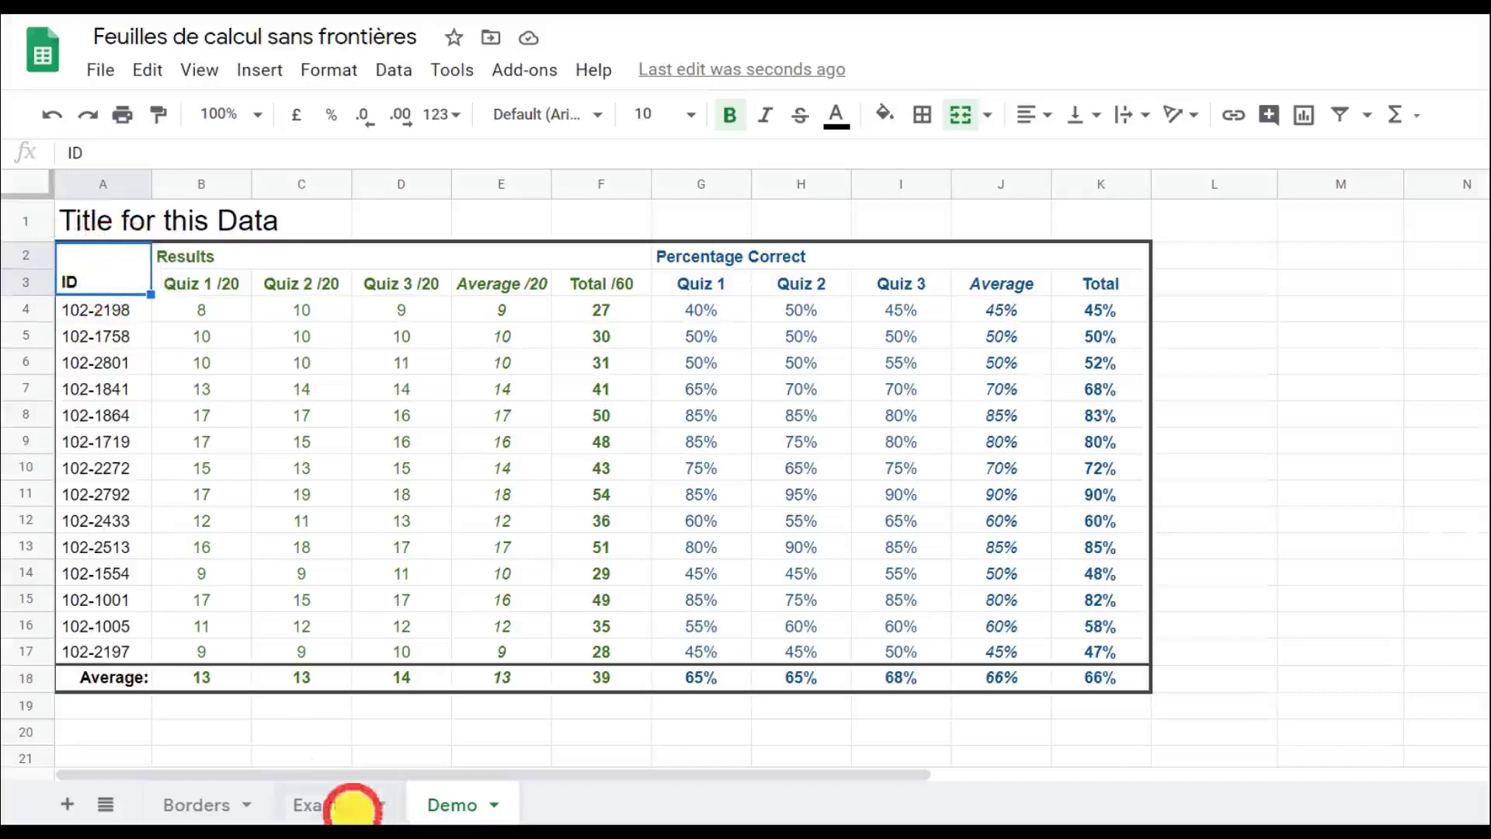
click(342, 805)
click(116, 414)
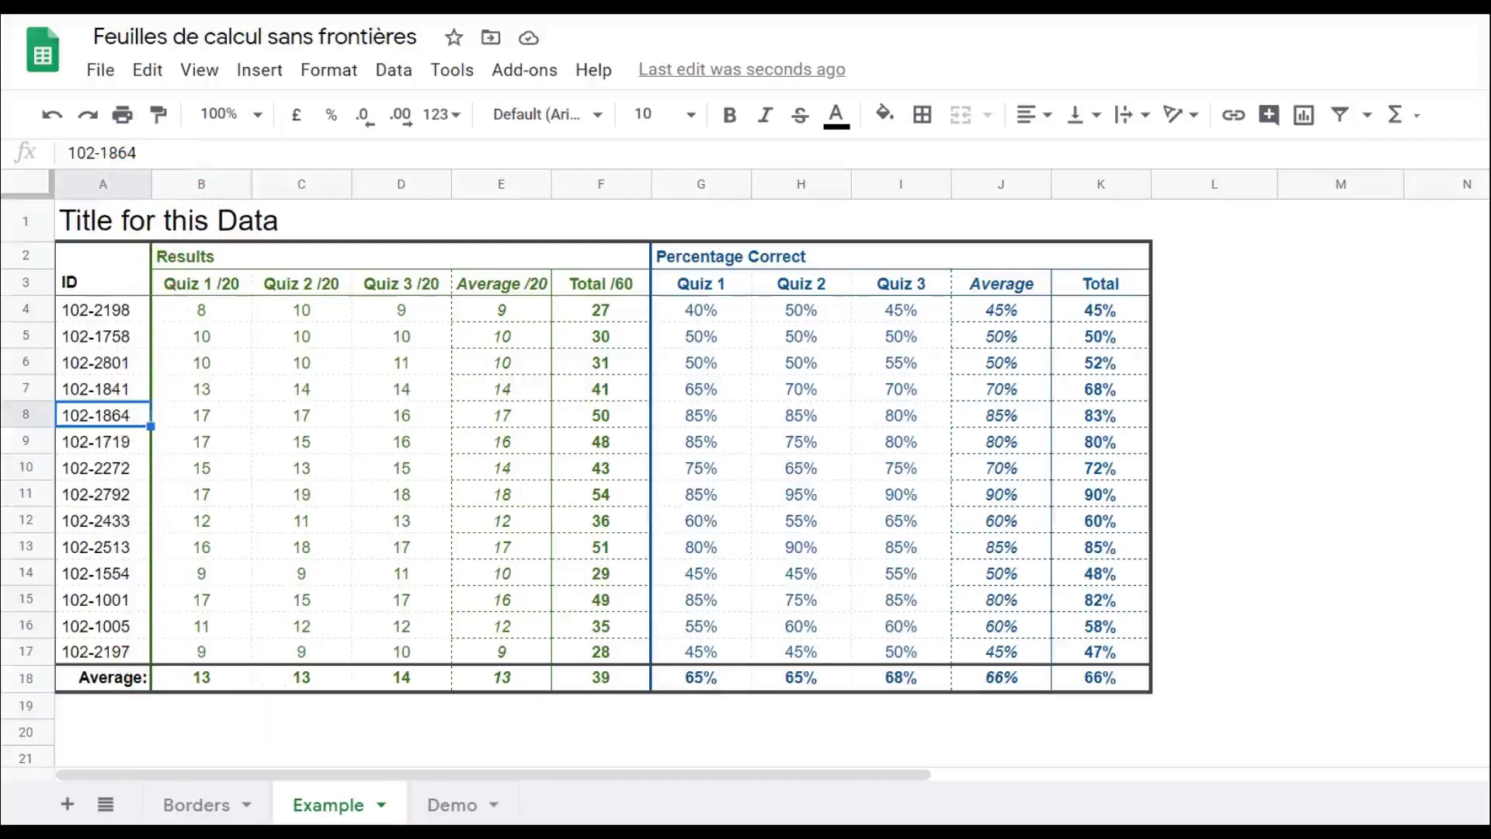
click(454, 808)
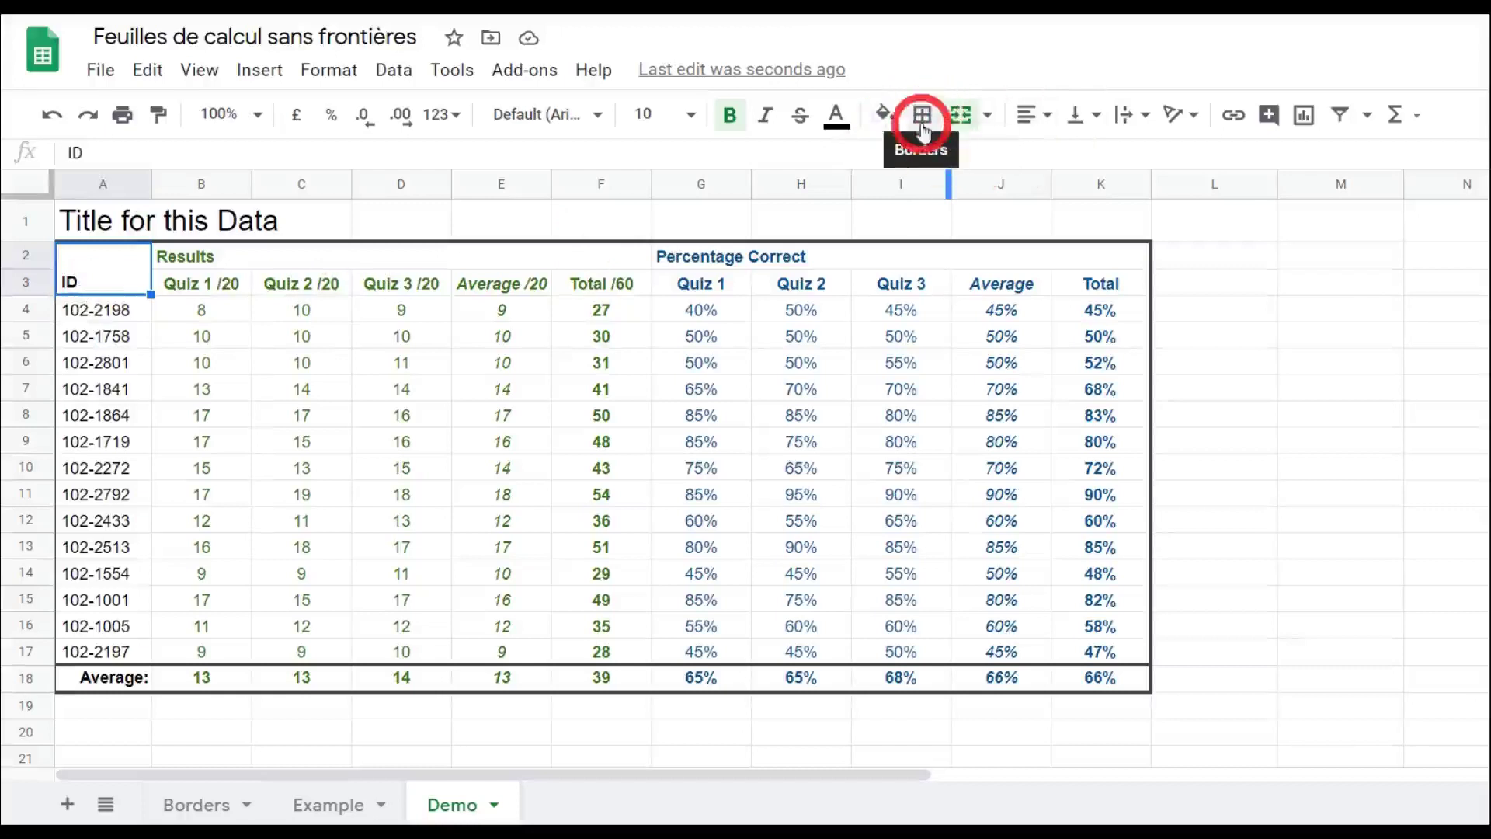
click(926, 117)
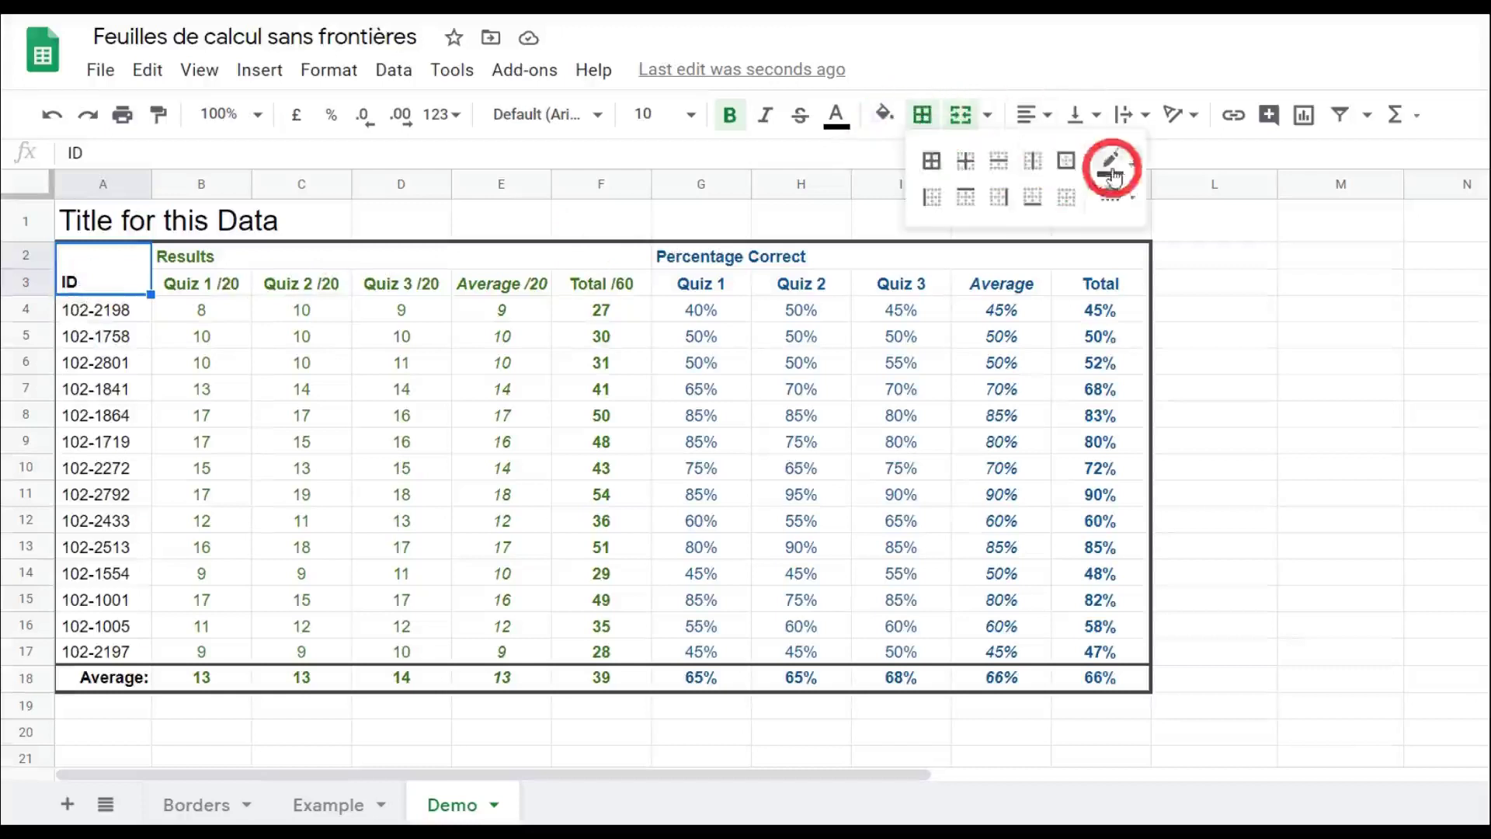
click(1132, 196)
click(1177, 238)
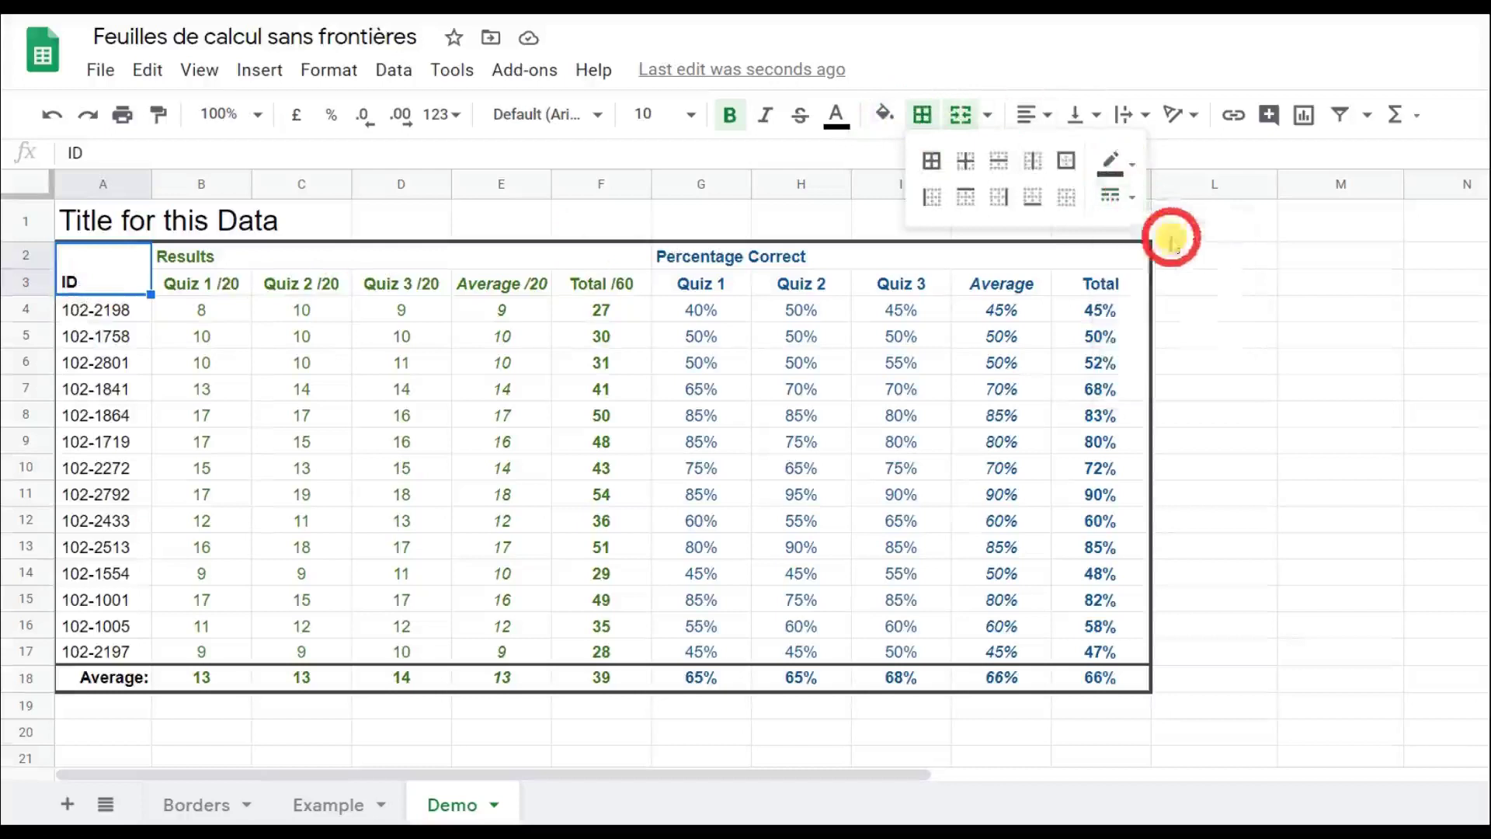
click(1036, 201)
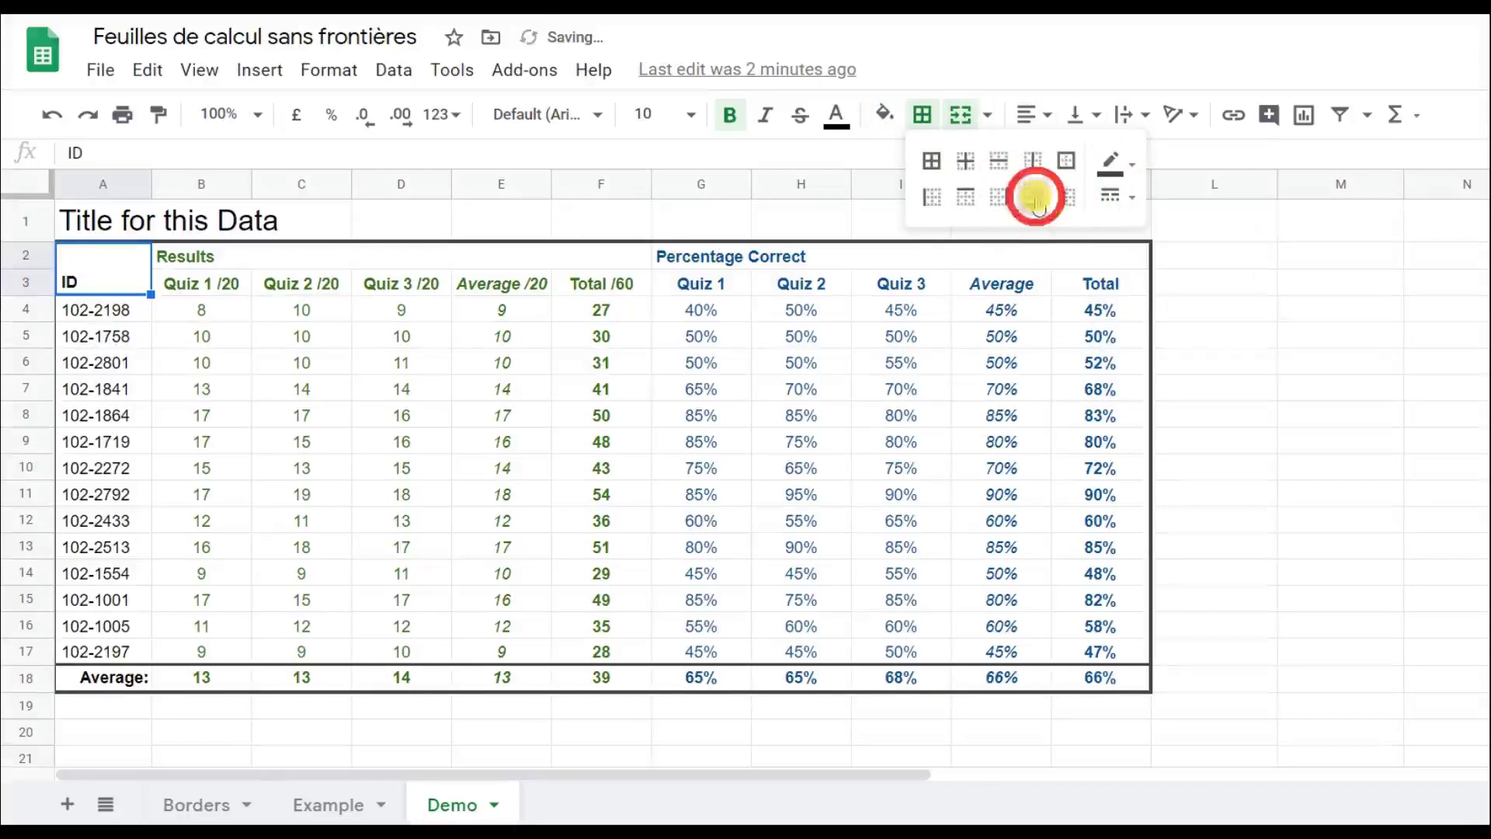
click(450, 428)
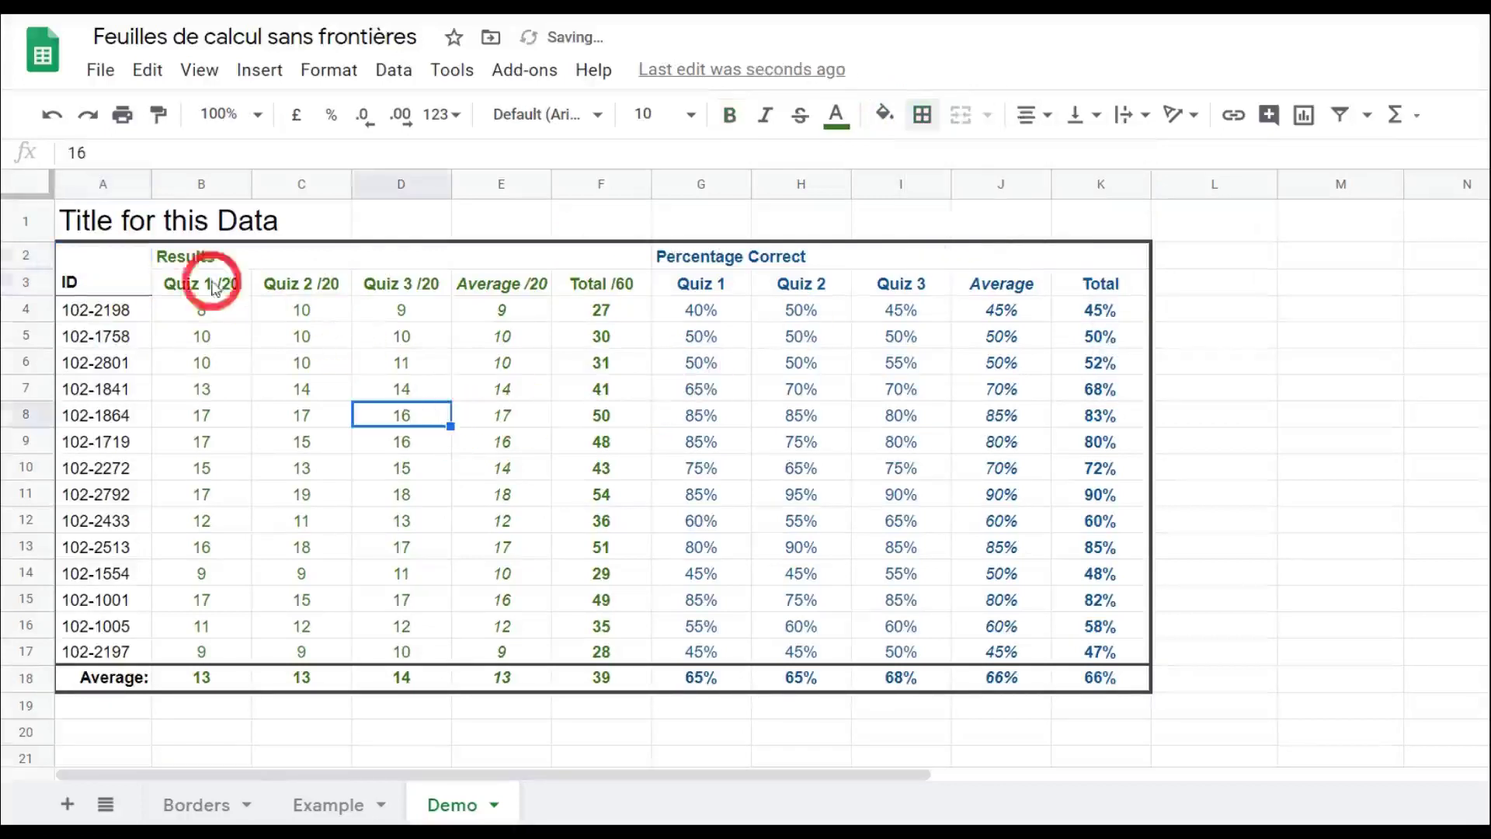
Following the Example sheet, add thin dark green bottom and inner horizontal borders to the Results headers B2:F3 on the Demo sheet.
click(323, 805)
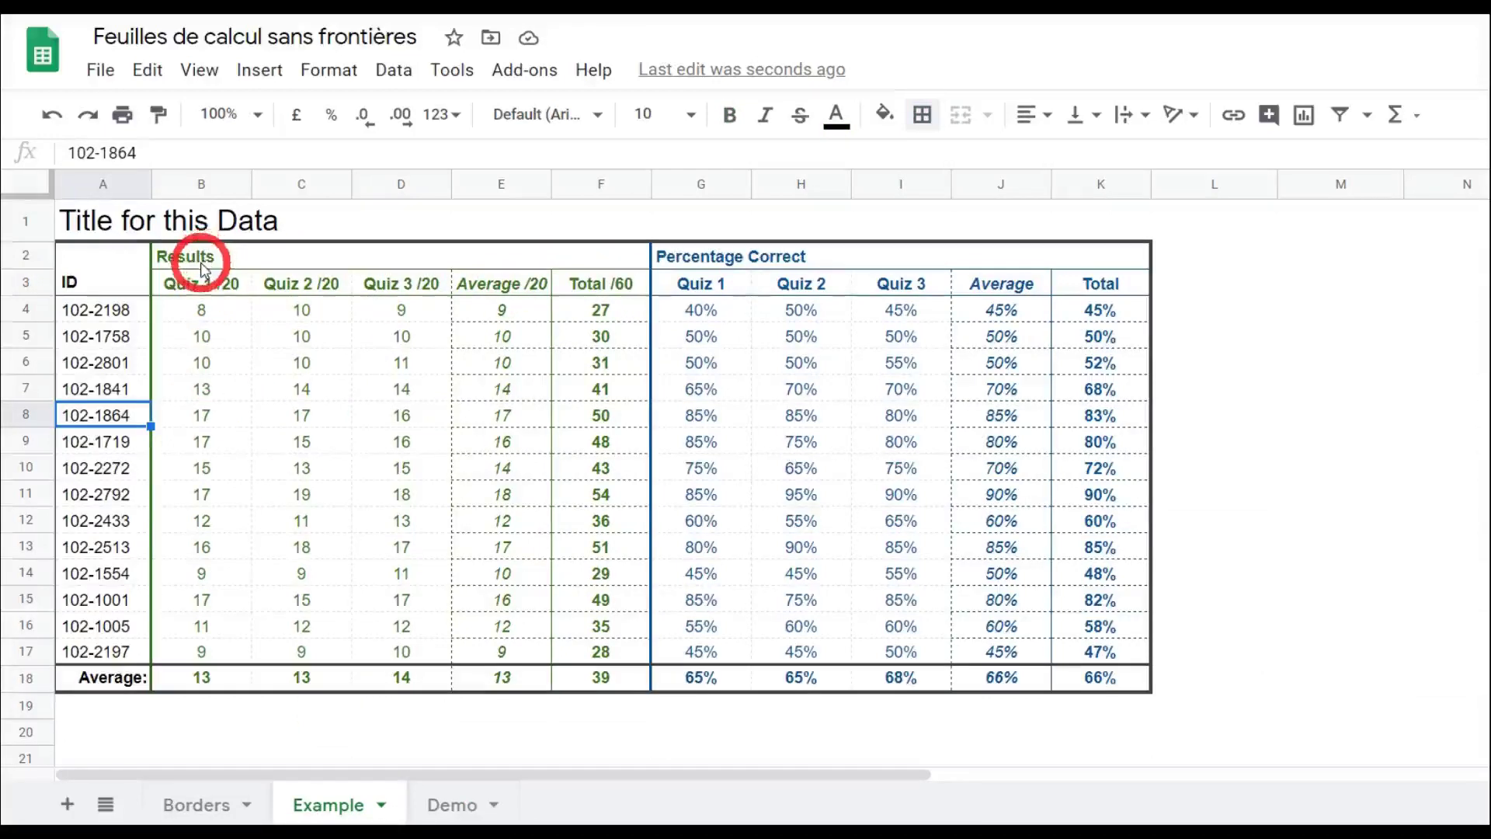
click(462, 808)
click(207, 255)
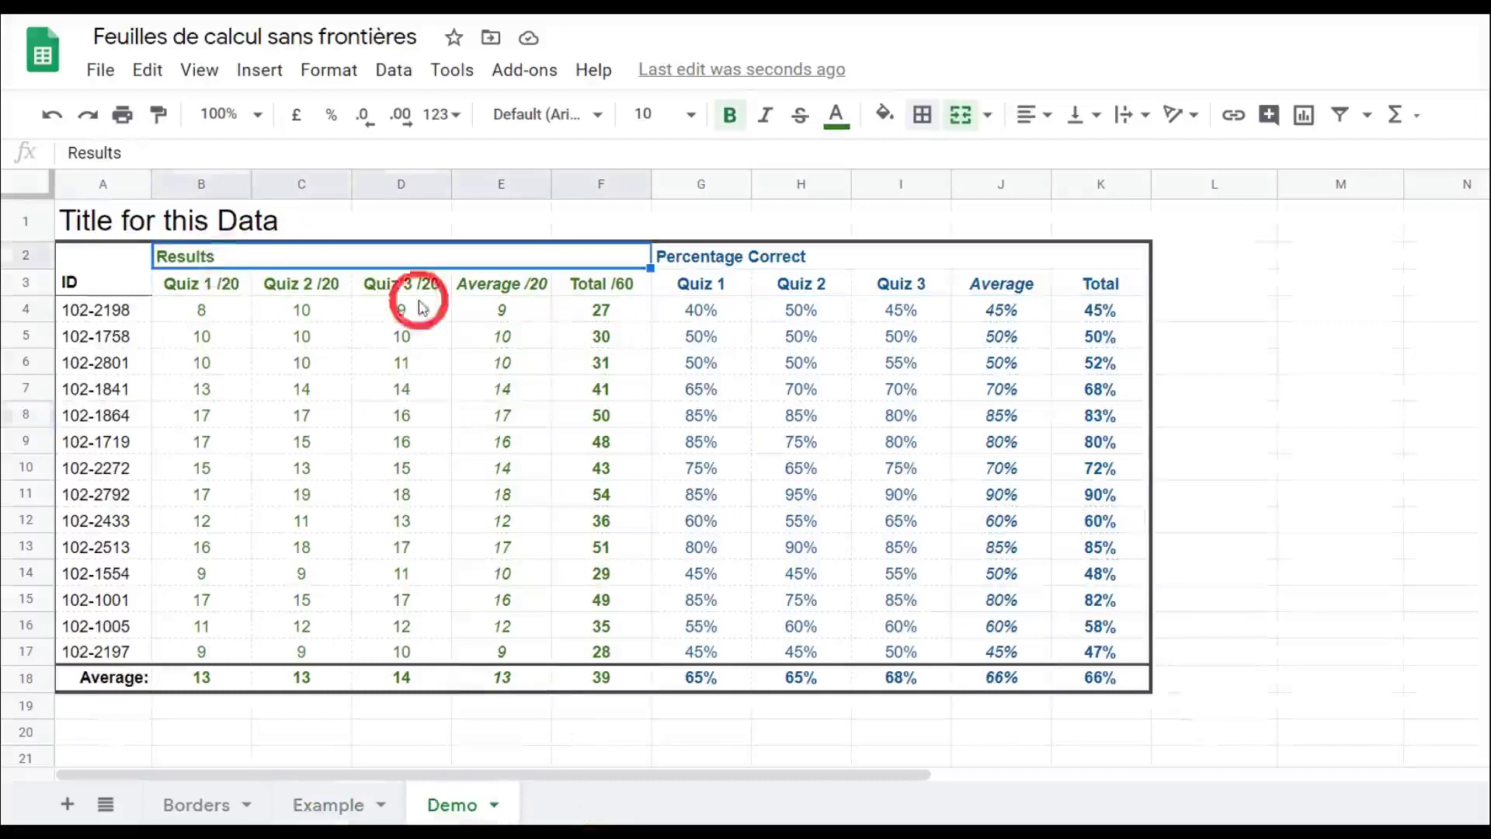
shift+click(619, 294)
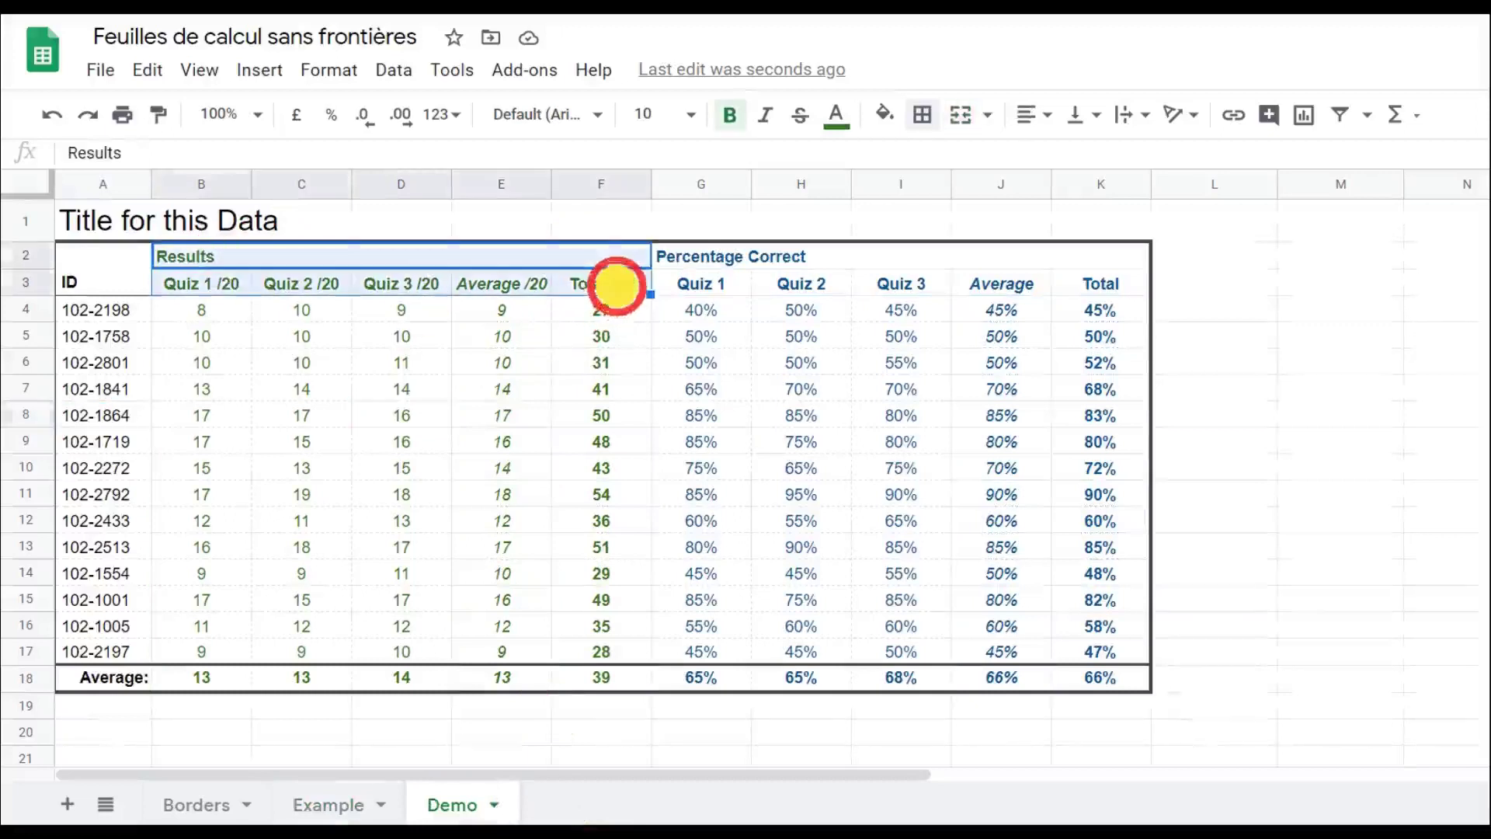
click(922, 115)
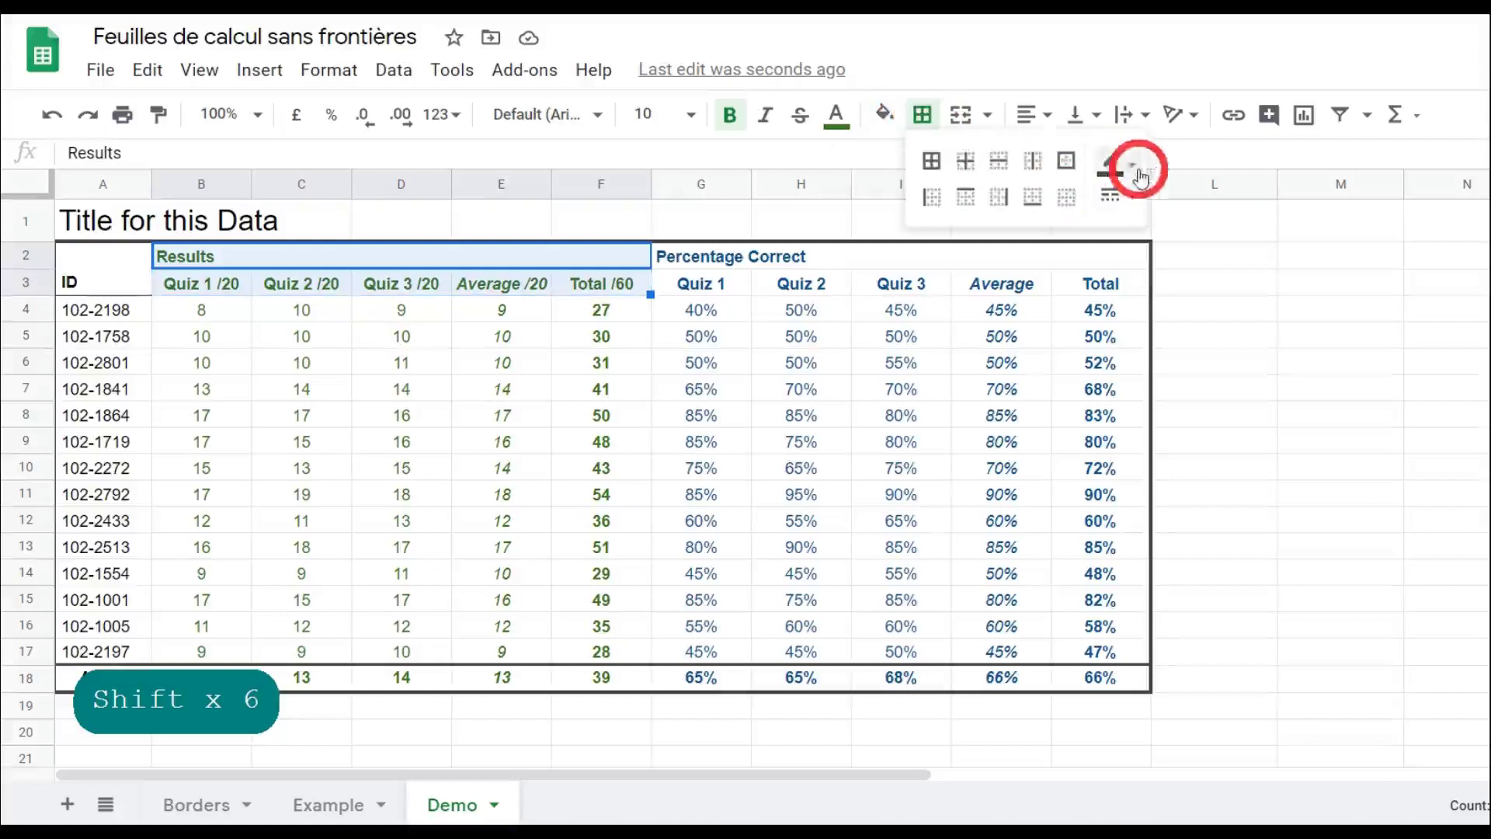
click(1126, 162)
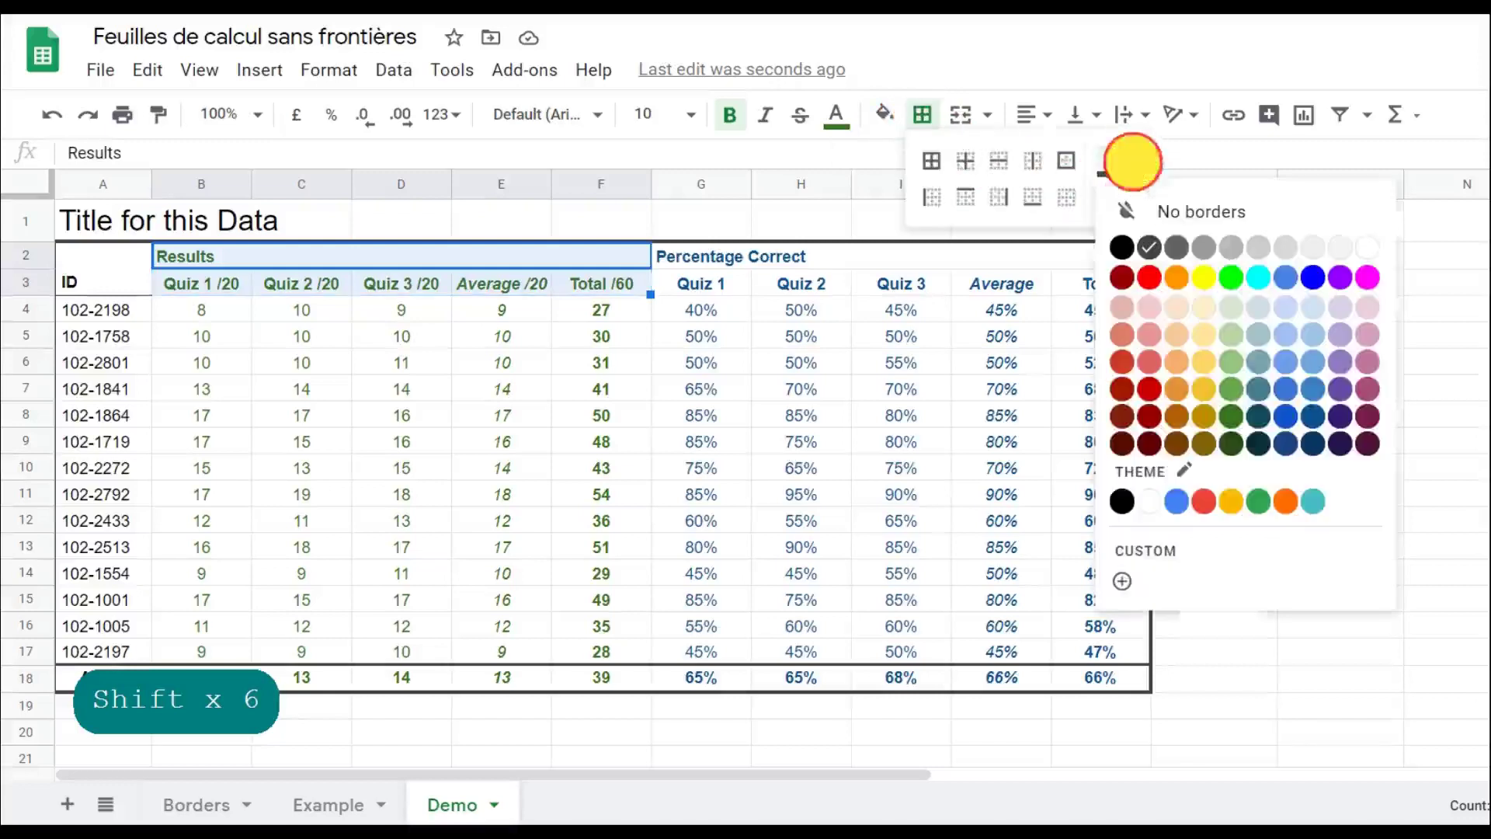
click(1234, 419)
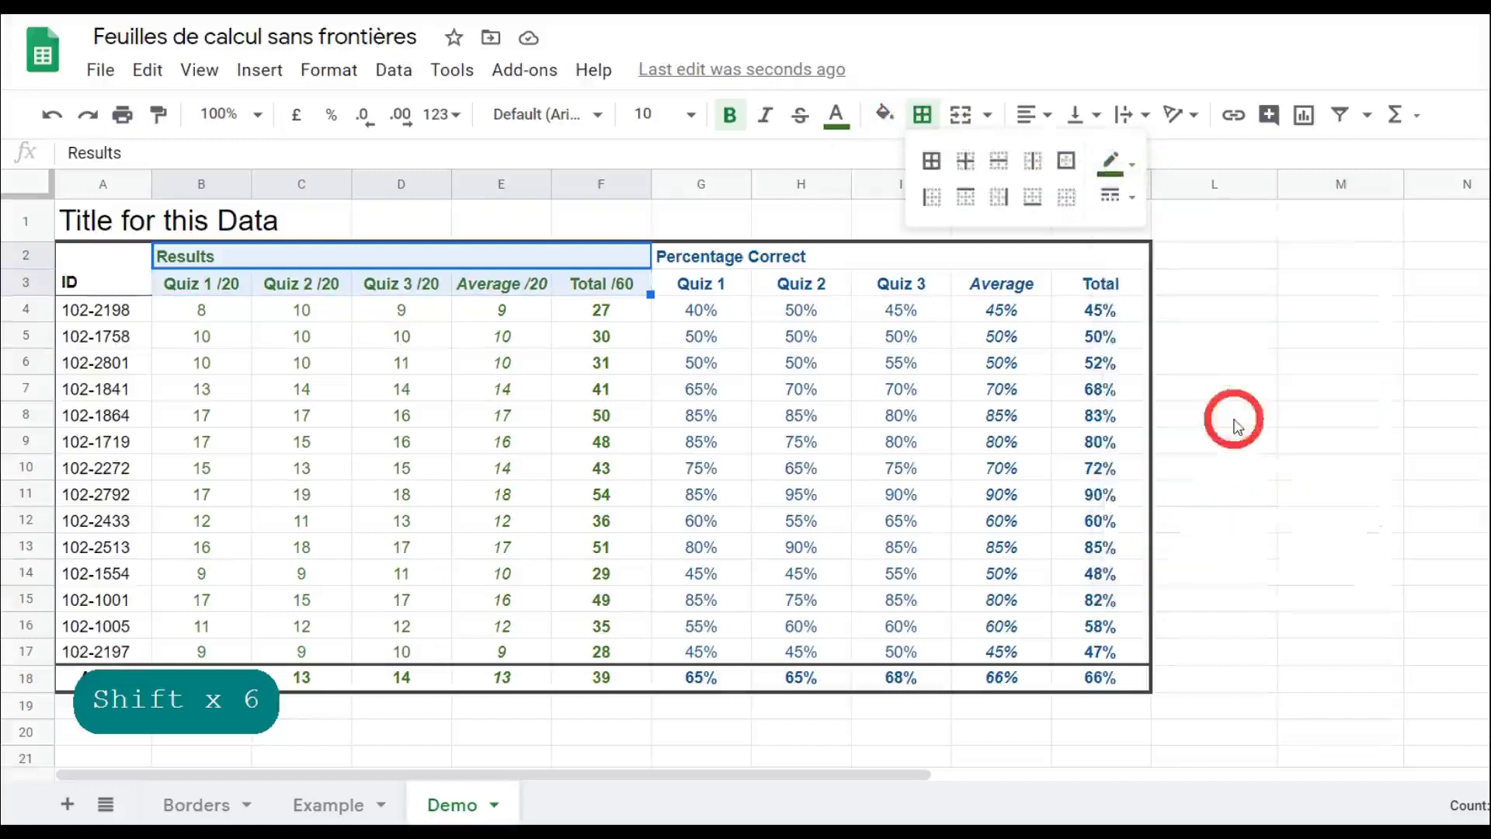
click(1033, 204)
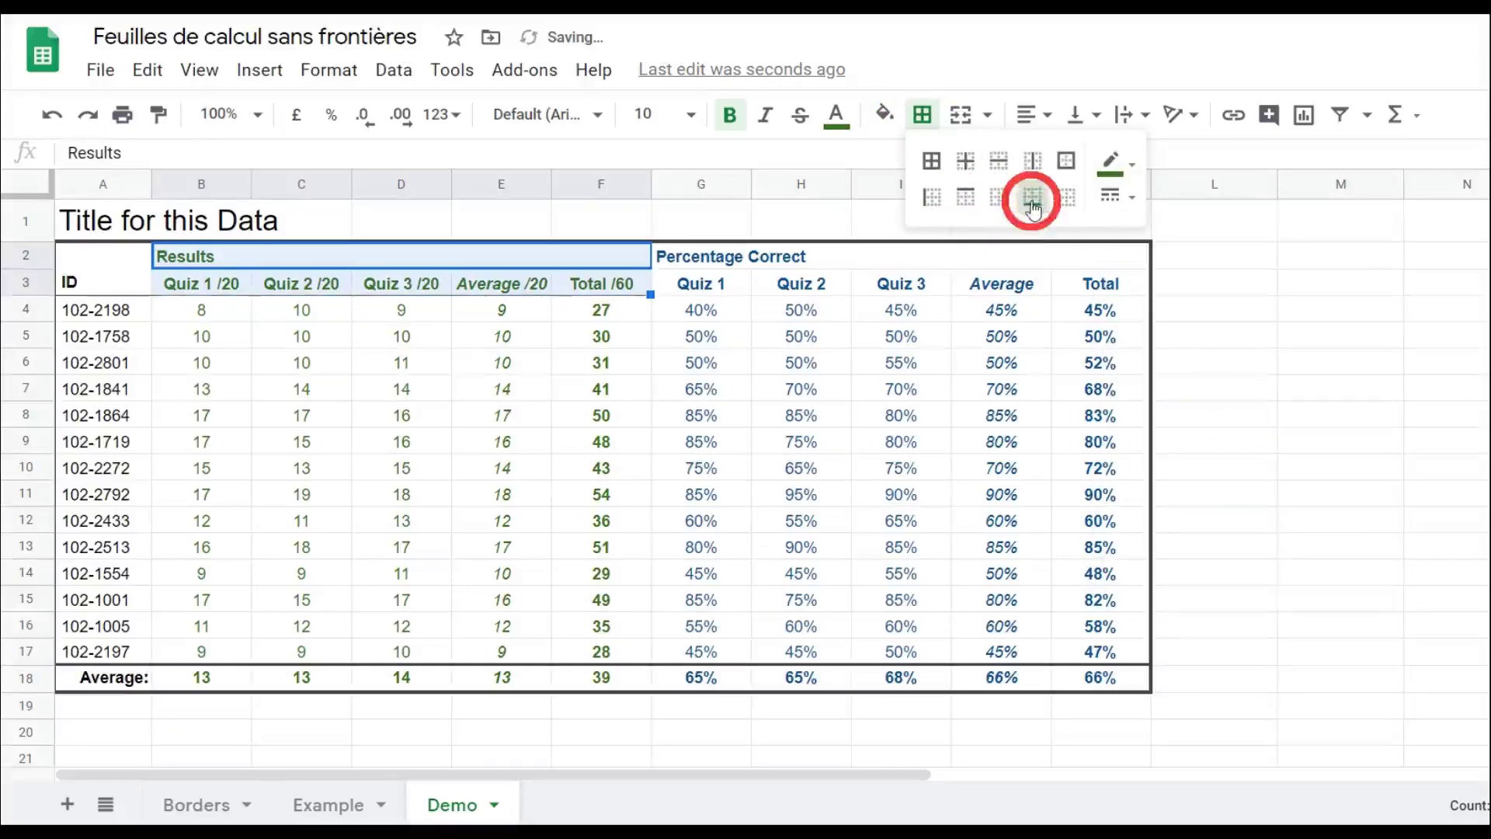
click(999, 158)
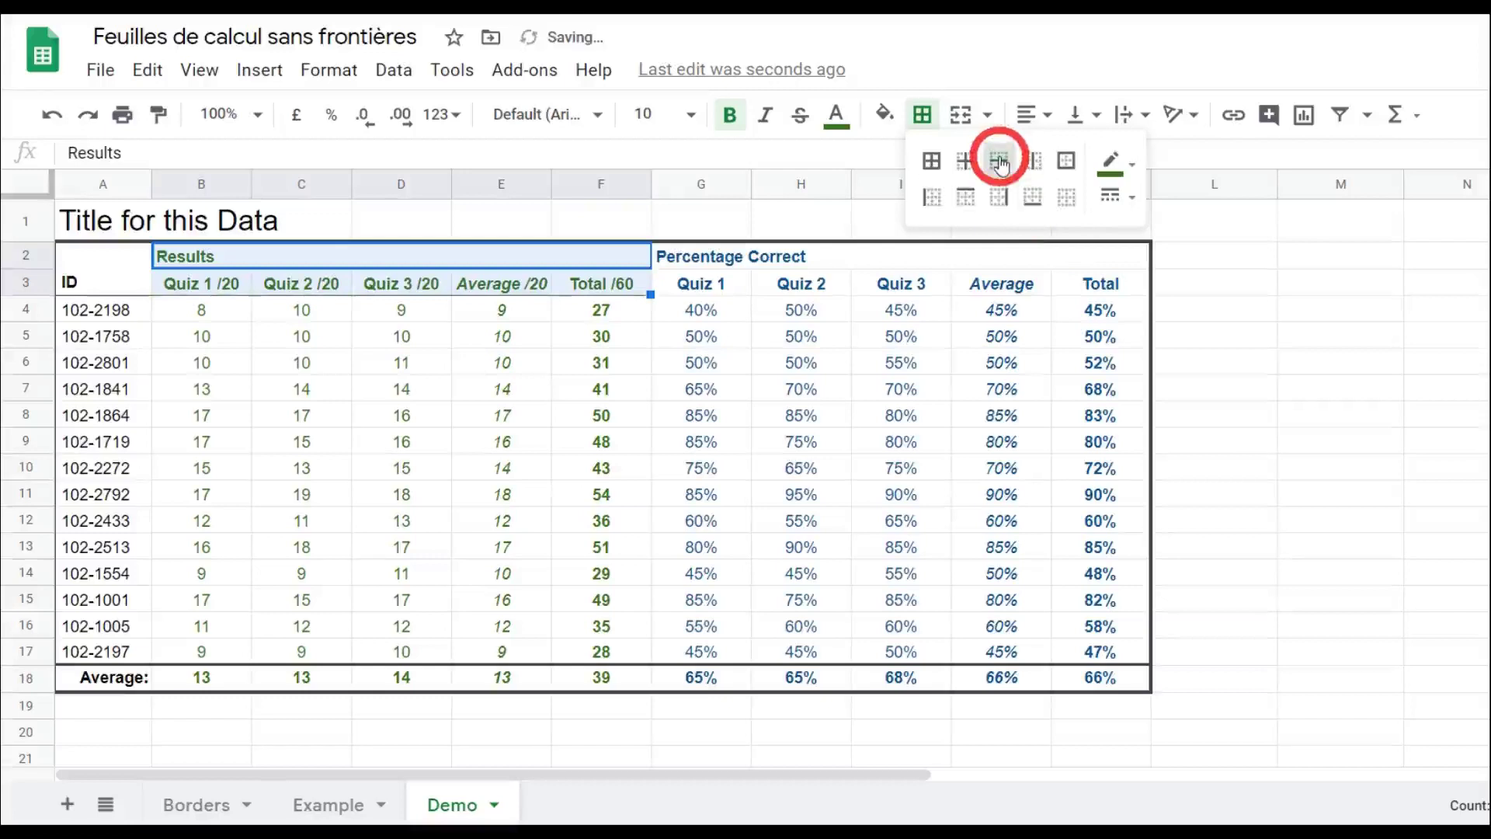
click(419, 334)
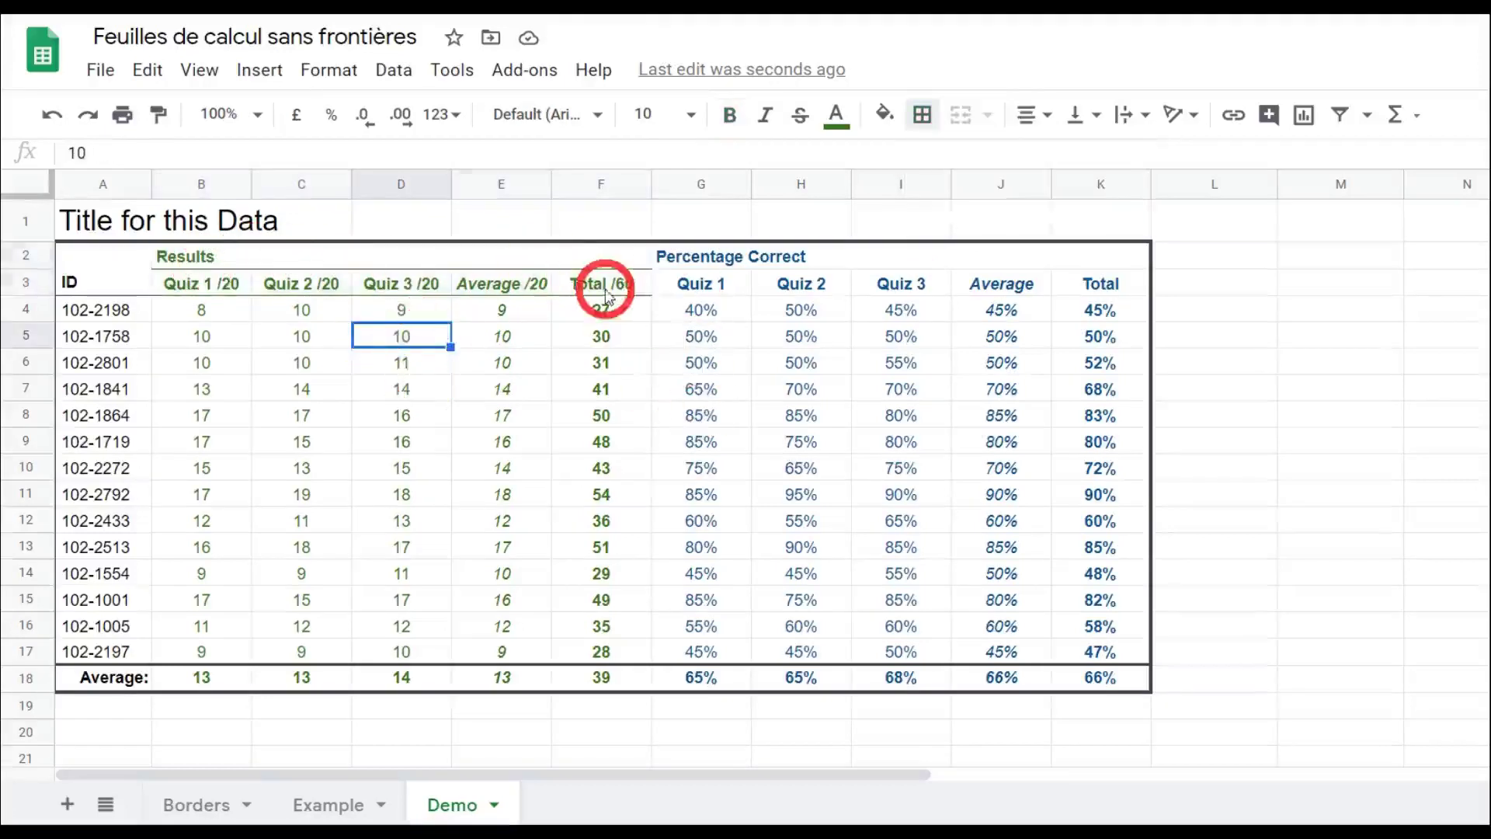
Add thin dark blue bottom and inner horizontal borders to the Percentage Correct headers G2:K3.
click(712, 257)
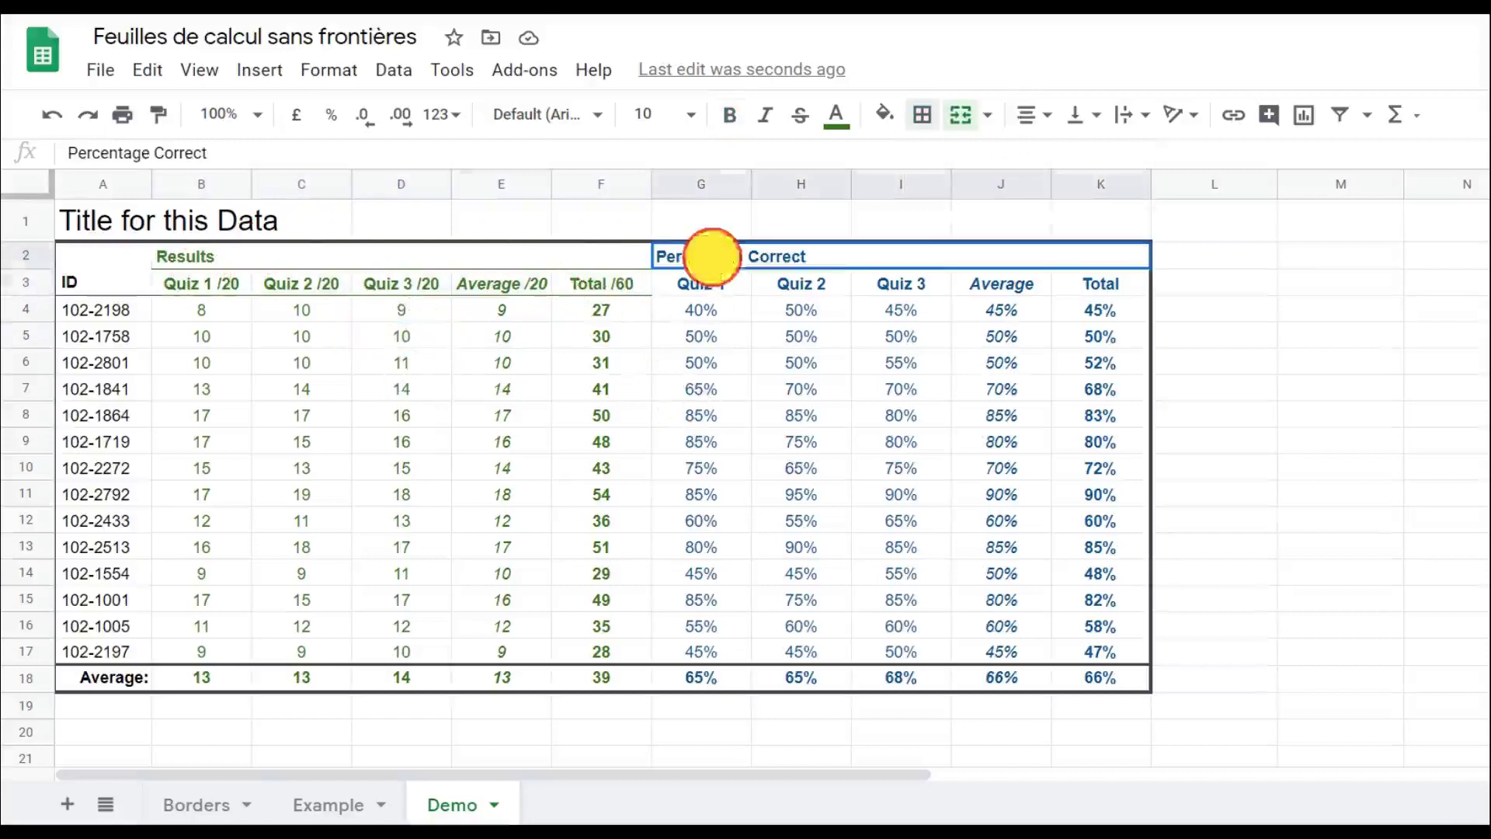
shift+click(1119, 292)
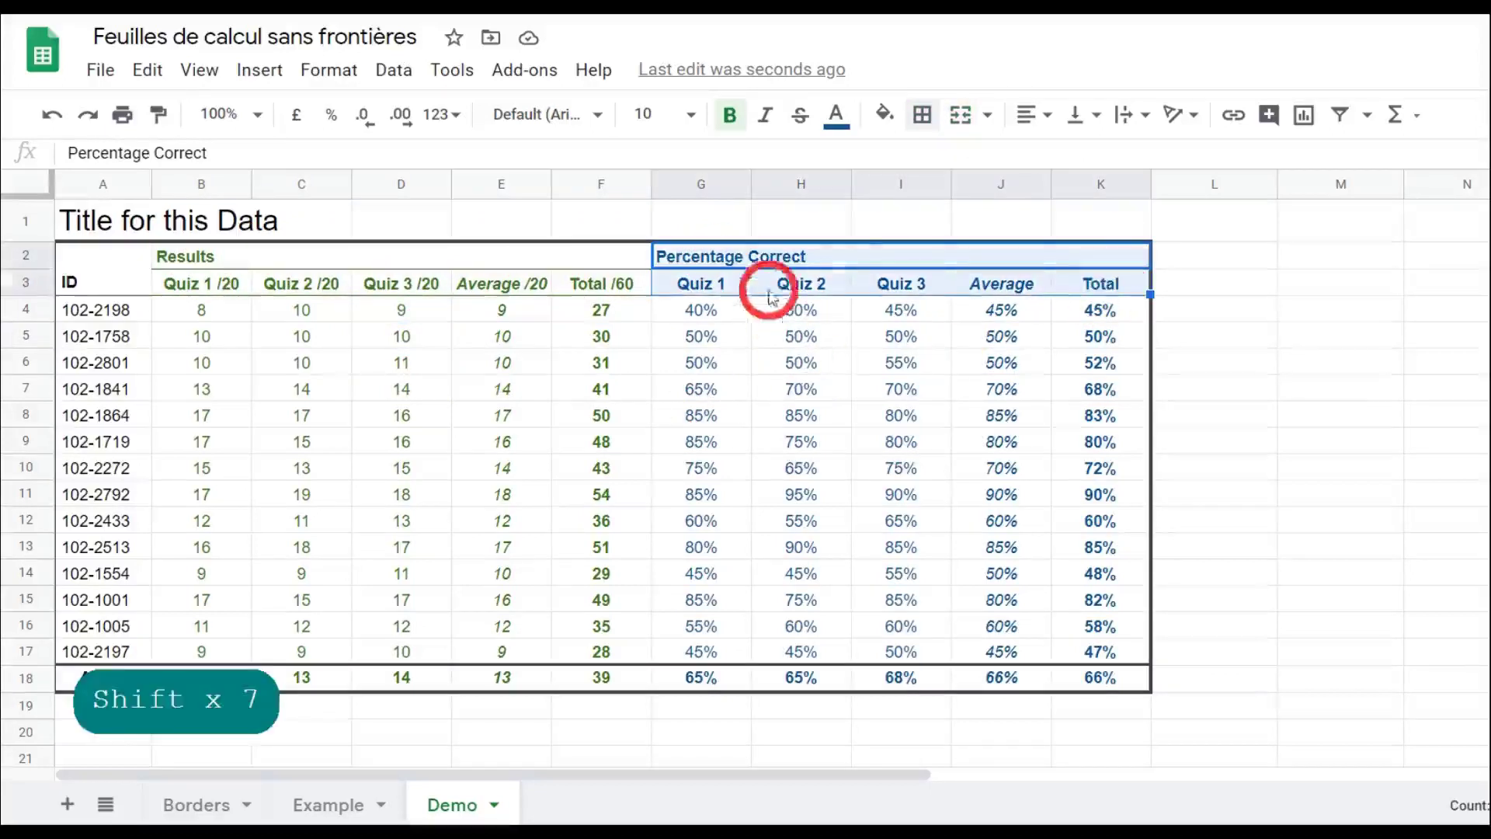
click(923, 117)
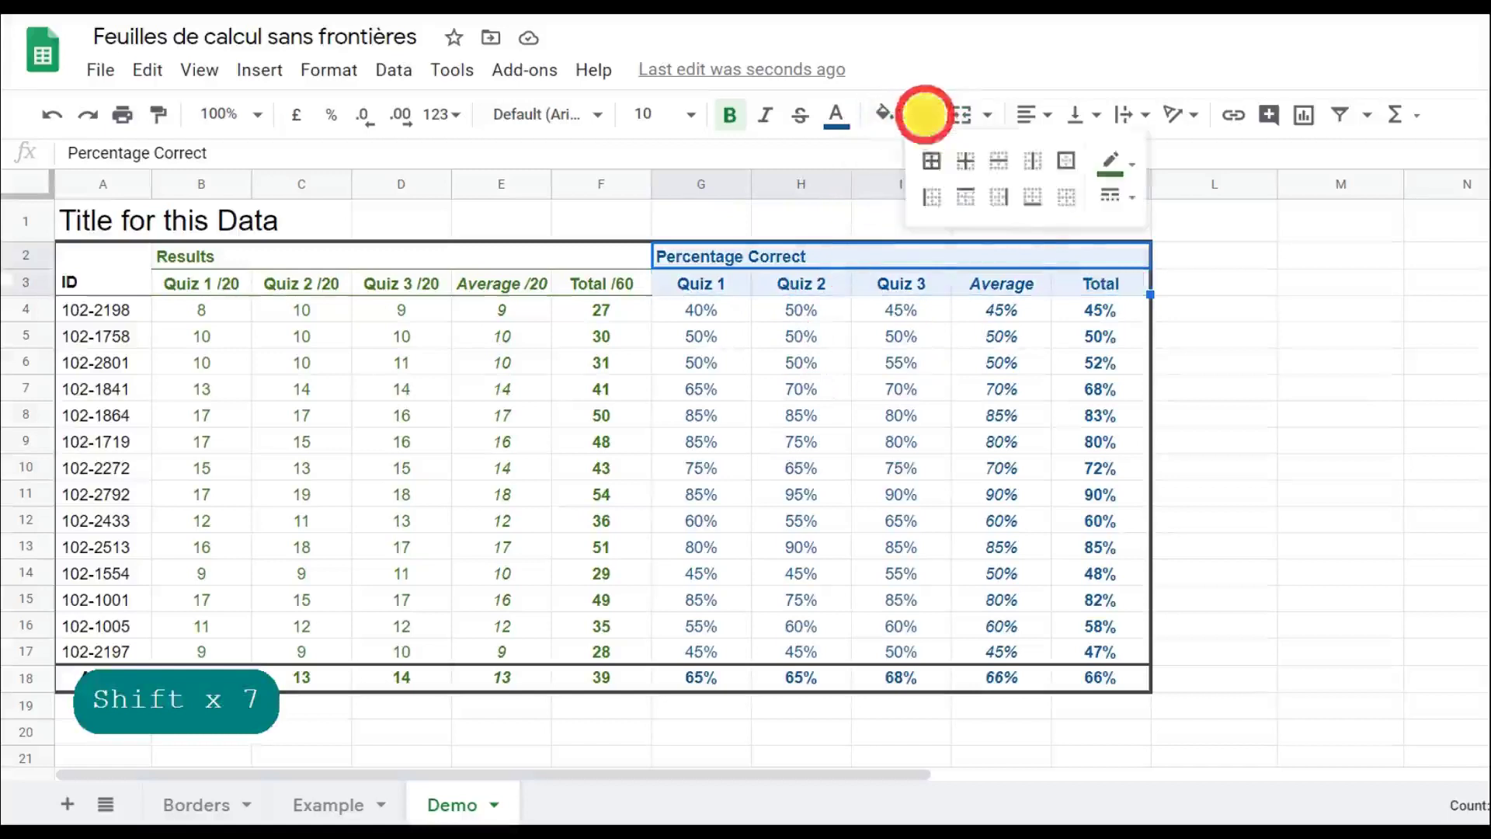
click(1128, 162)
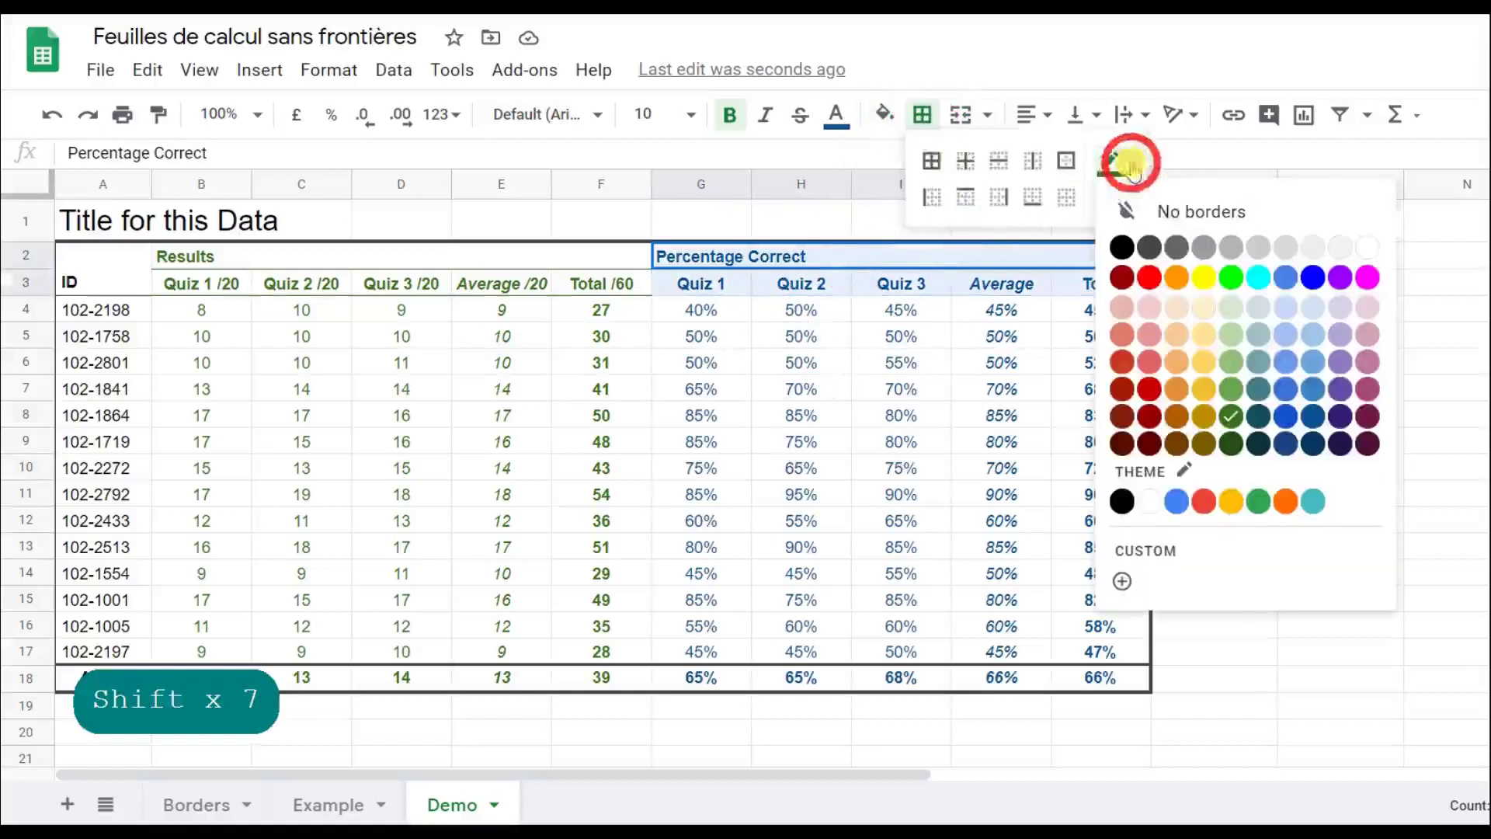
click(1315, 418)
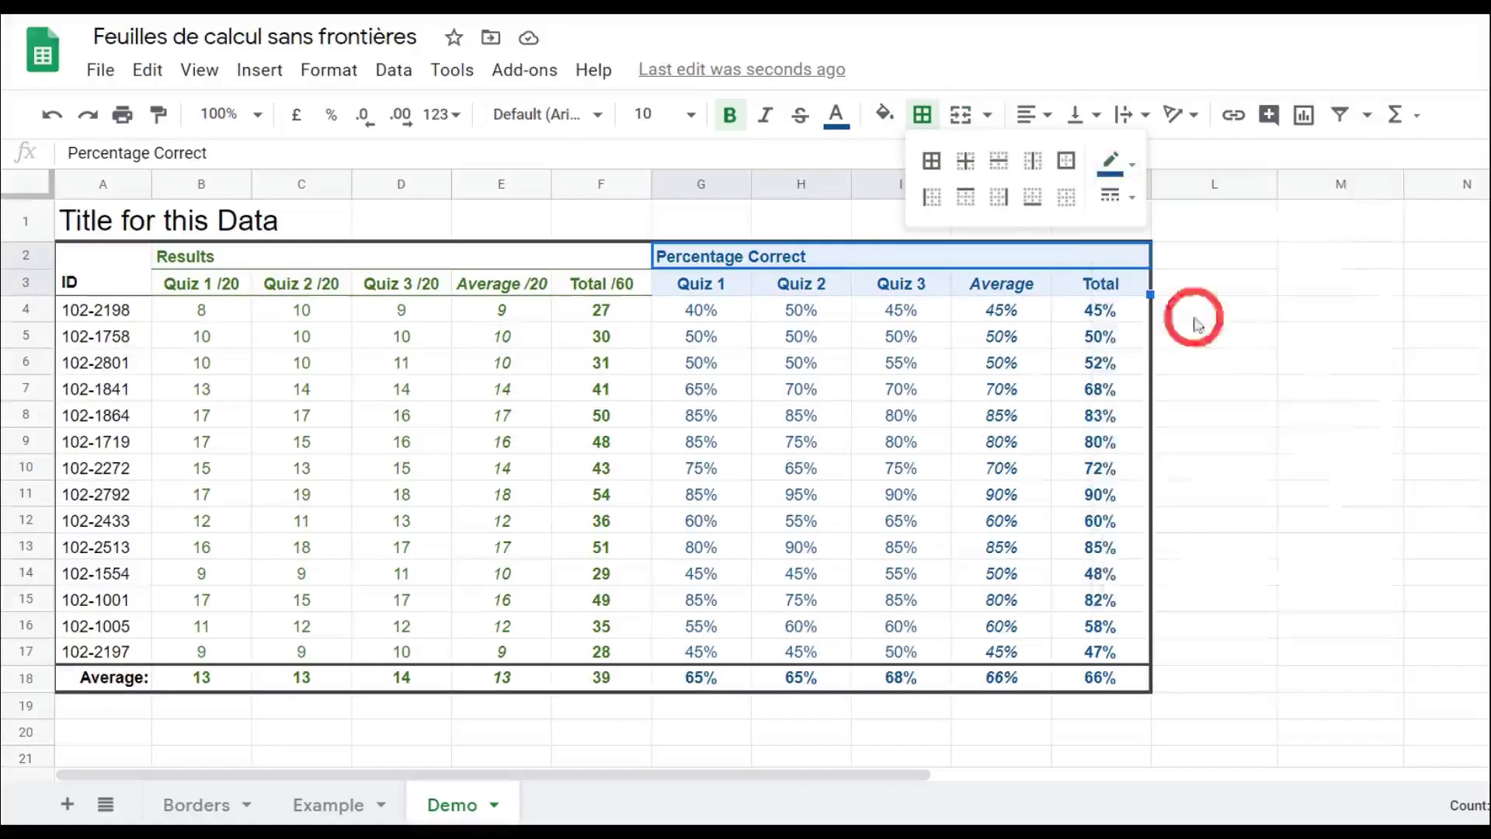
click(1036, 200)
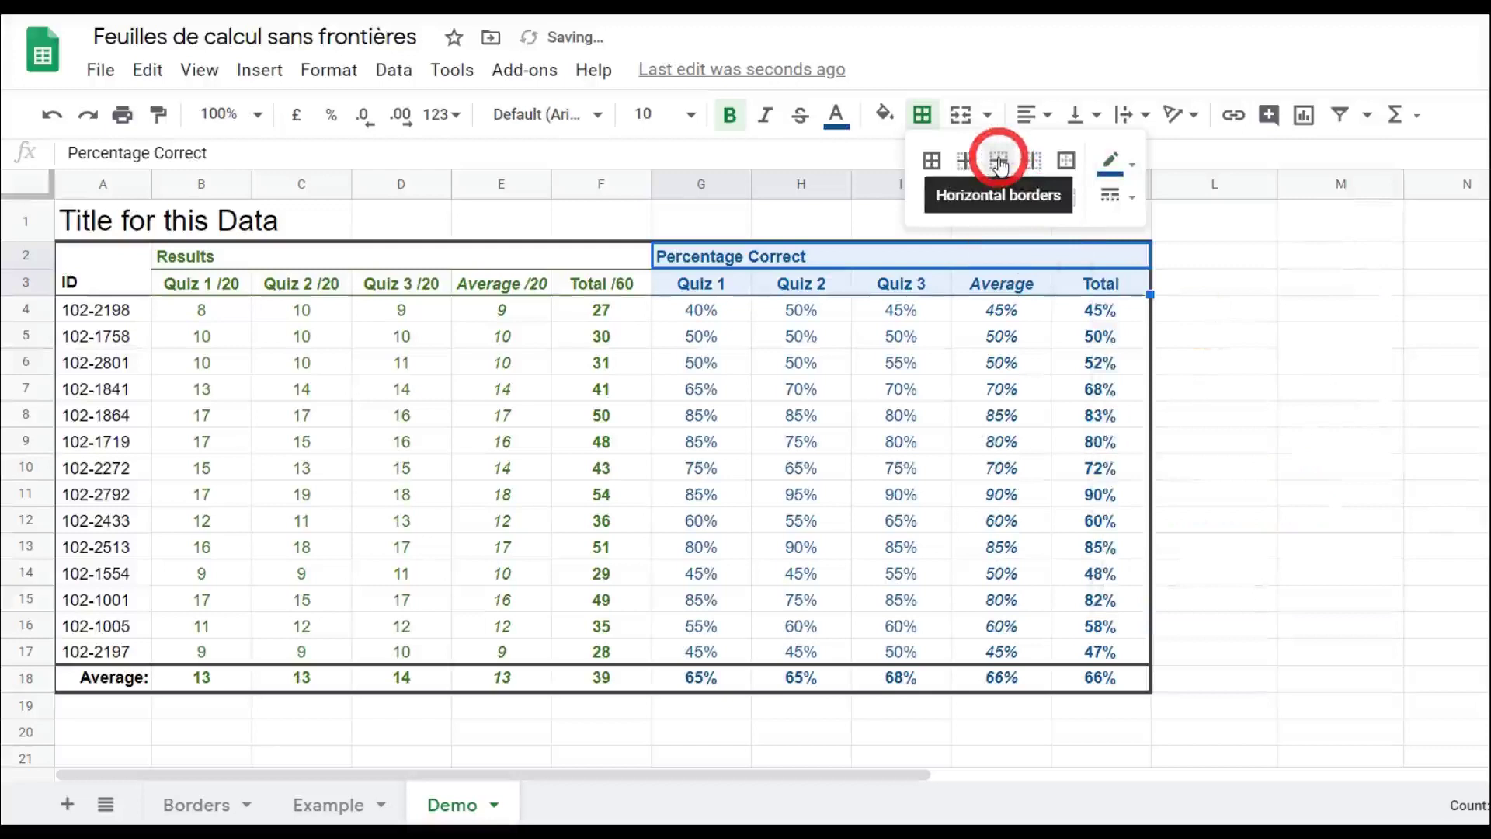
click(1000, 164)
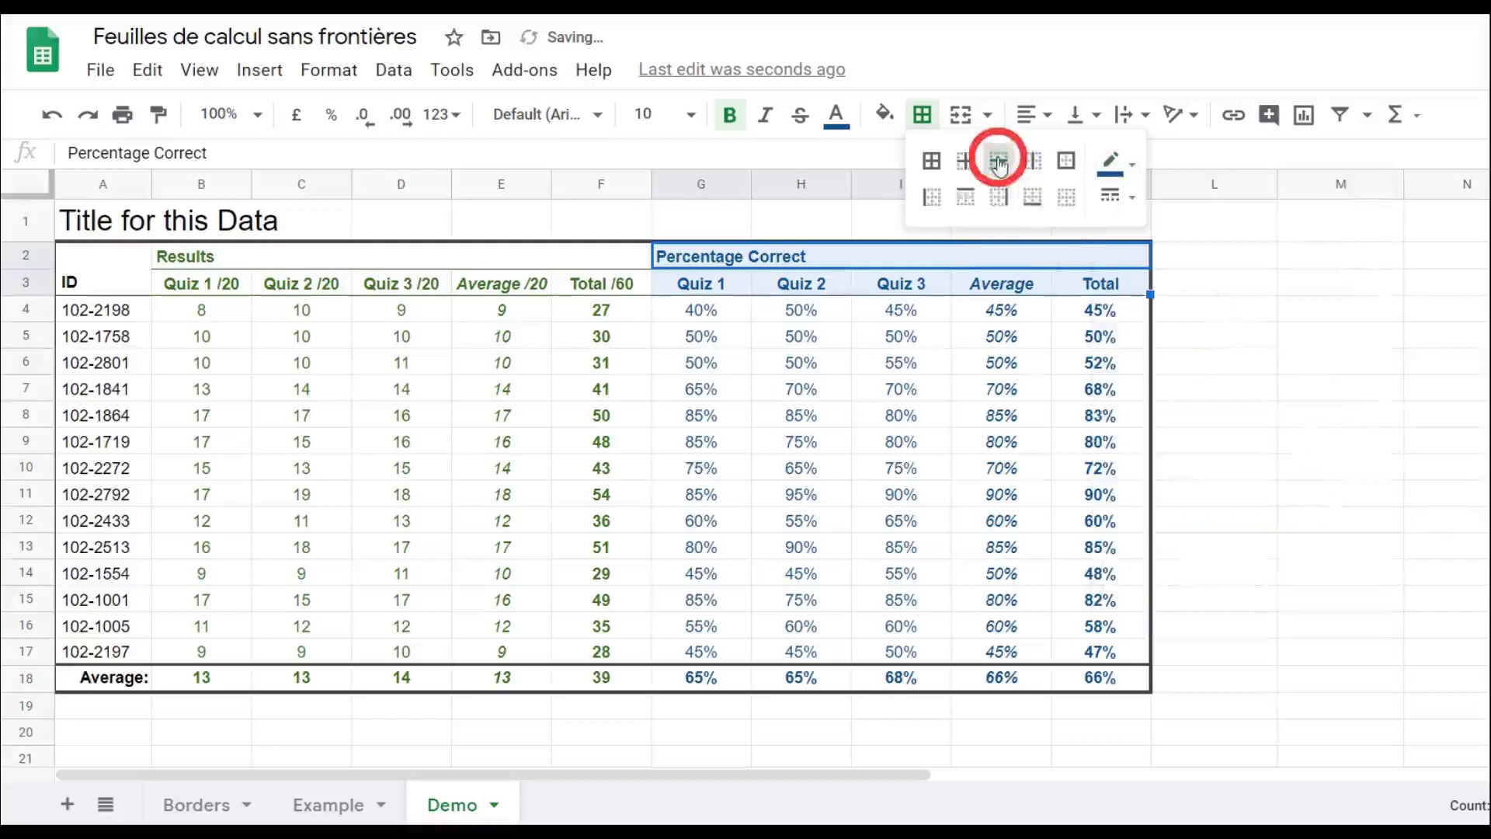
click(965, 344)
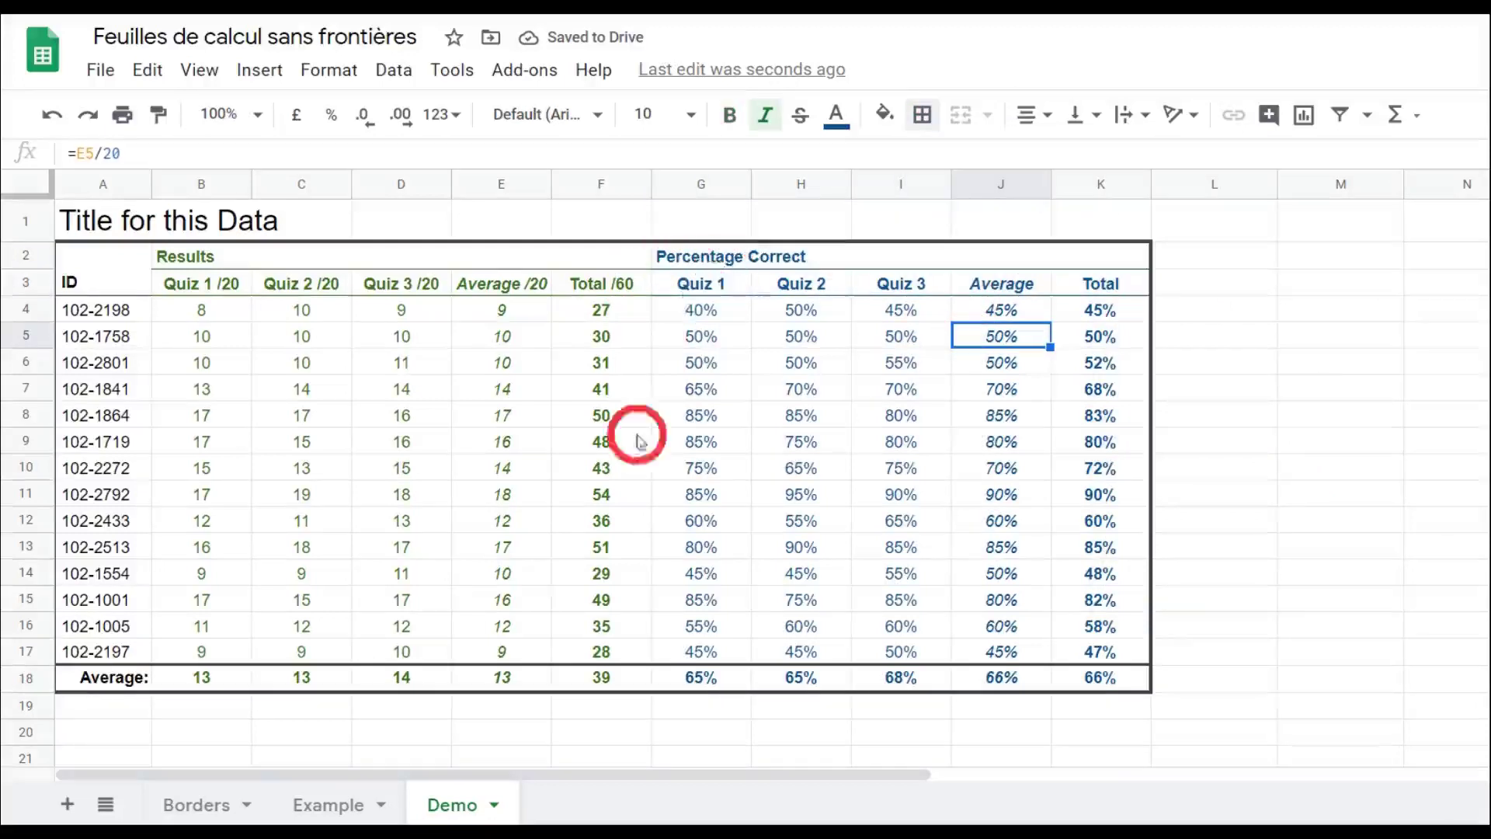
Following the Example sheet, add a medium-thickness dark green left border to the whole Results section B2:F18 on the Demo sheet.
click(347, 810)
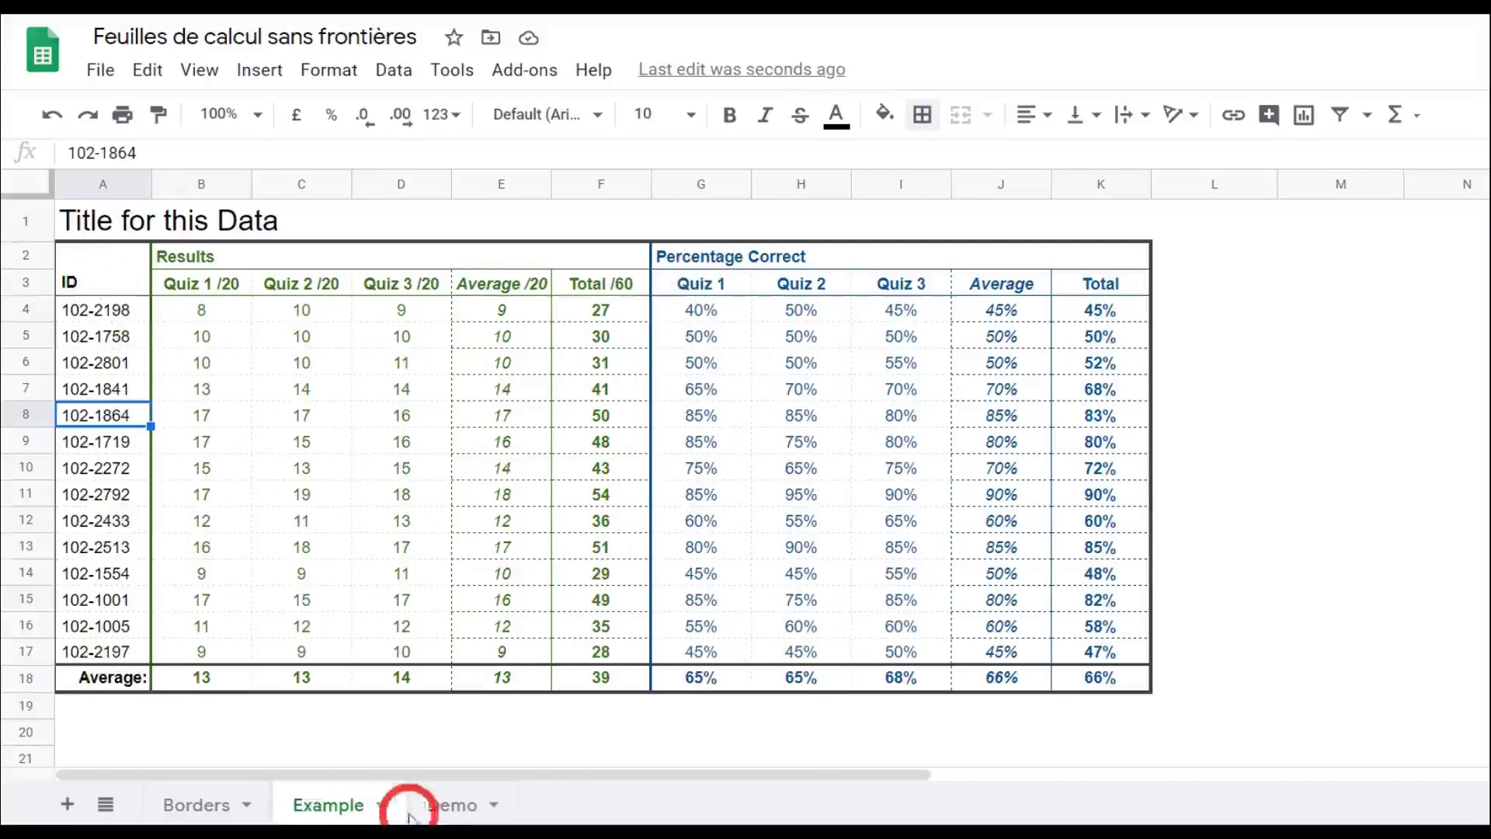
click(446, 804)
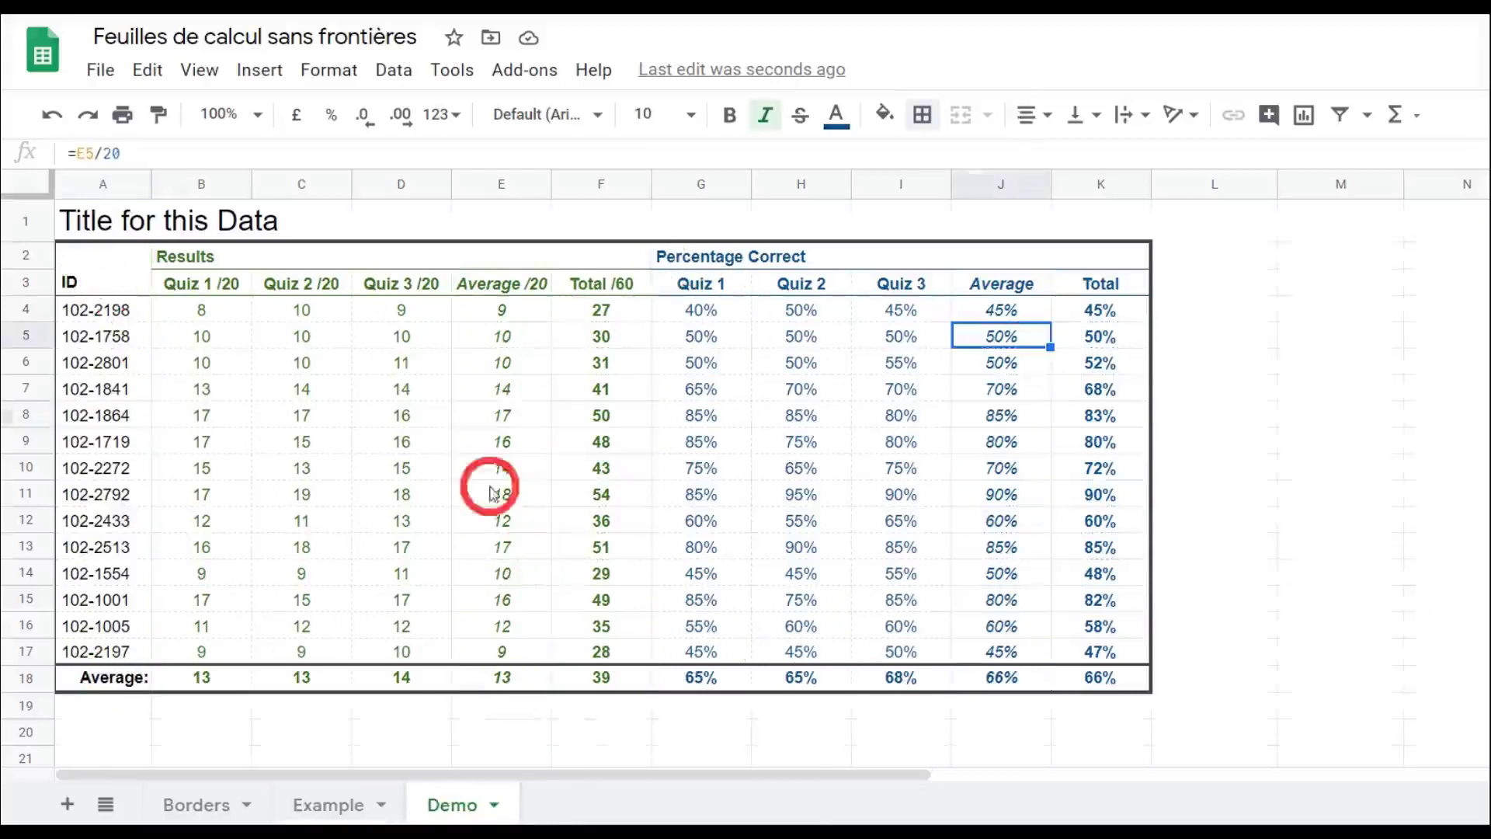
click(188, 259)
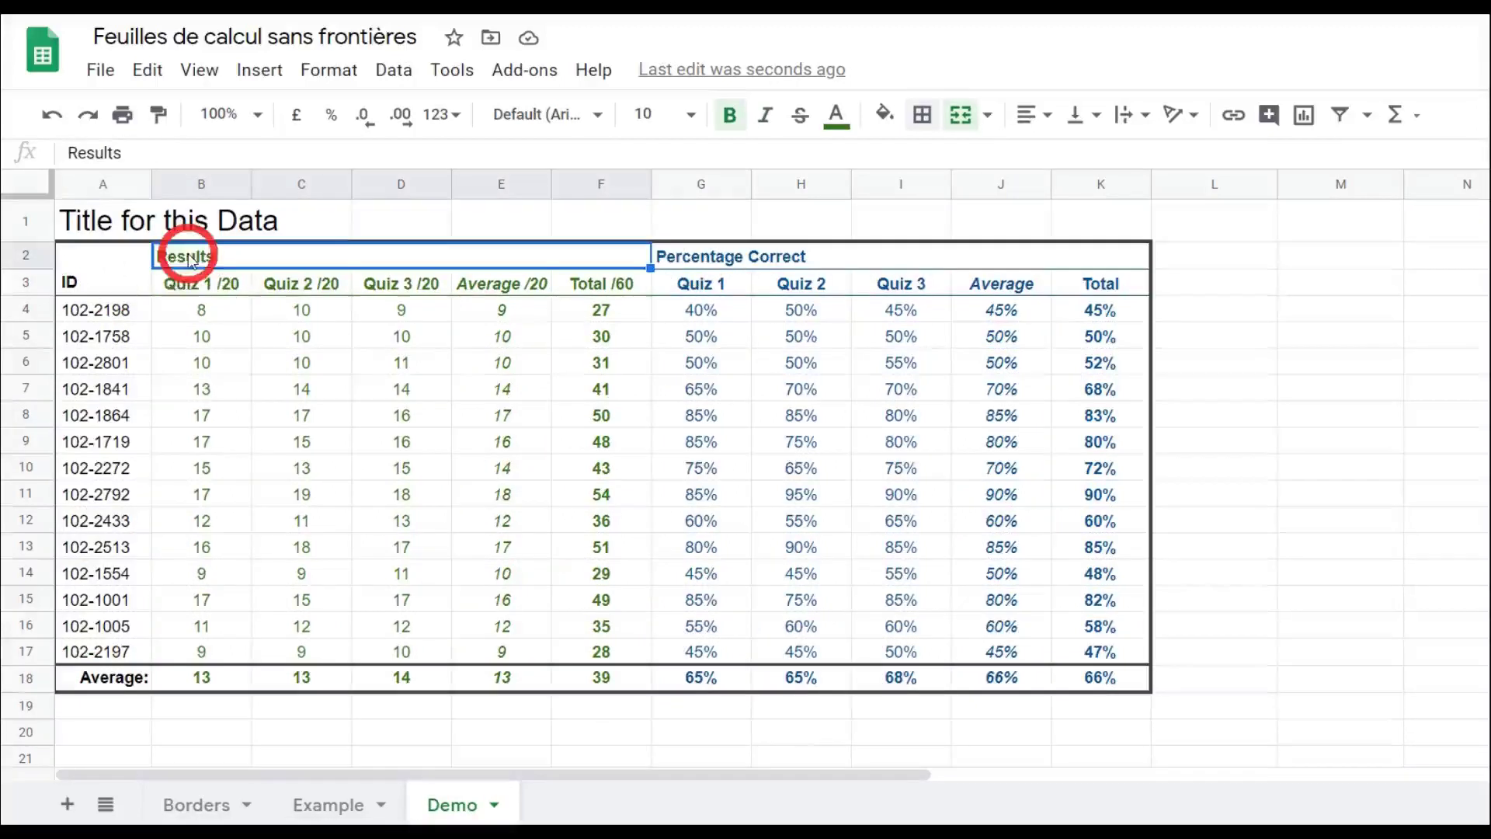
shift+click(203, 680)
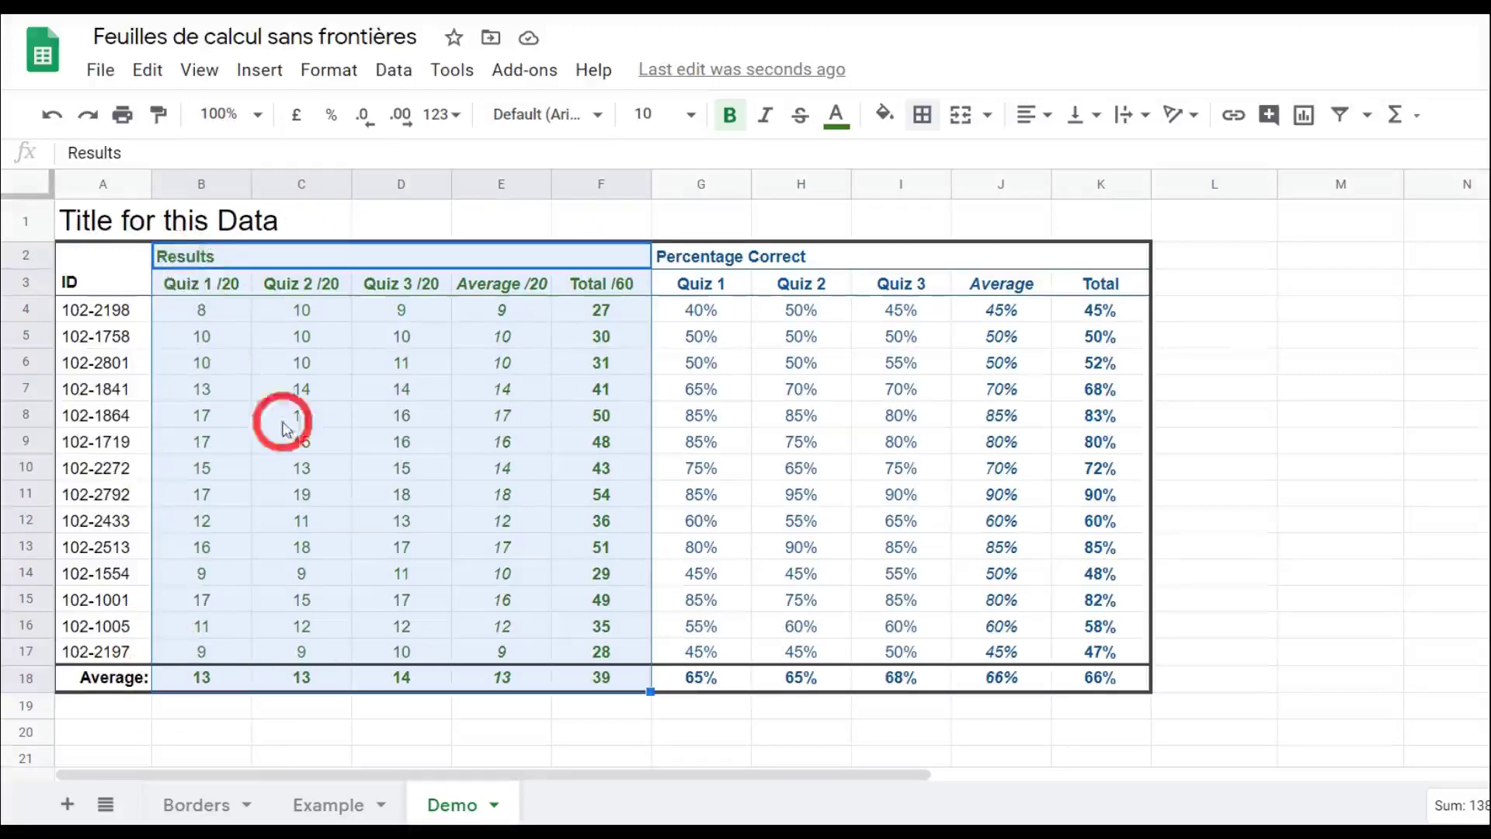
click(926, 116)
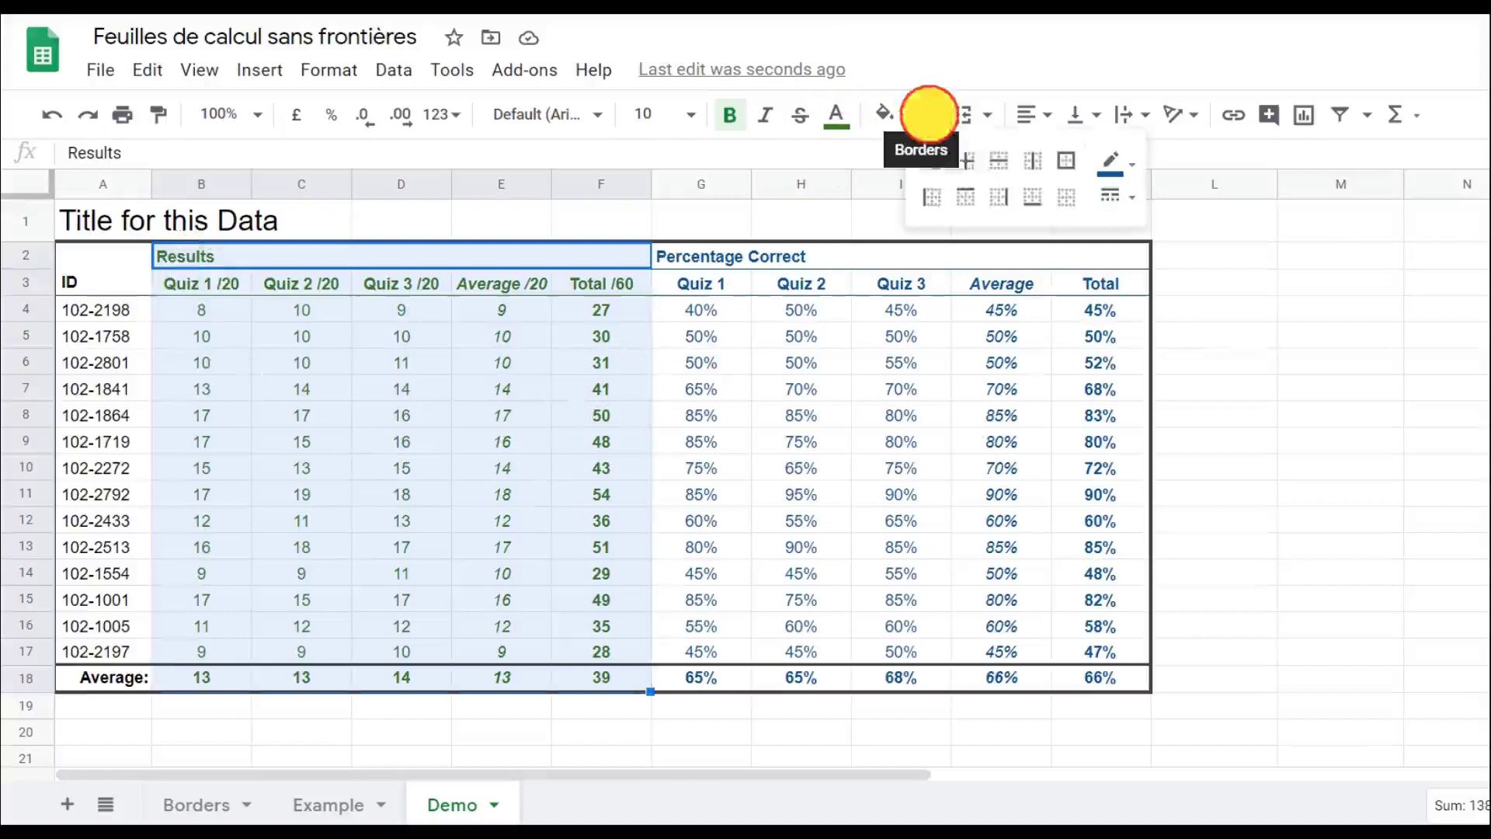
click(1127, 163)
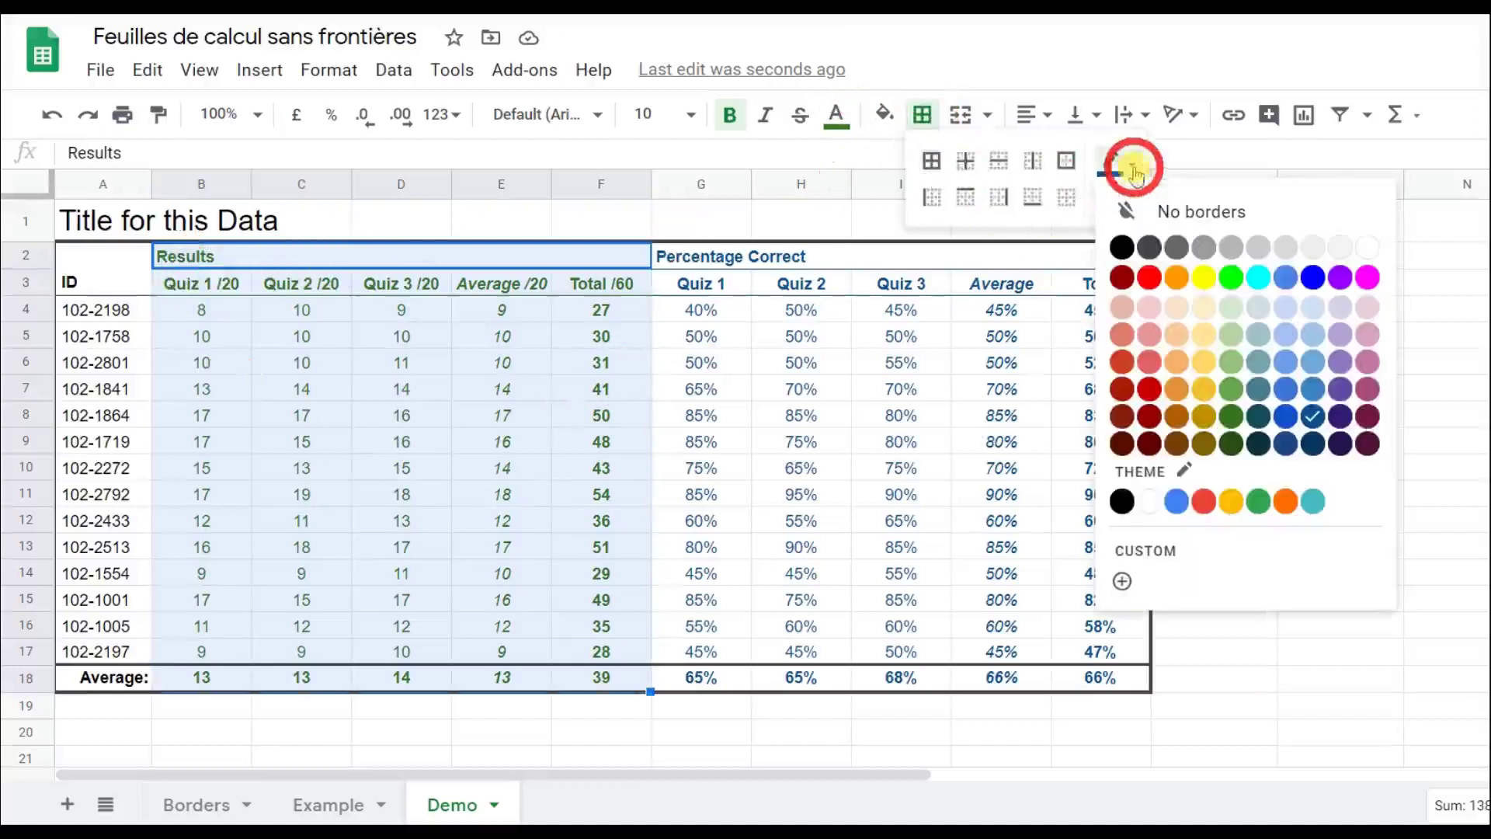
click(1236, 420)
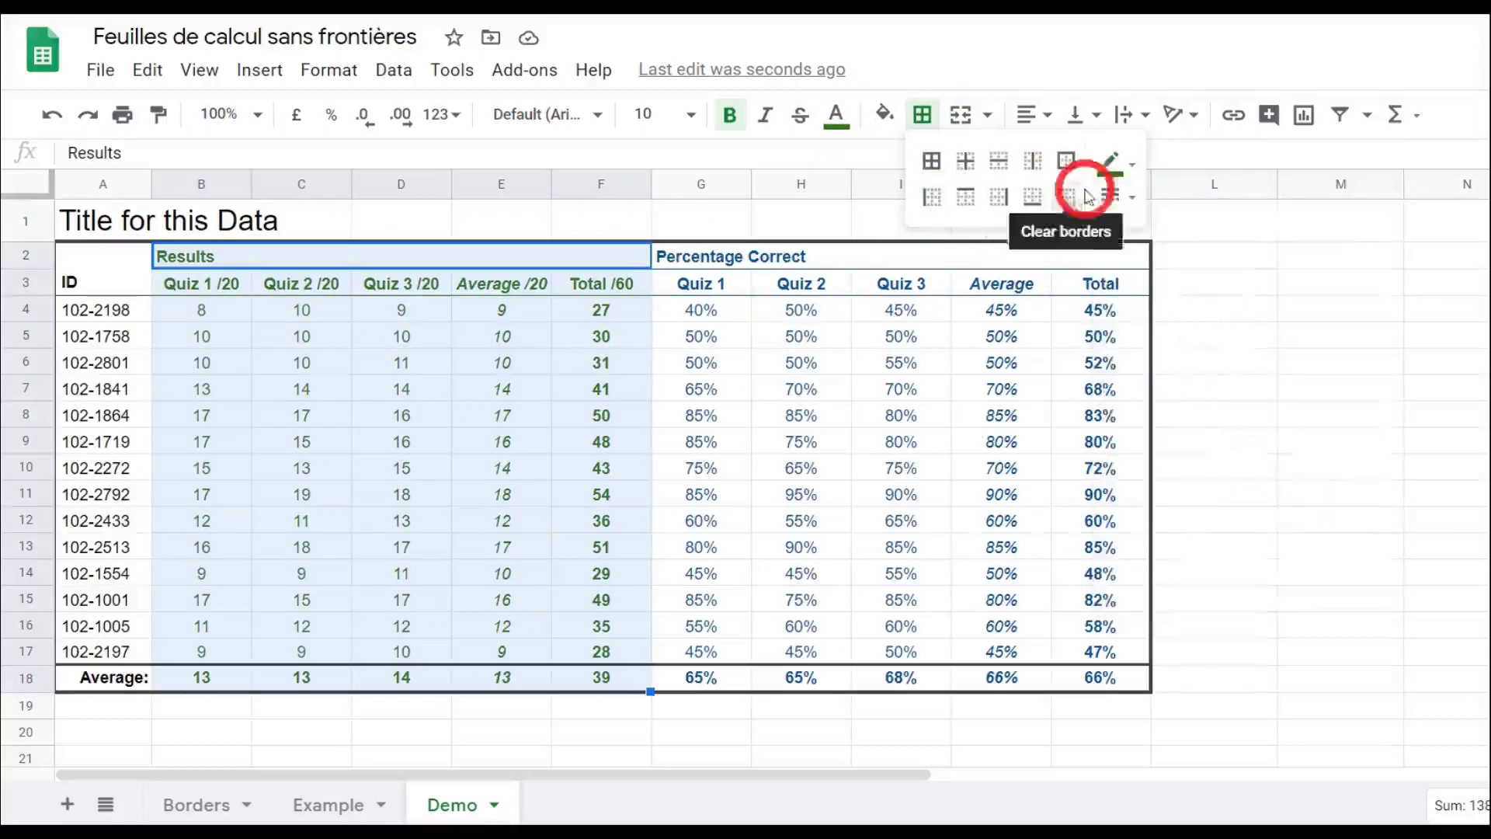
click(1111, 194)
click(1170, 262)
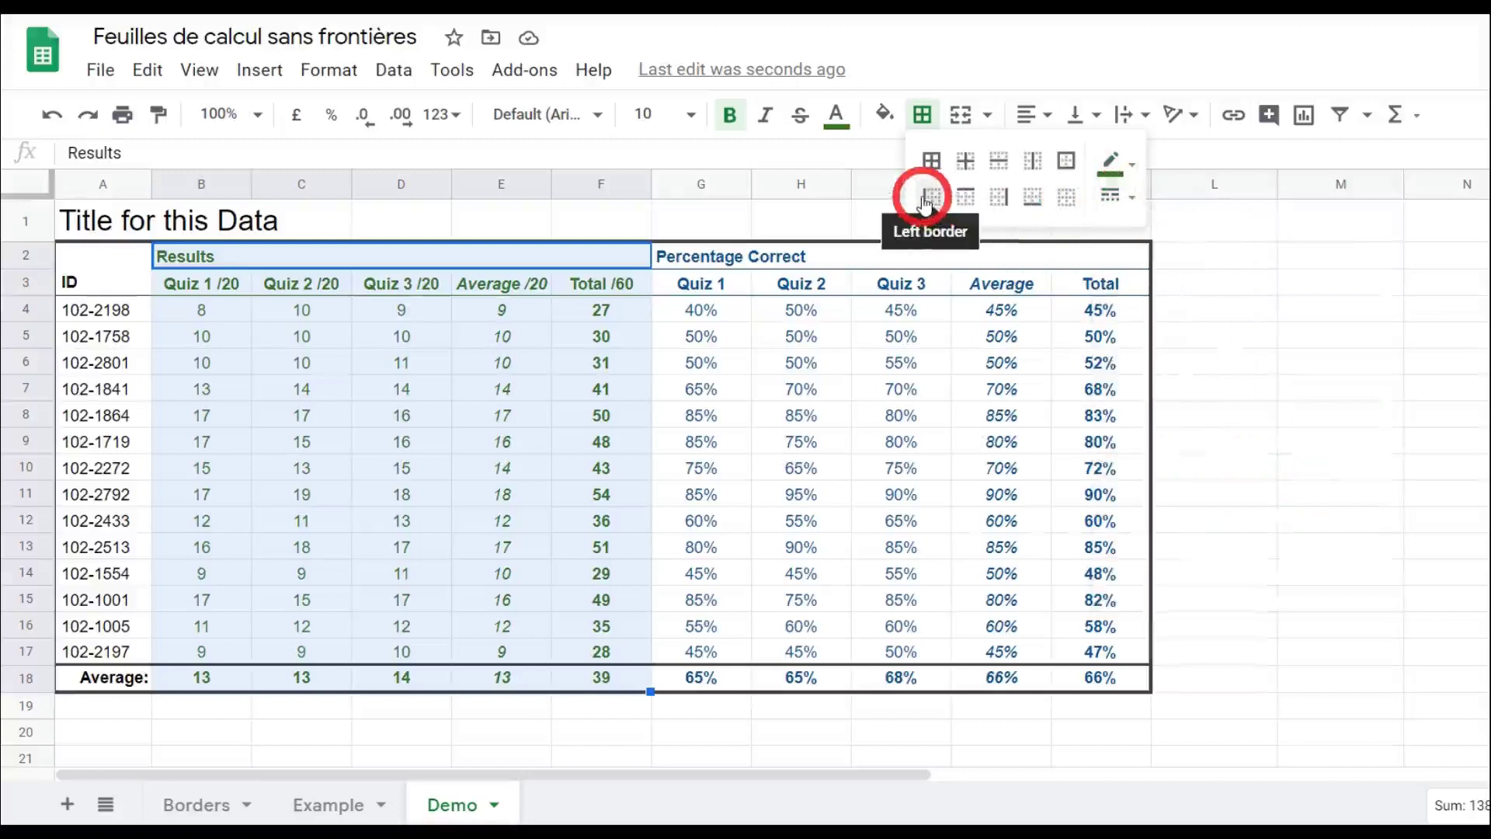
click(924, 204)
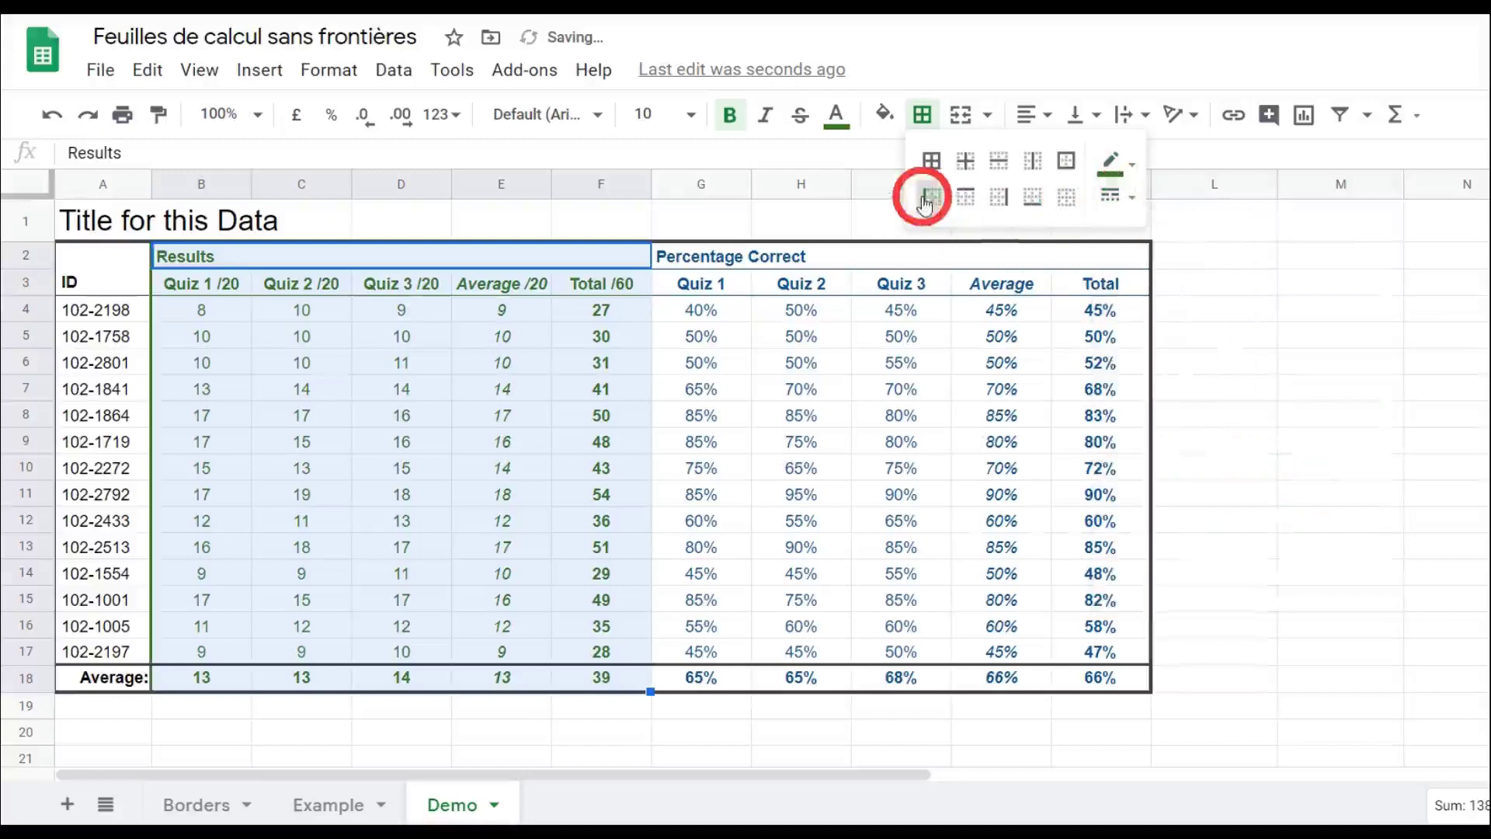
click(485, 448)
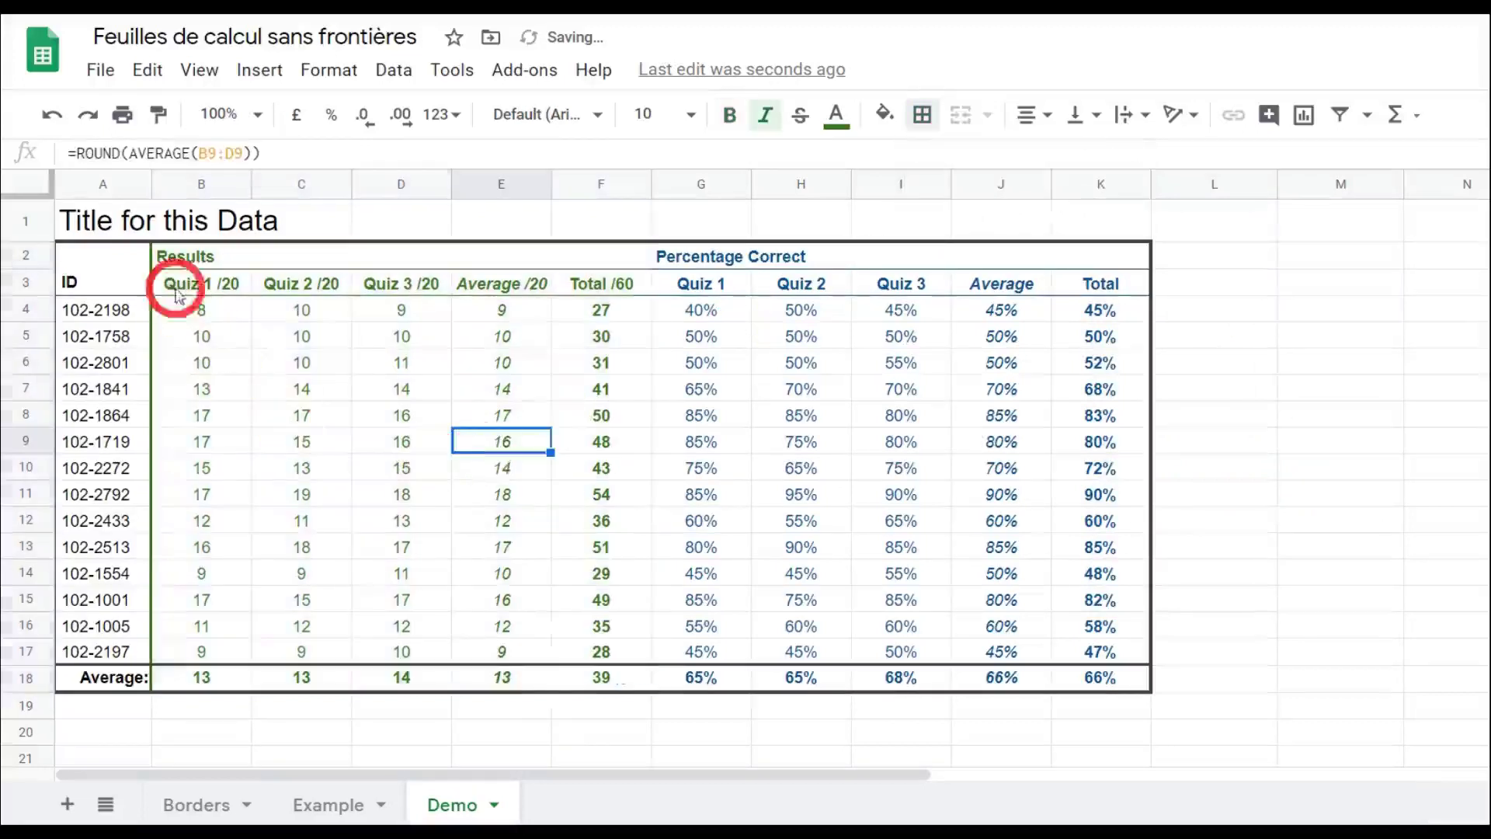
Add a medium-thickness dark blue left border to the whole Percentage Correct section G2:K18.
click(703, 255)
shift+click(730, 682)
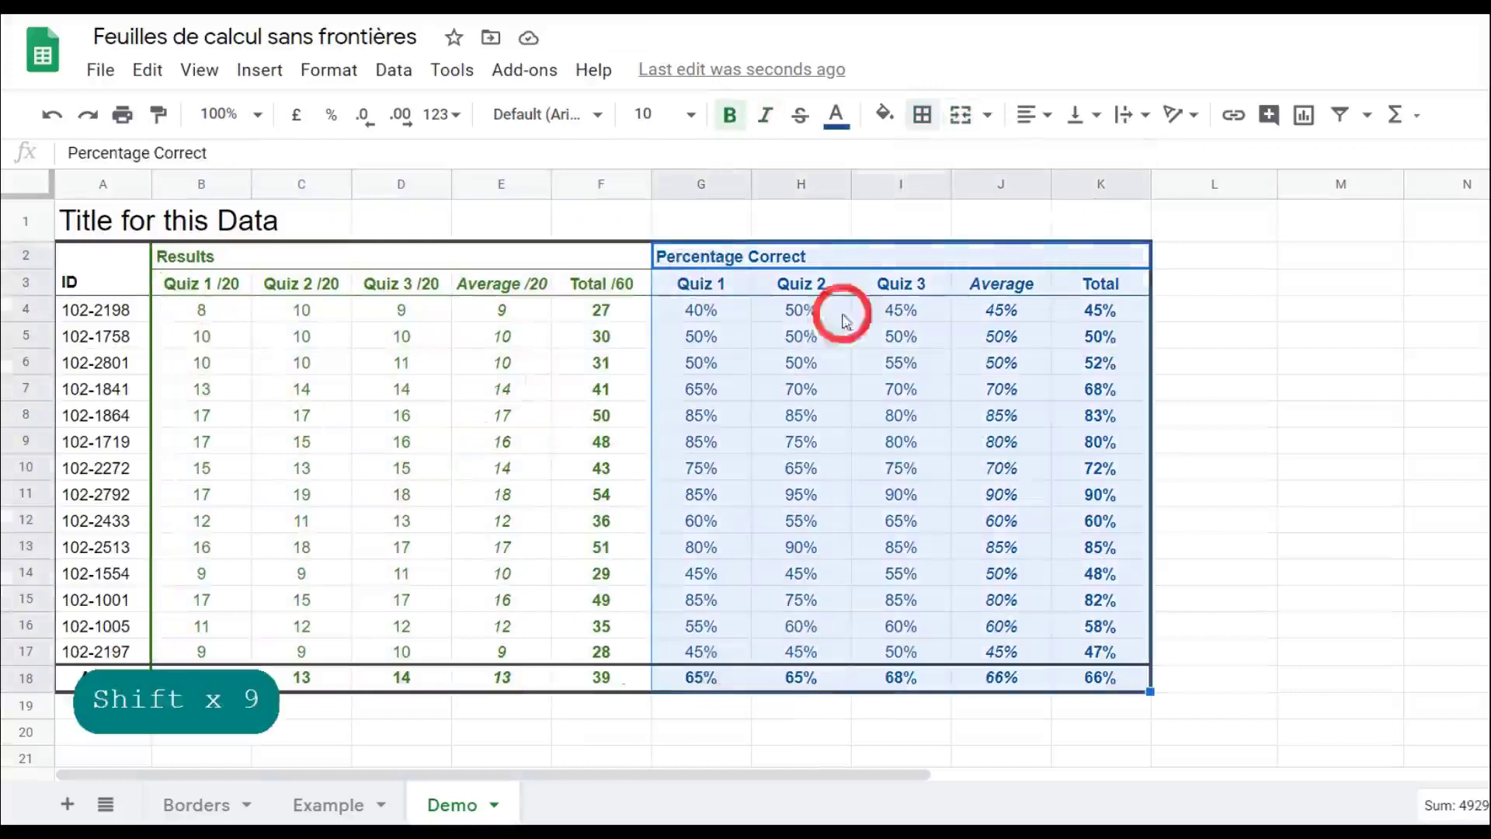
click(922, 114)
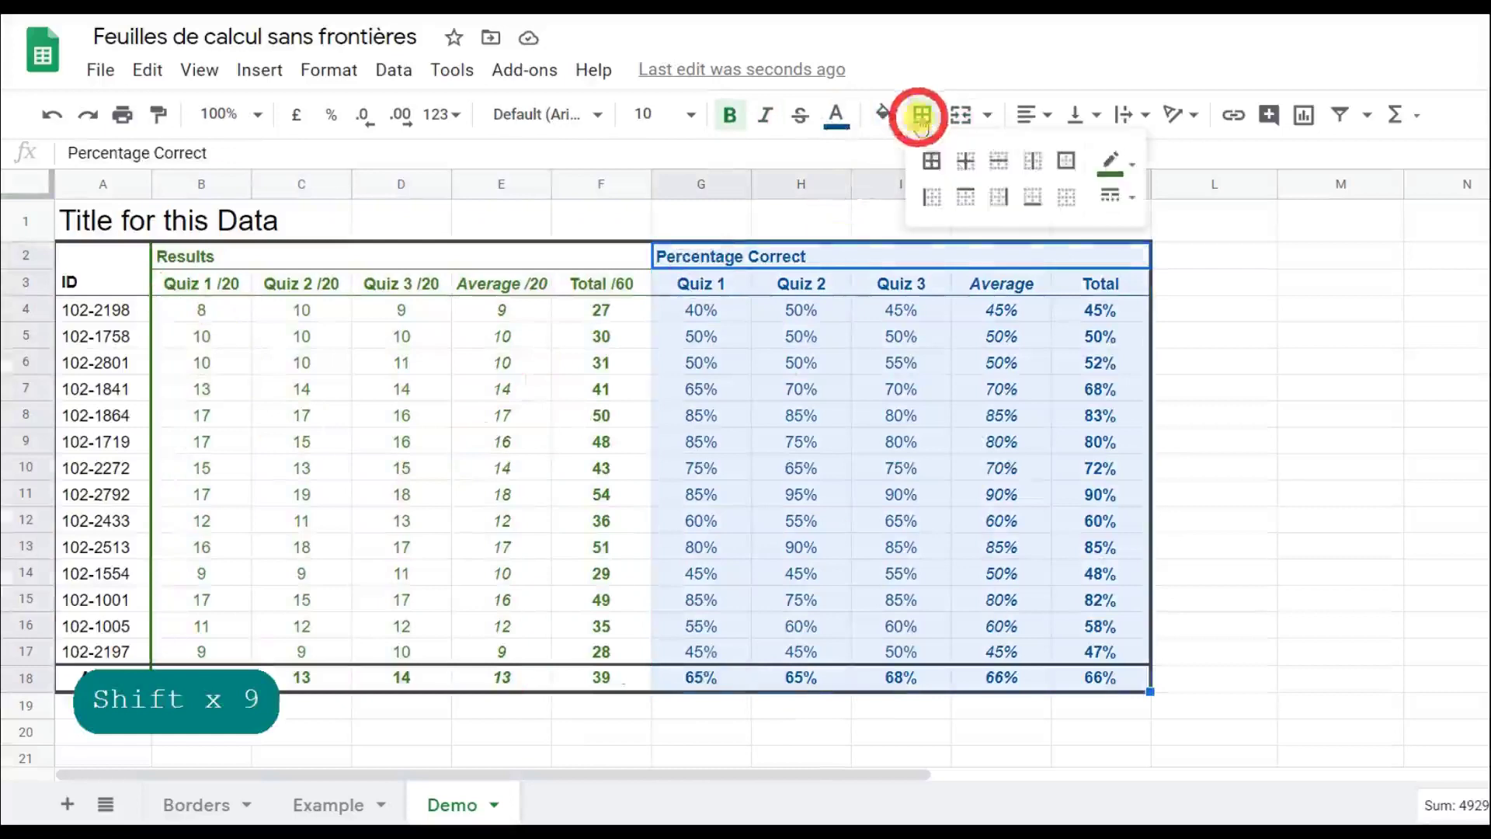
click(1127, 165)
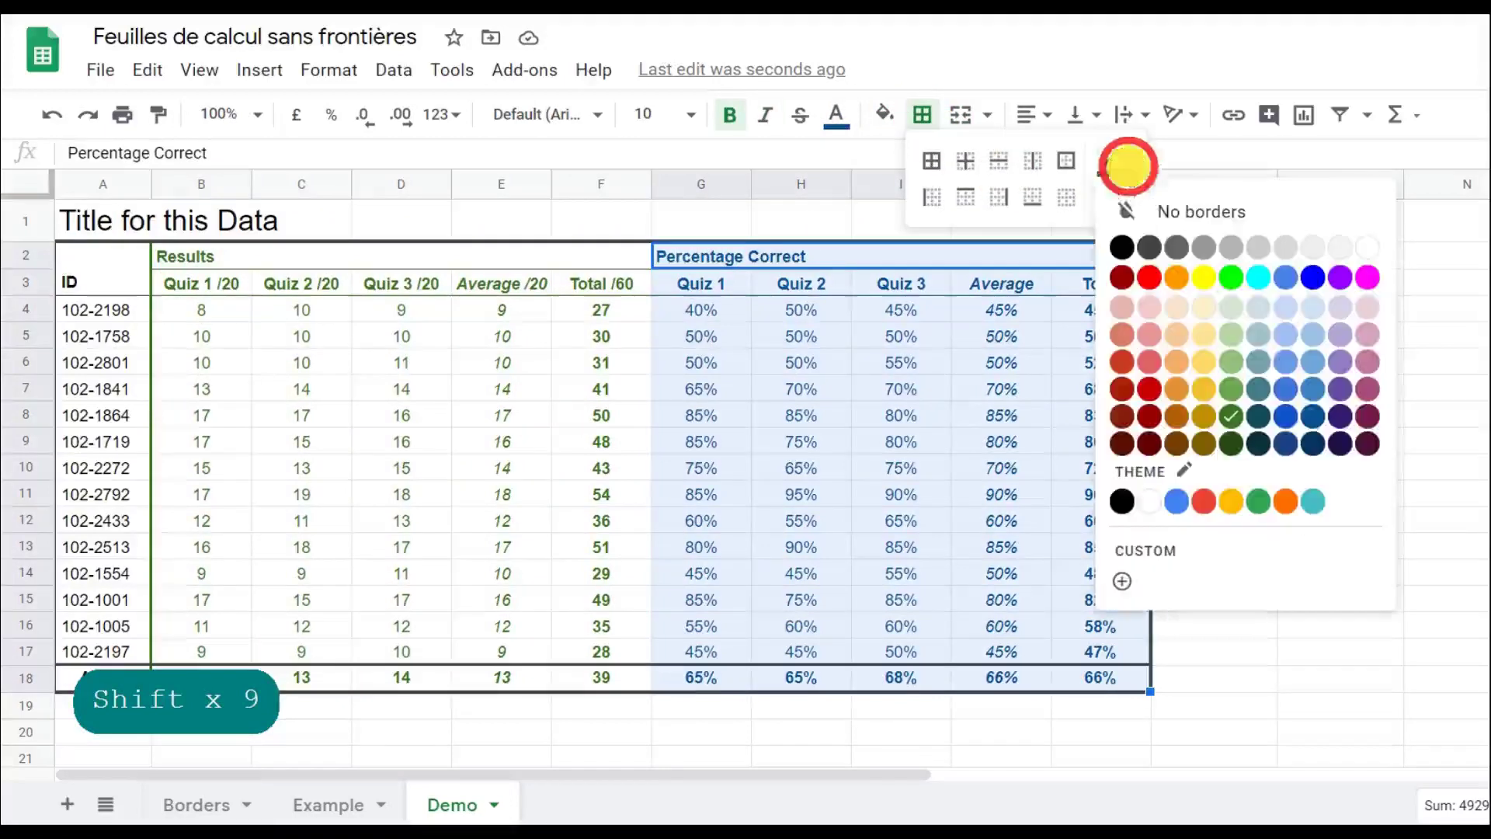
click(1314, 420)
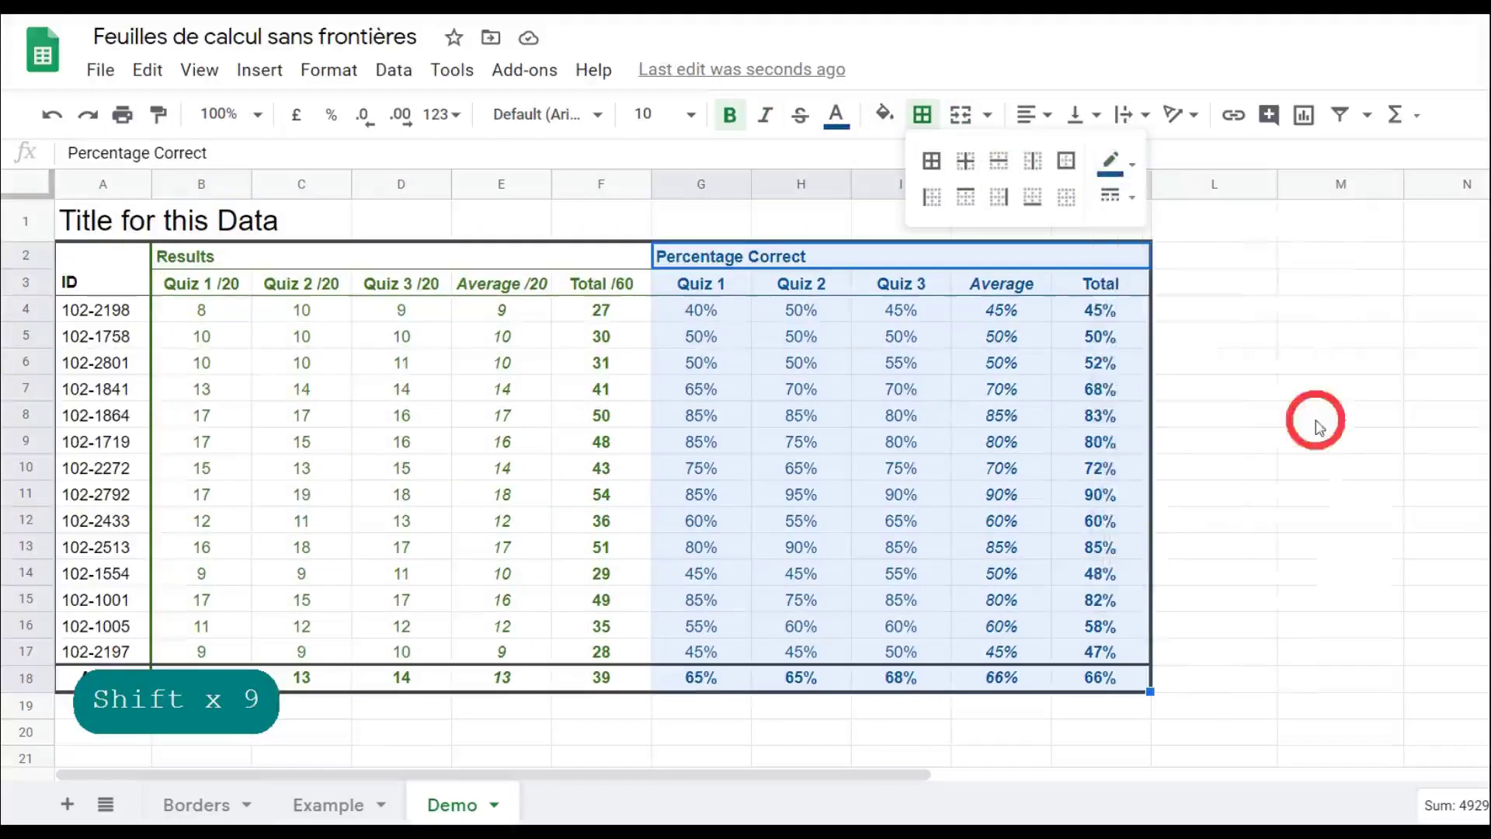
click(932, 199)
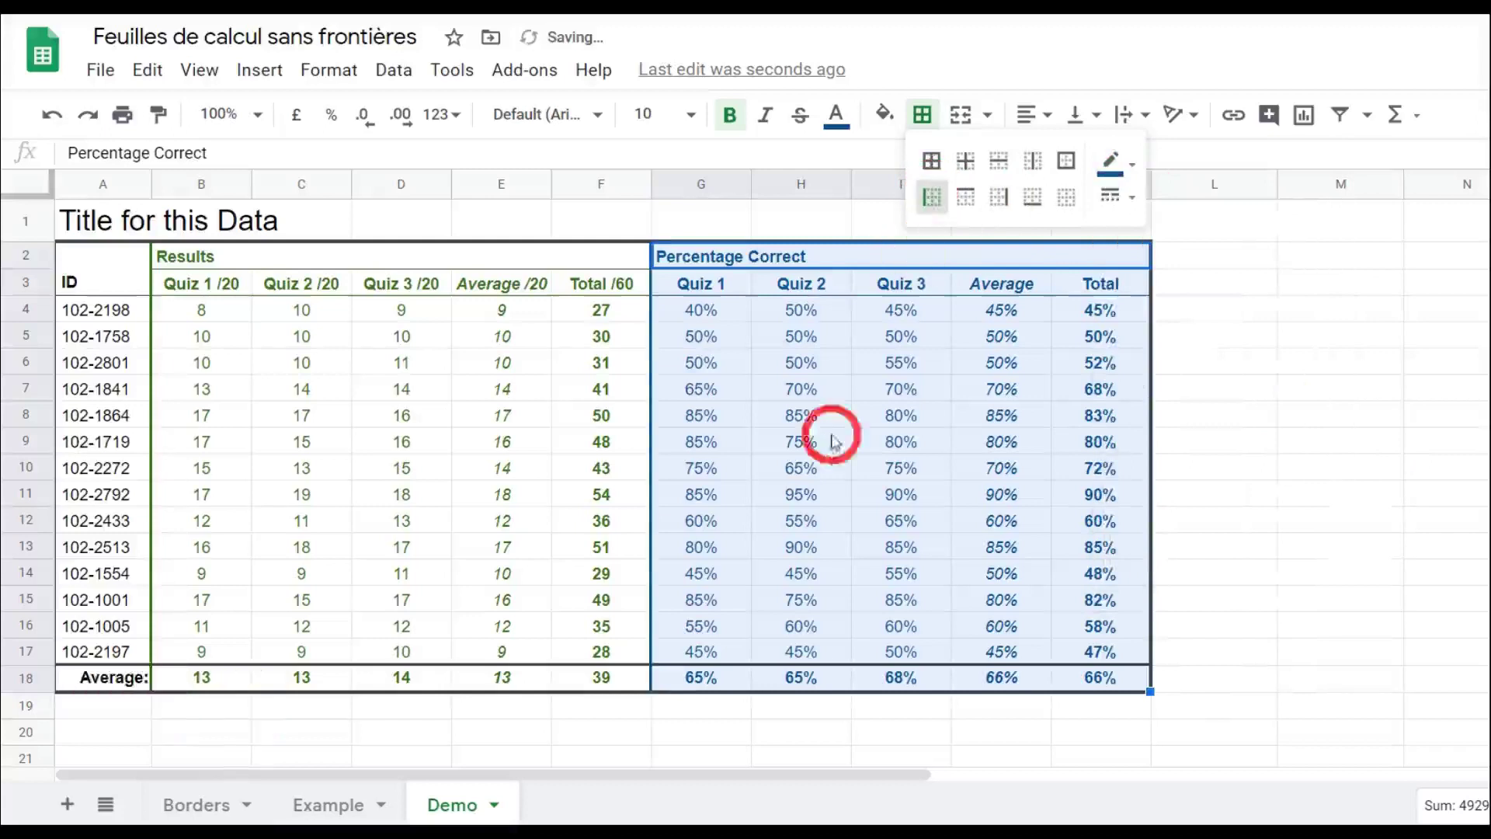
click(401, 547)
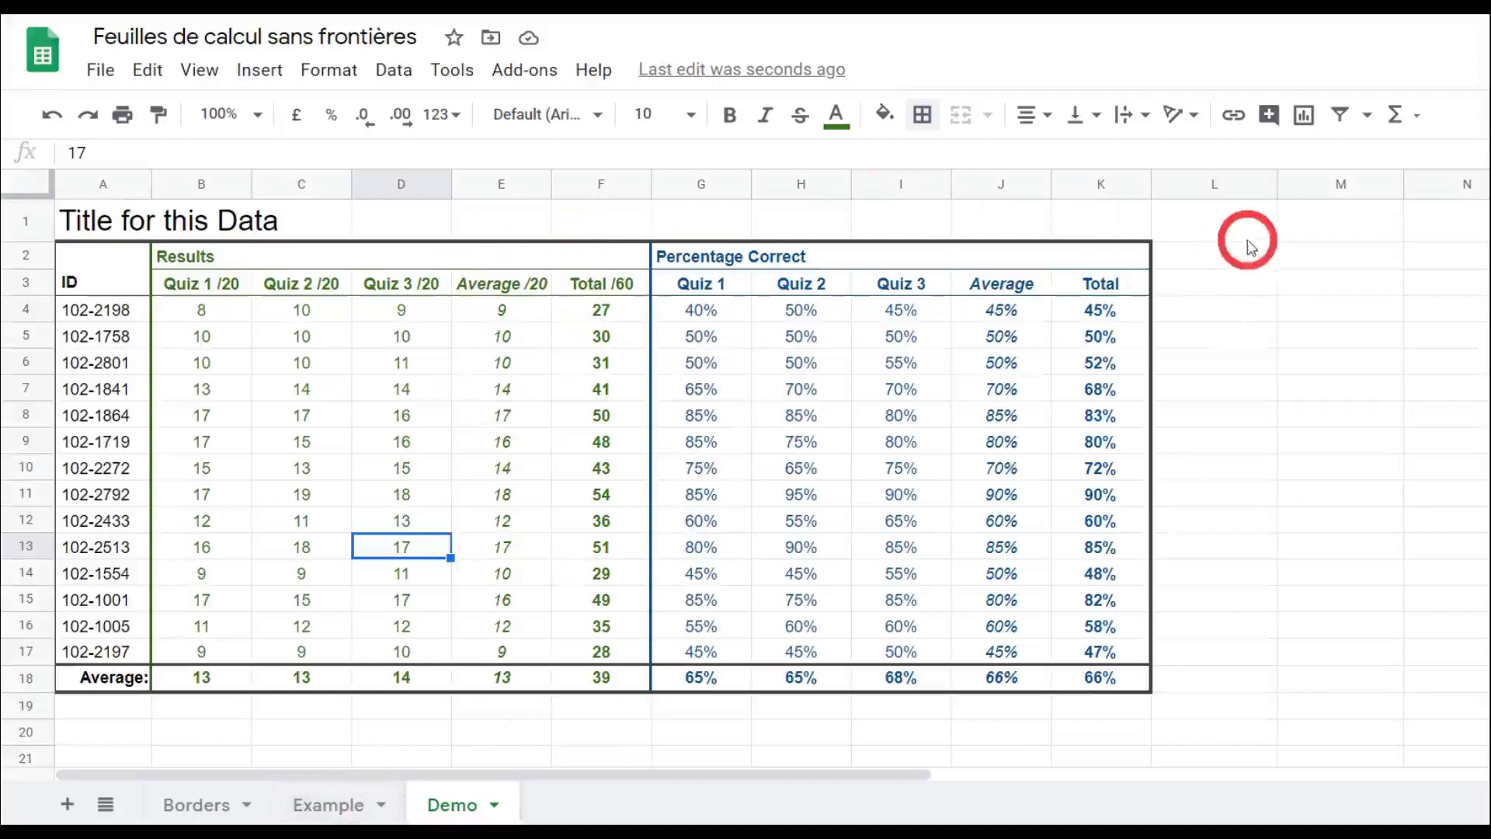
Hide the gridlines on the Demo sheet.
click(200, 72)
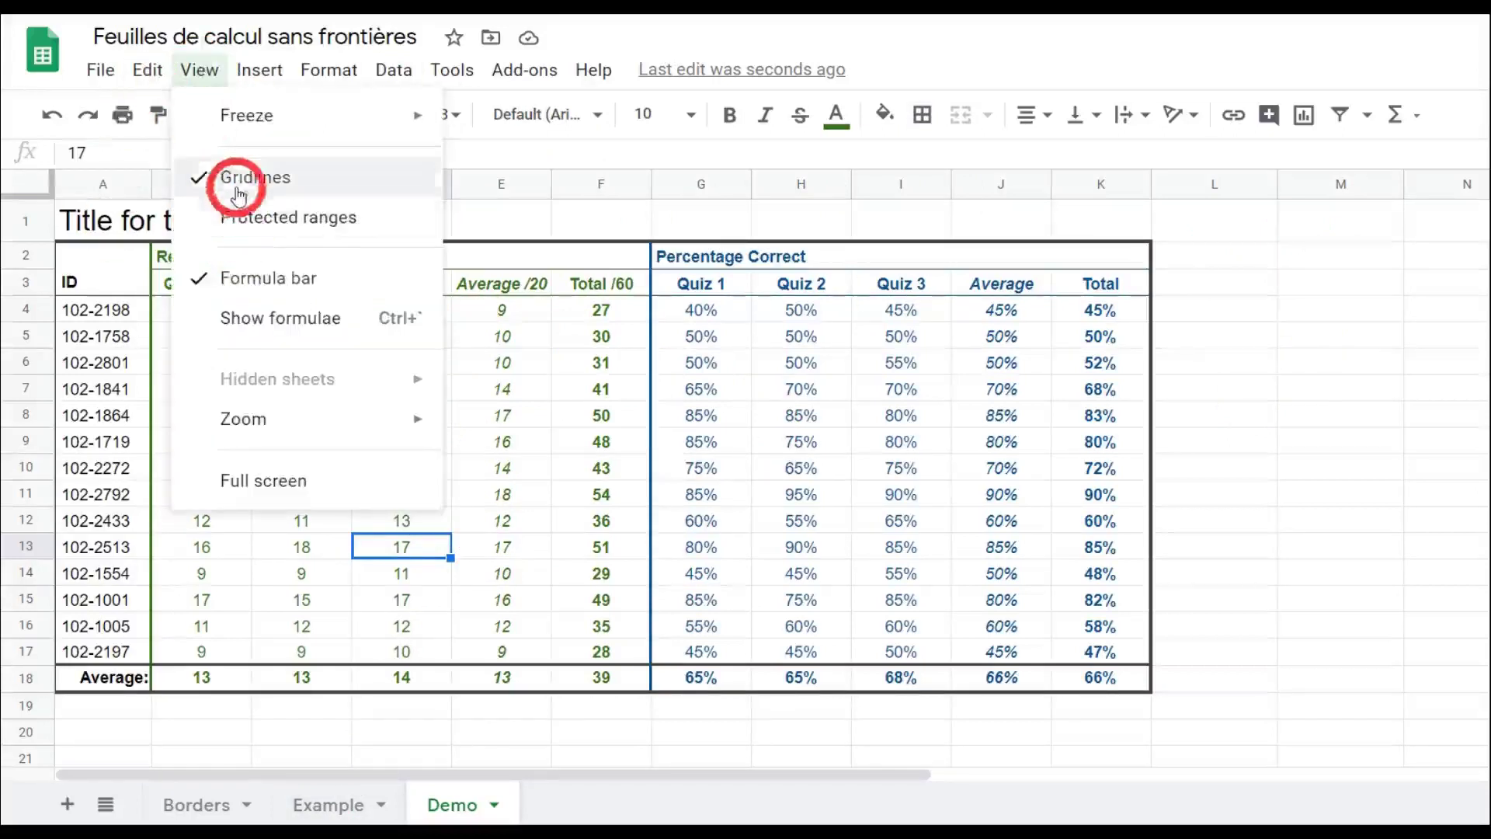
click(209, 180)
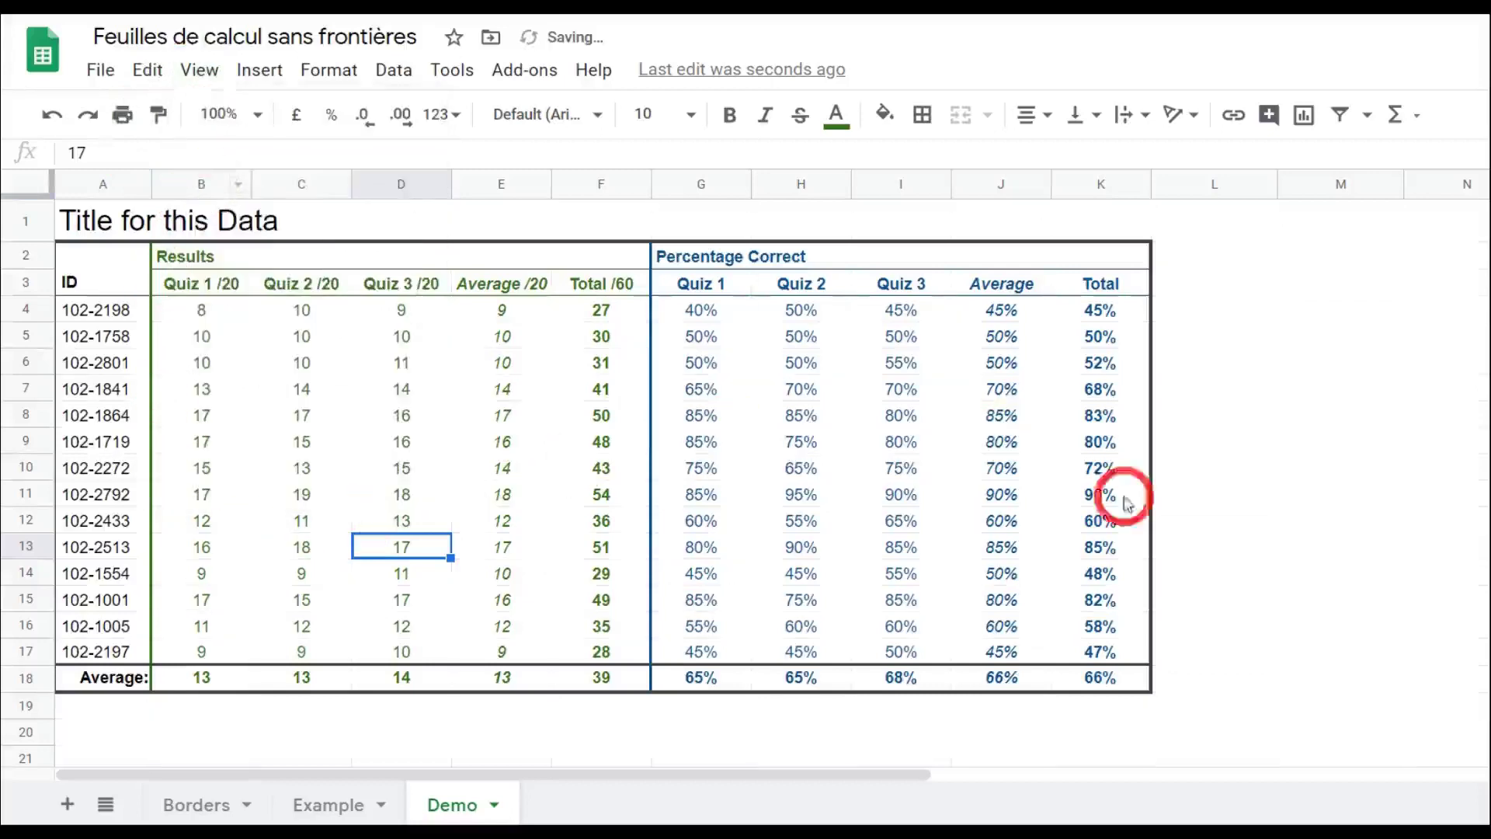
Following the Example sheet, add a thin dark green inner vertical border between the Results Average and Total columns E3:F18 on the Demo sheet.
click(1263, 478)
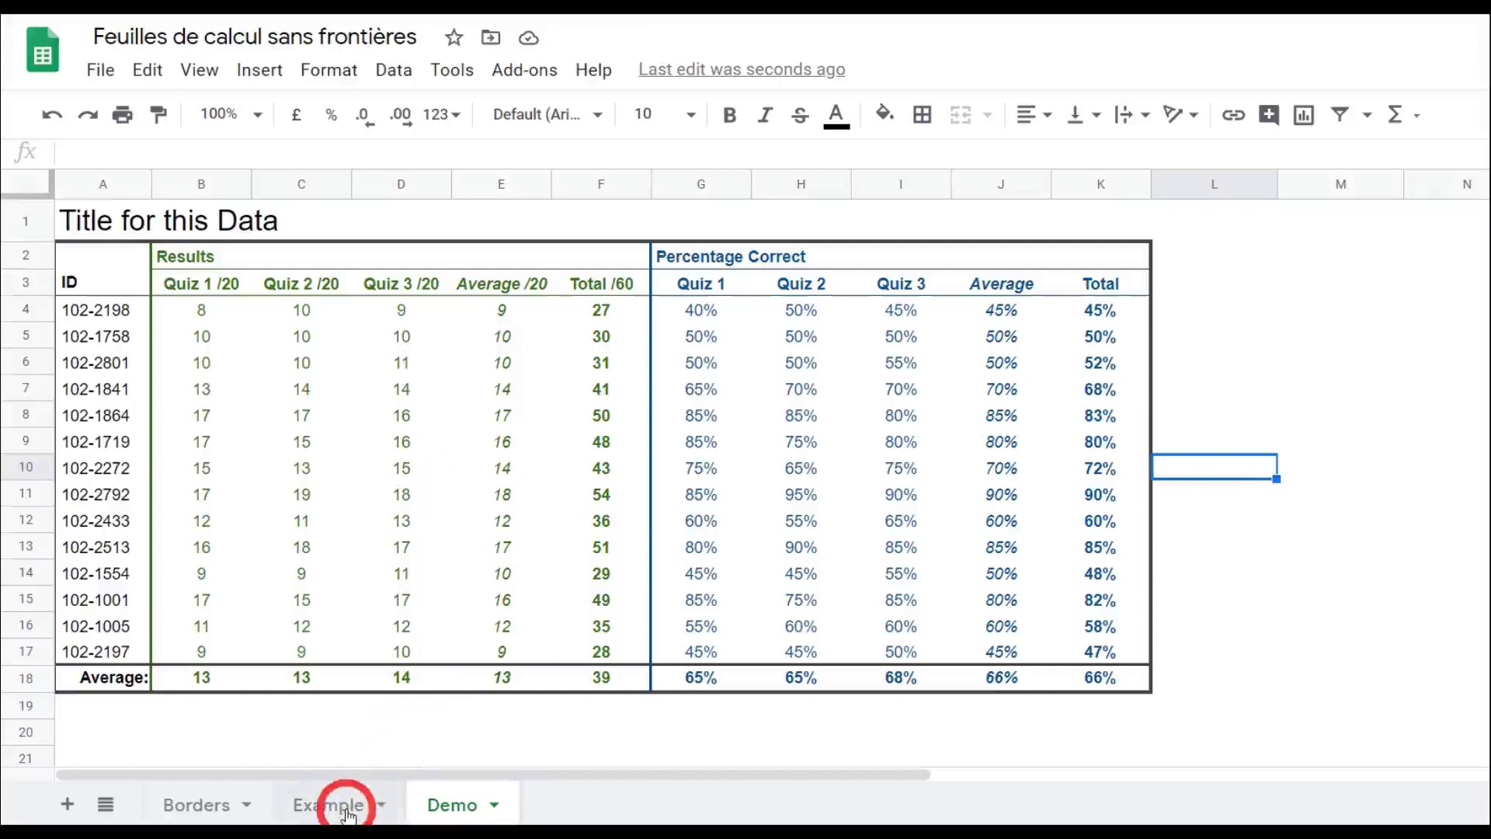
click(348, 812)
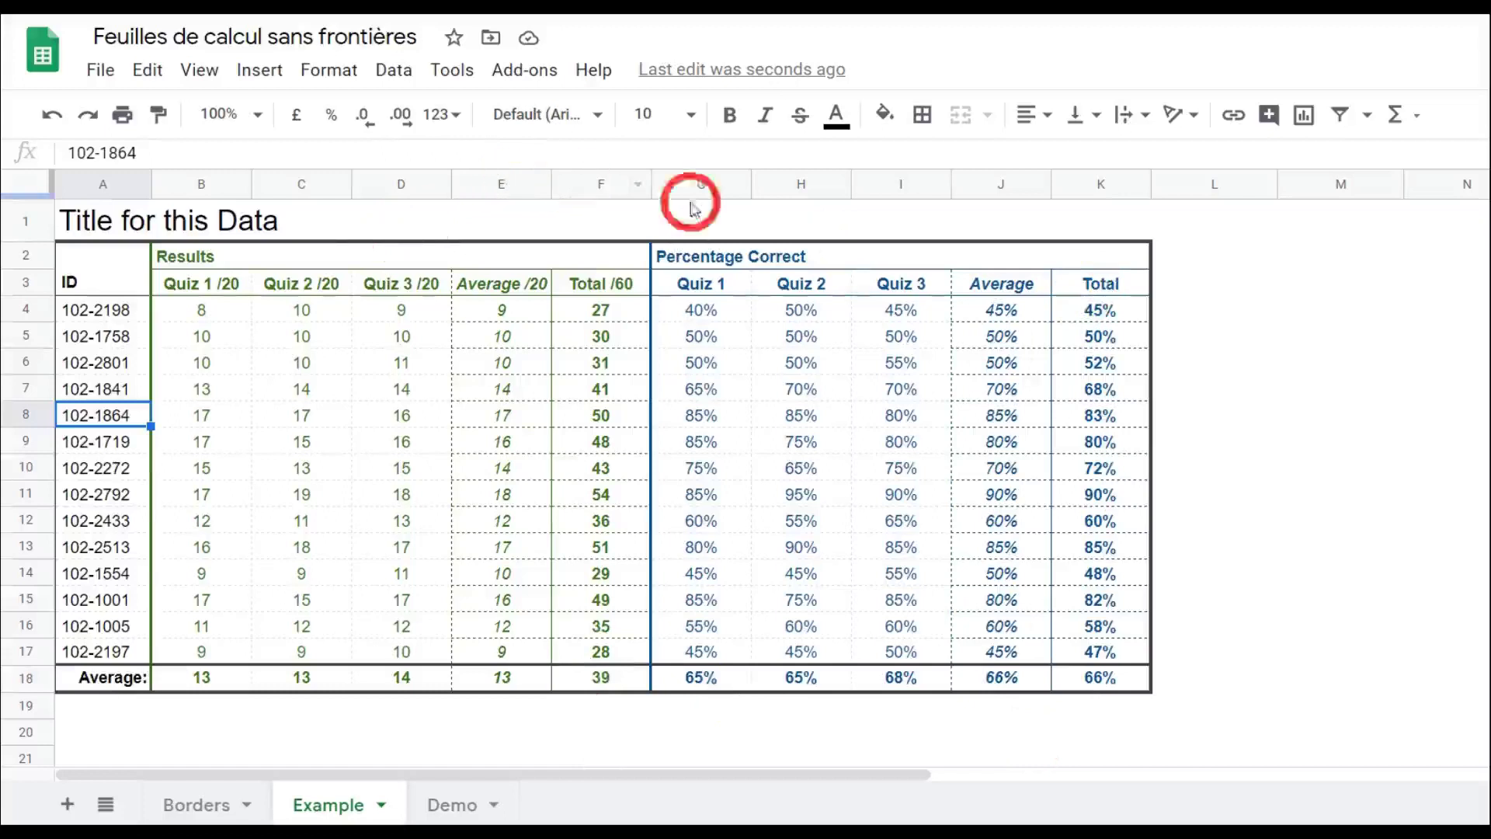
click(457, 806)
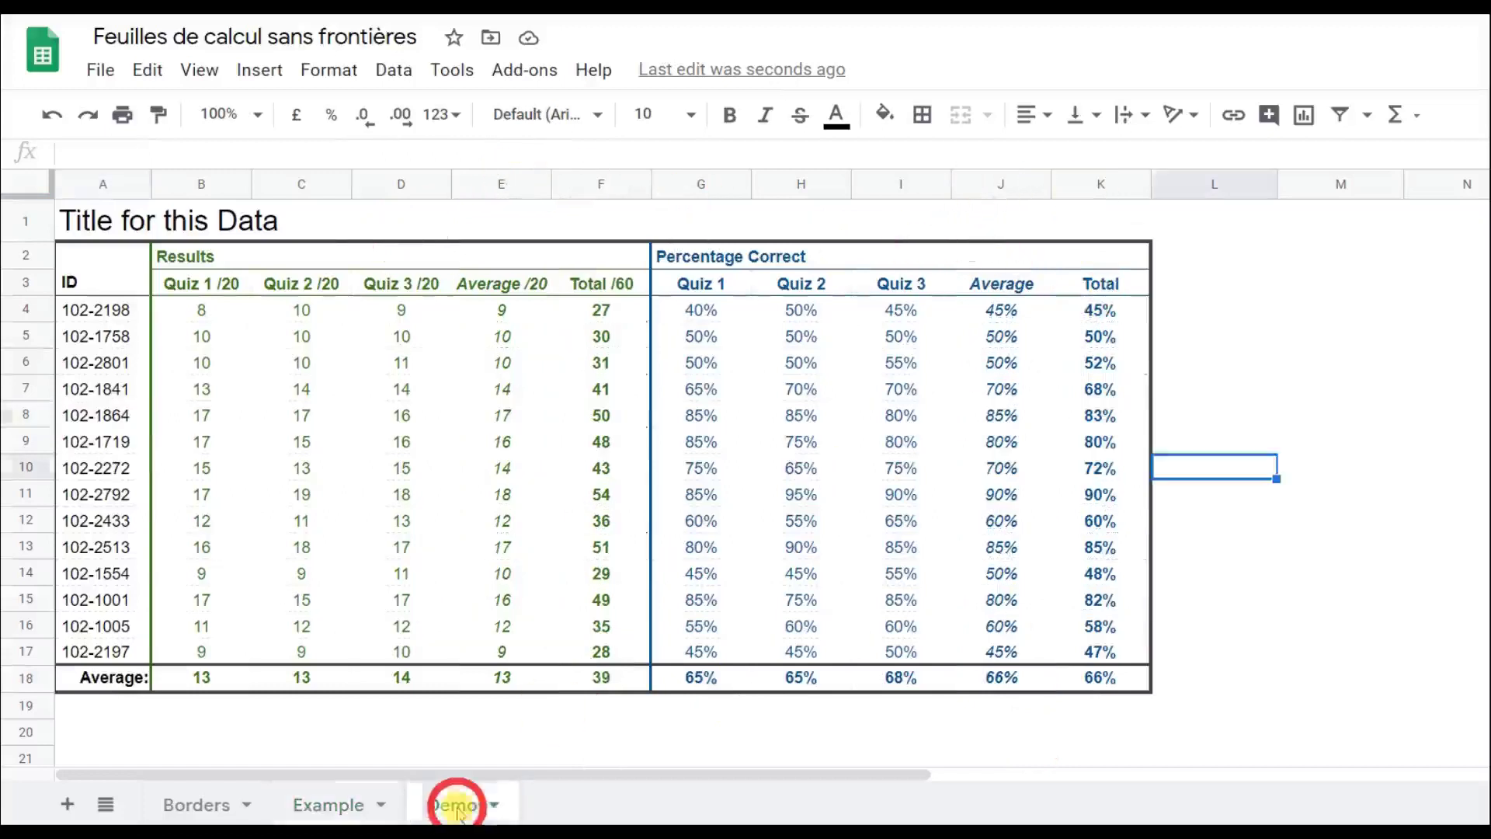
click(512, 289)
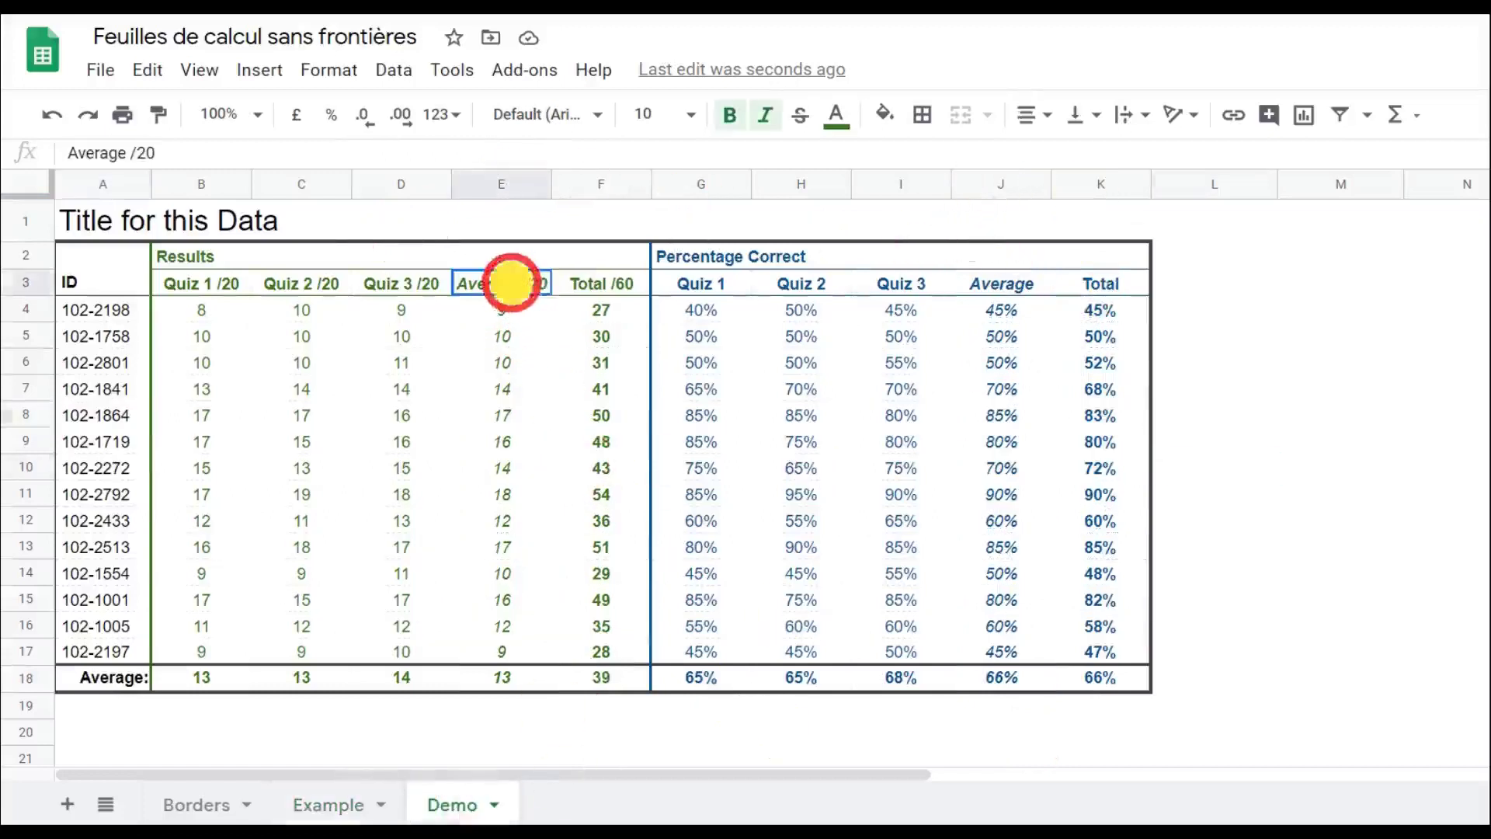
shift+click(614, 684)
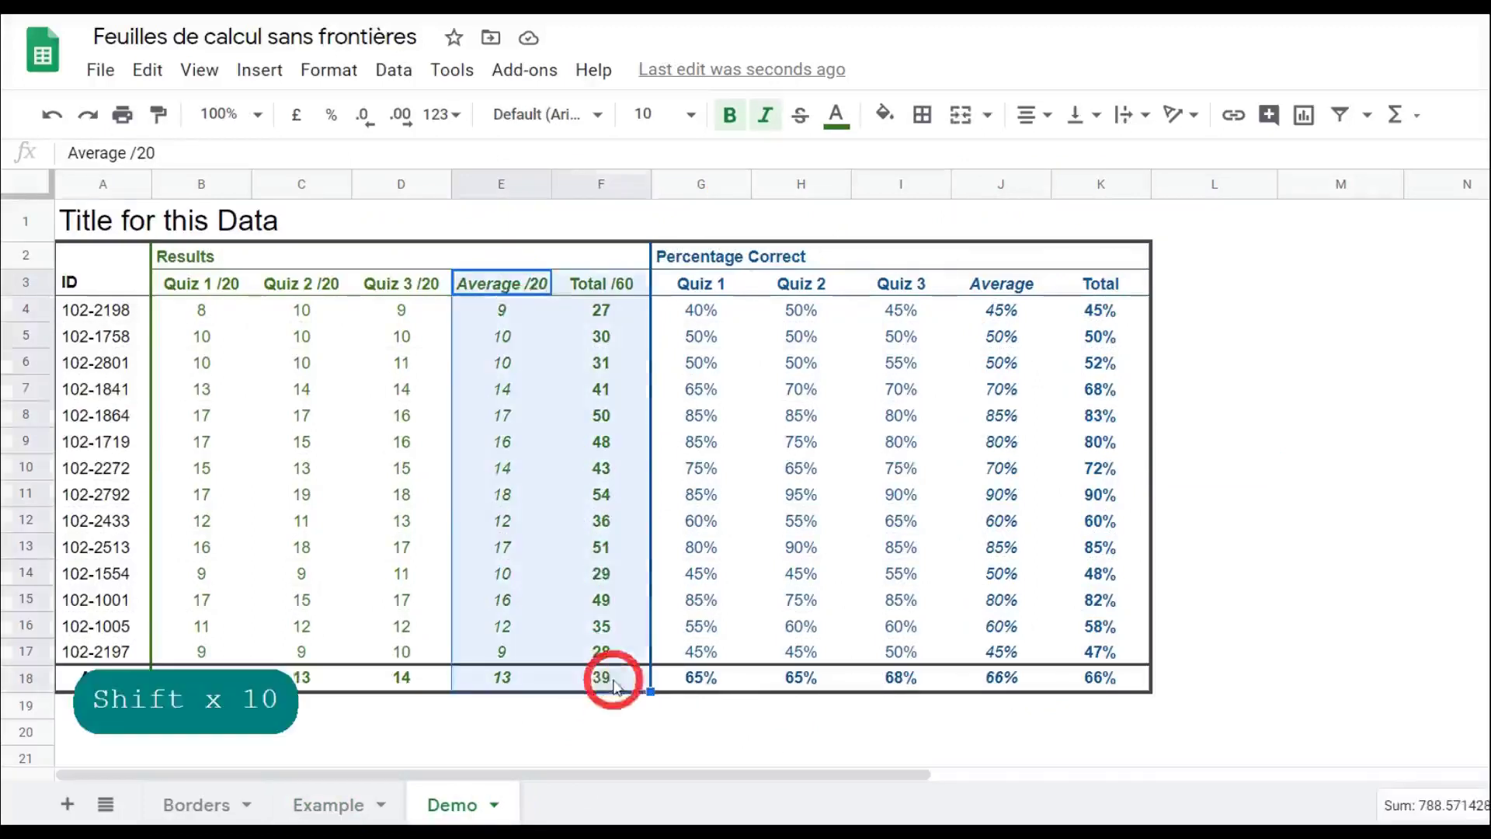
click(924, 117)
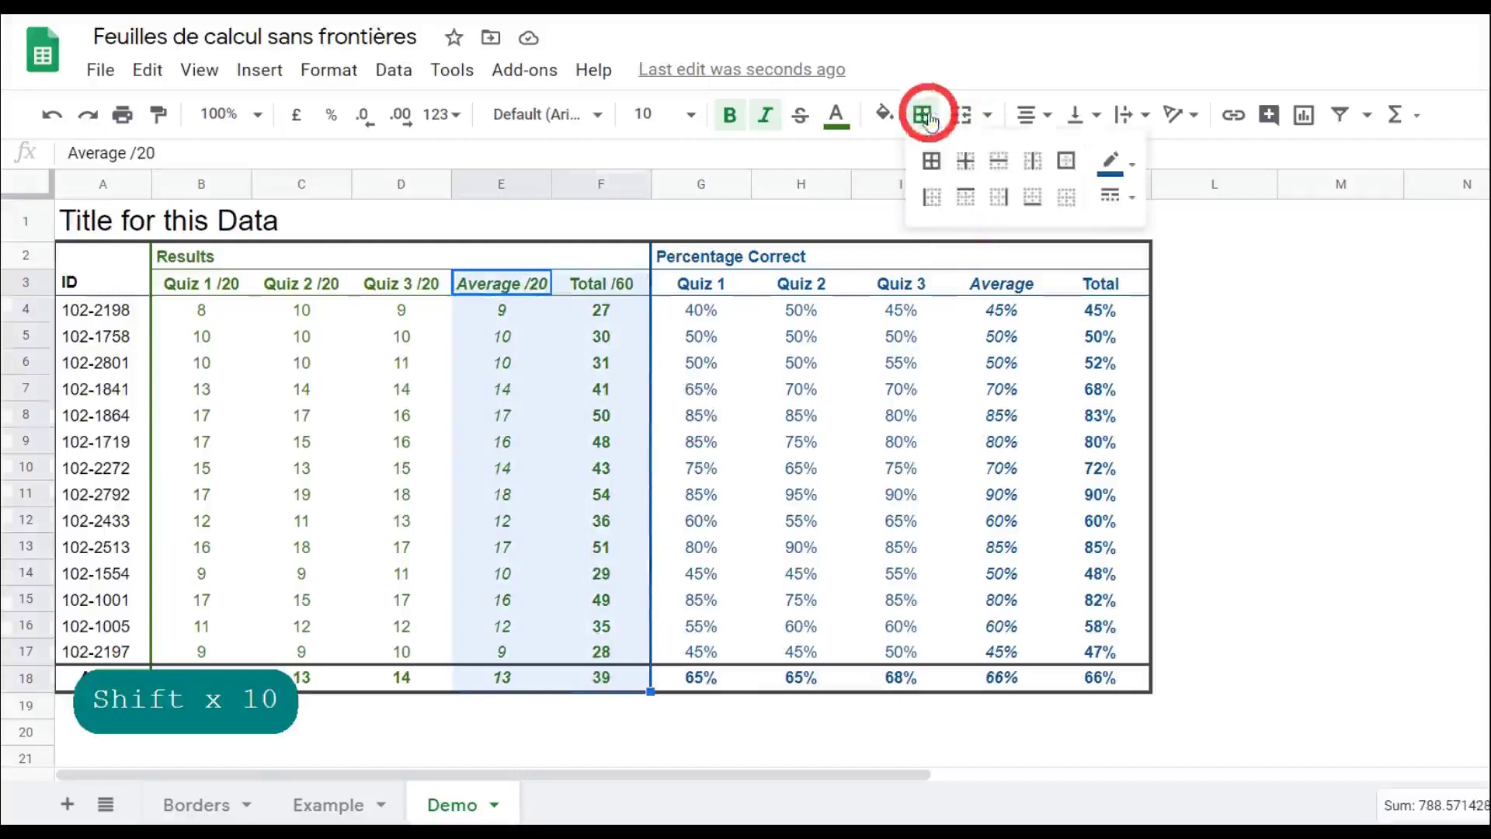
click(1136, 166)
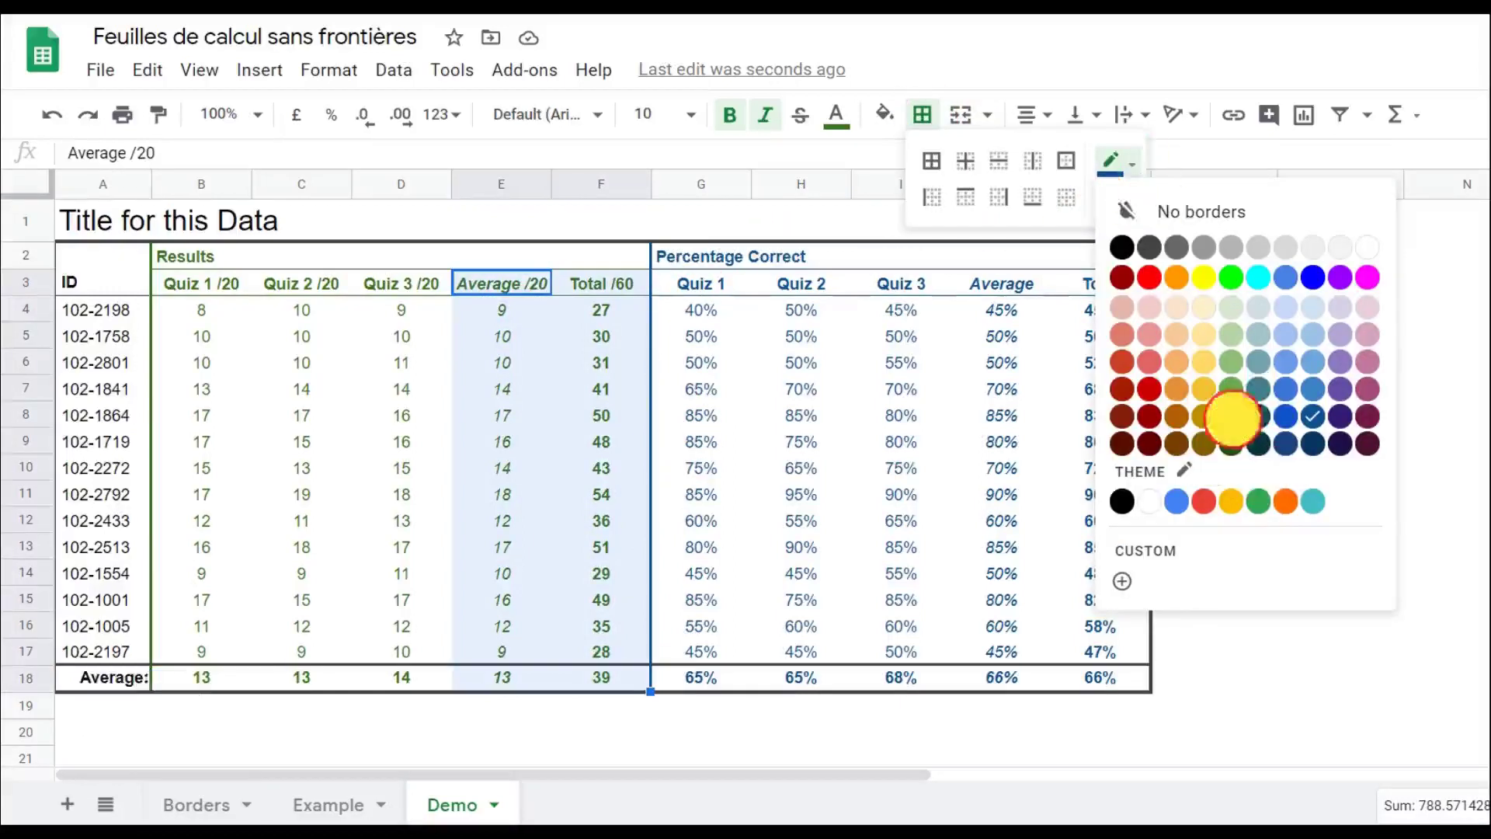
click(1232, 418)
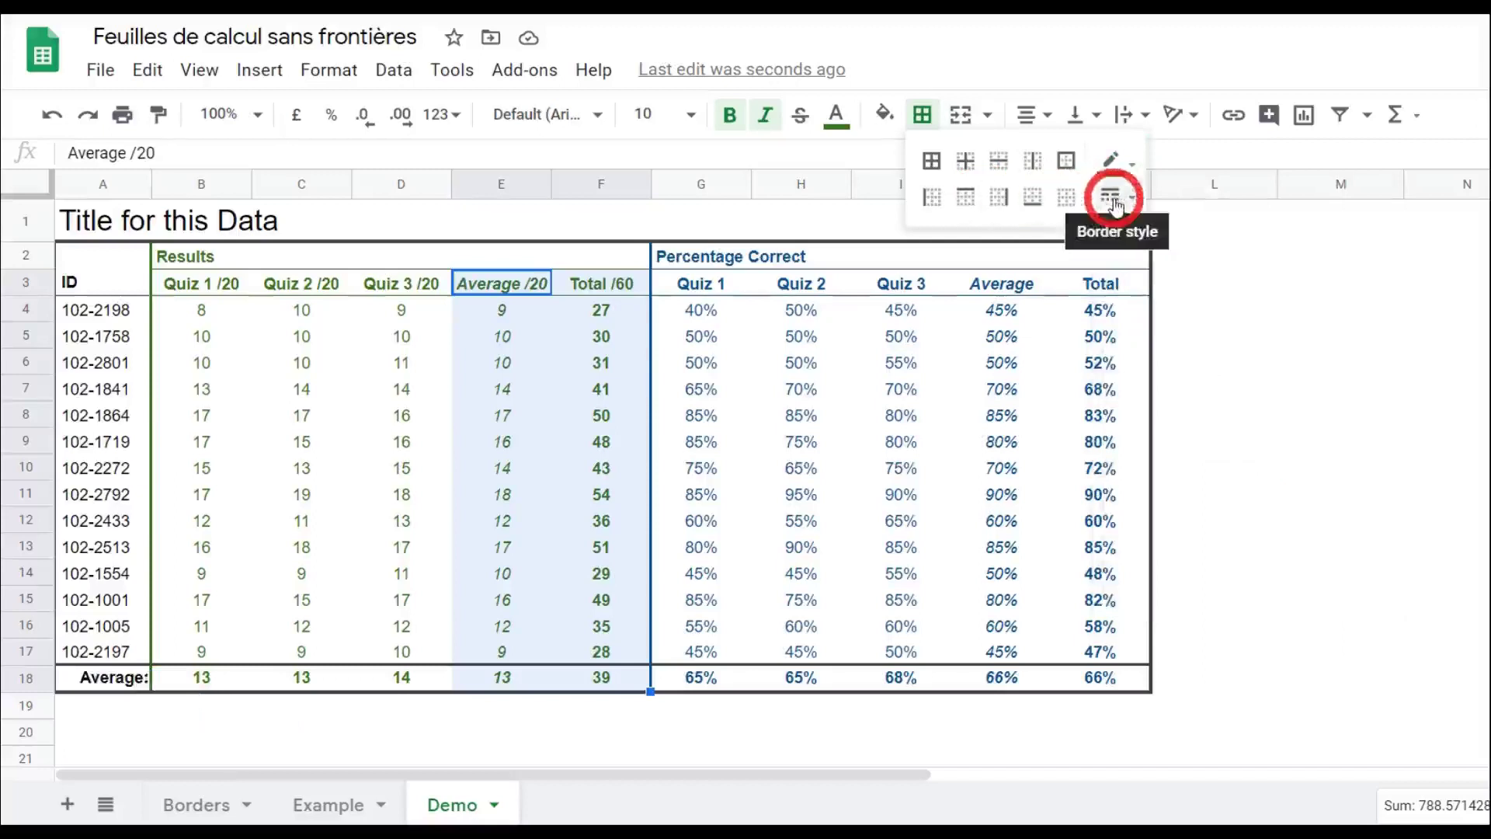
click(1116, 200)
click(1161, 233)
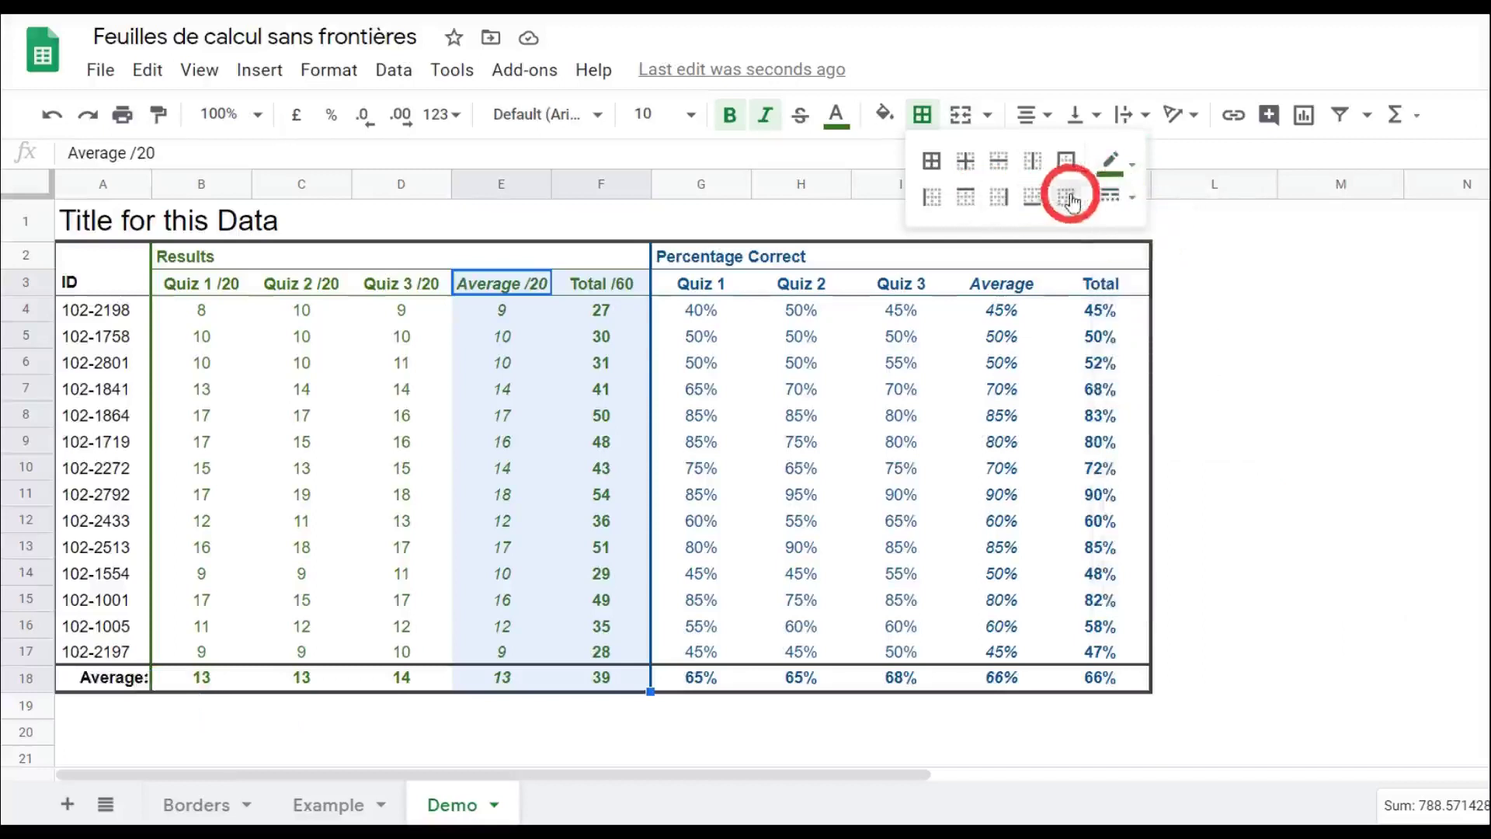
click(1035, 166)
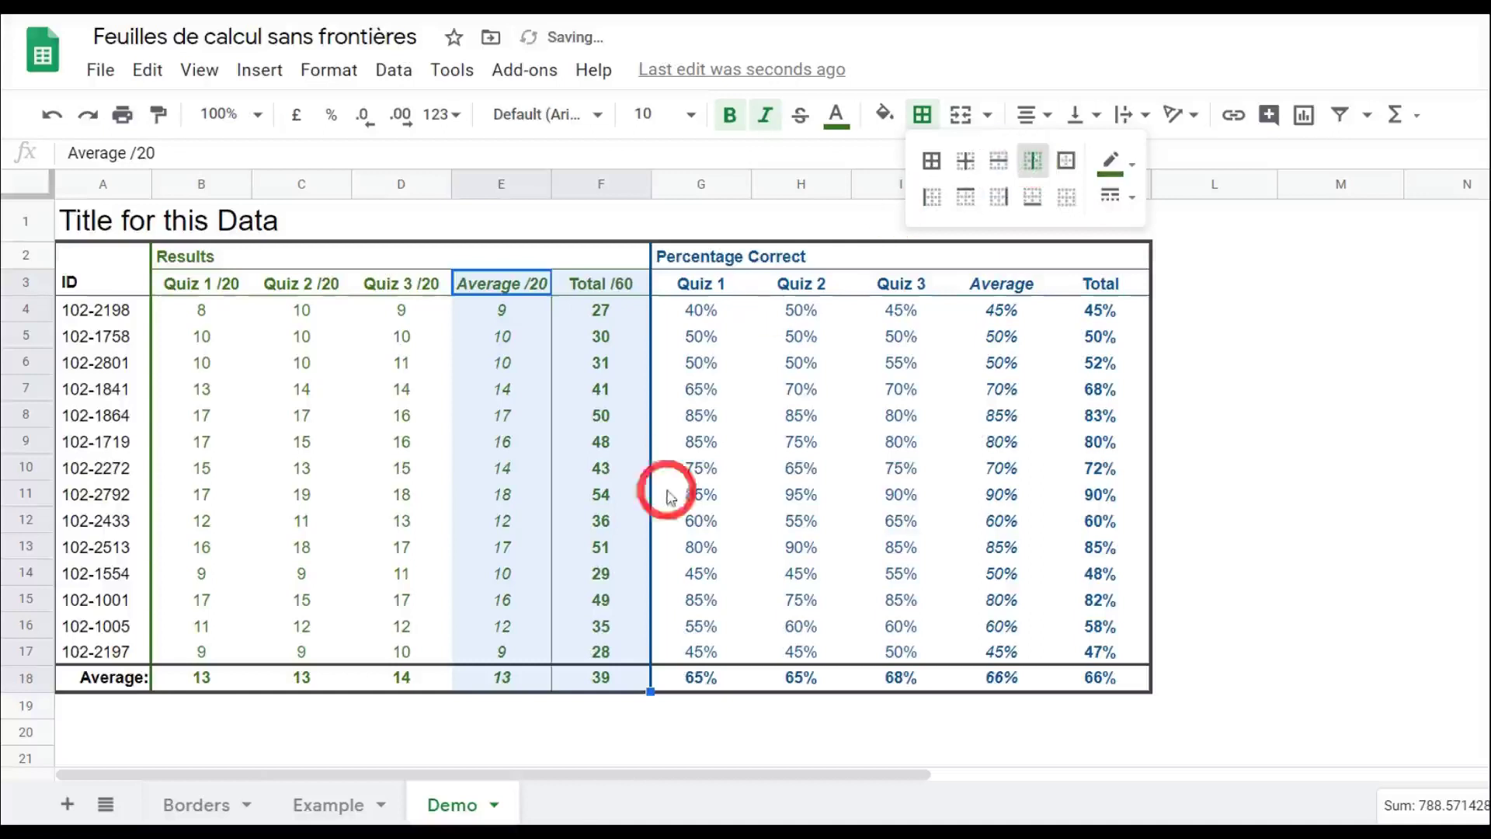
Add a dashed dark green left border to the Results Average and Total columns E3:F18, matching the Example sheet.
click(342, 813)
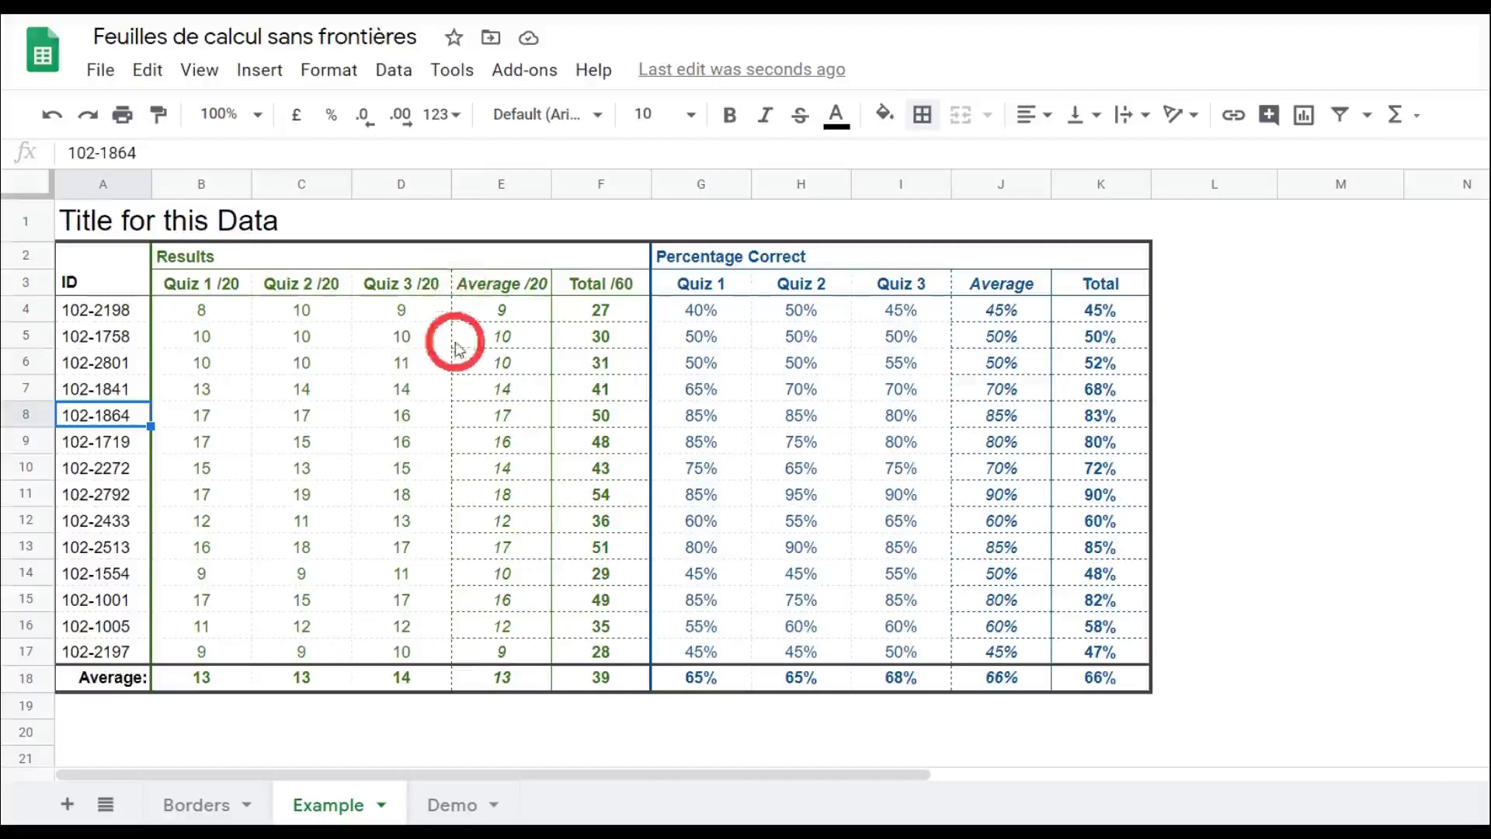
click(459, 811)
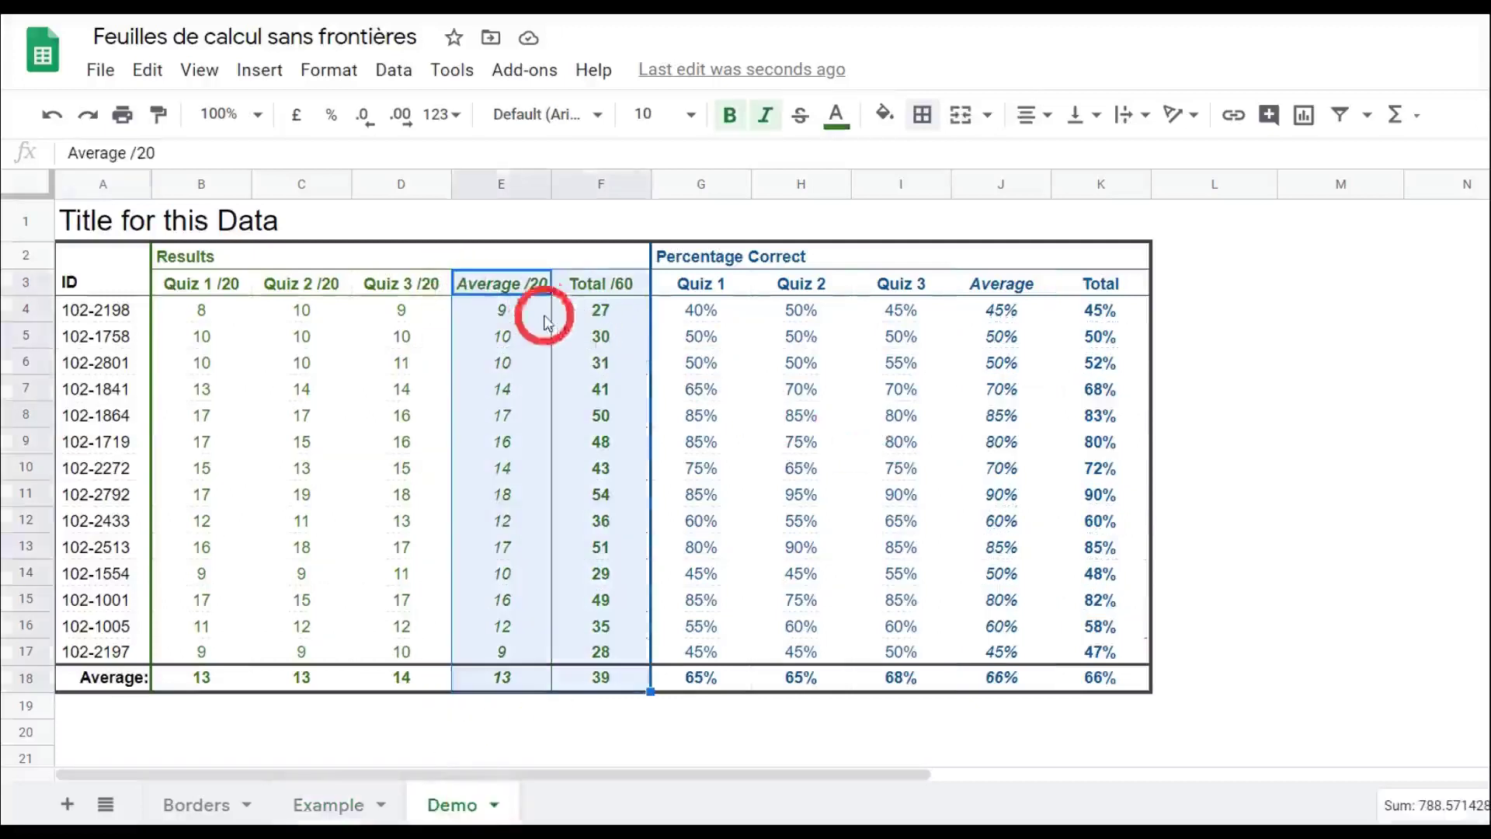
click(920, 115)
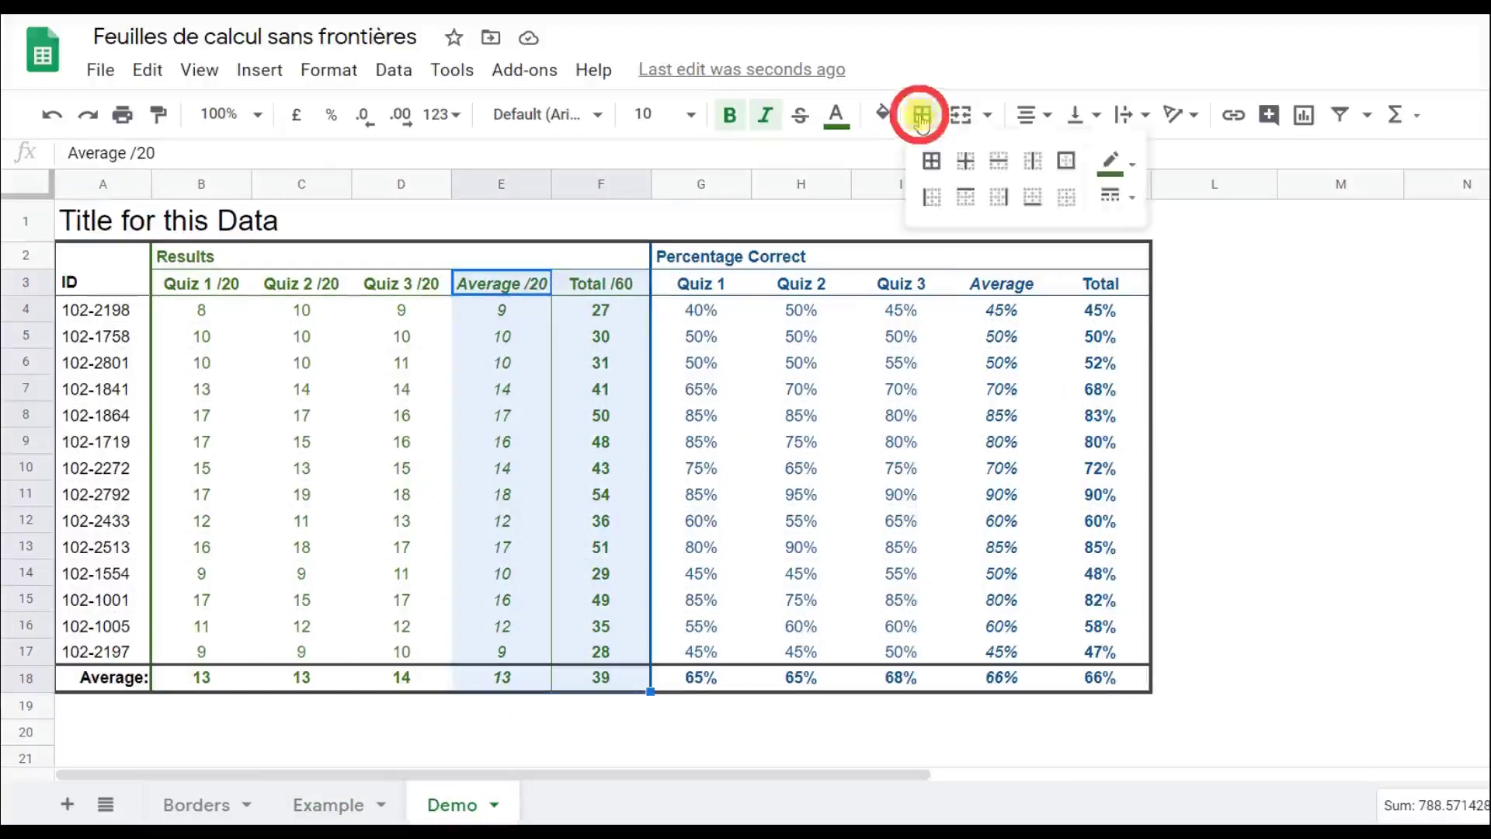
click(1129, 195)
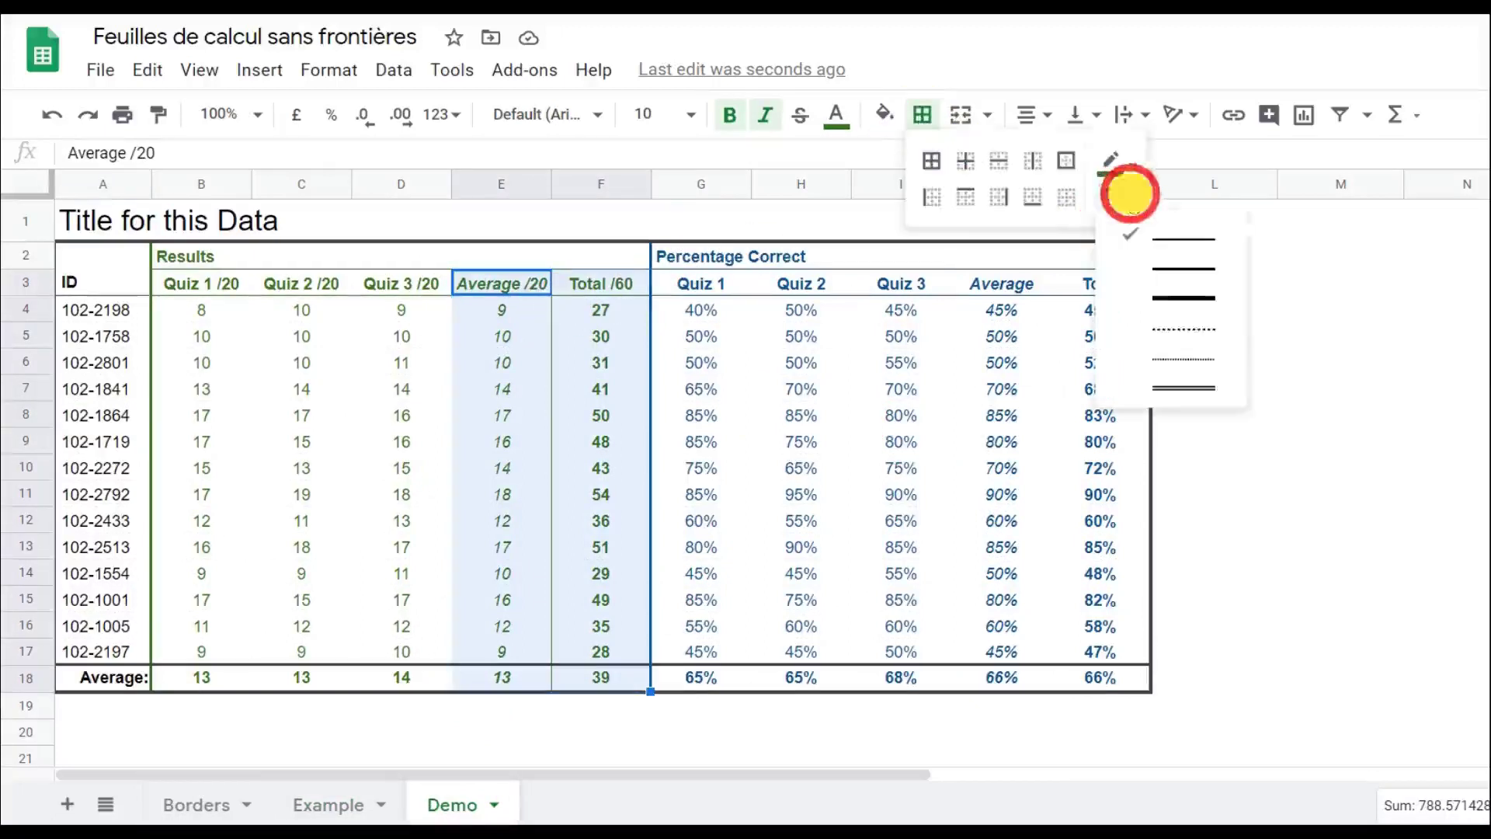
click(1172, 327)
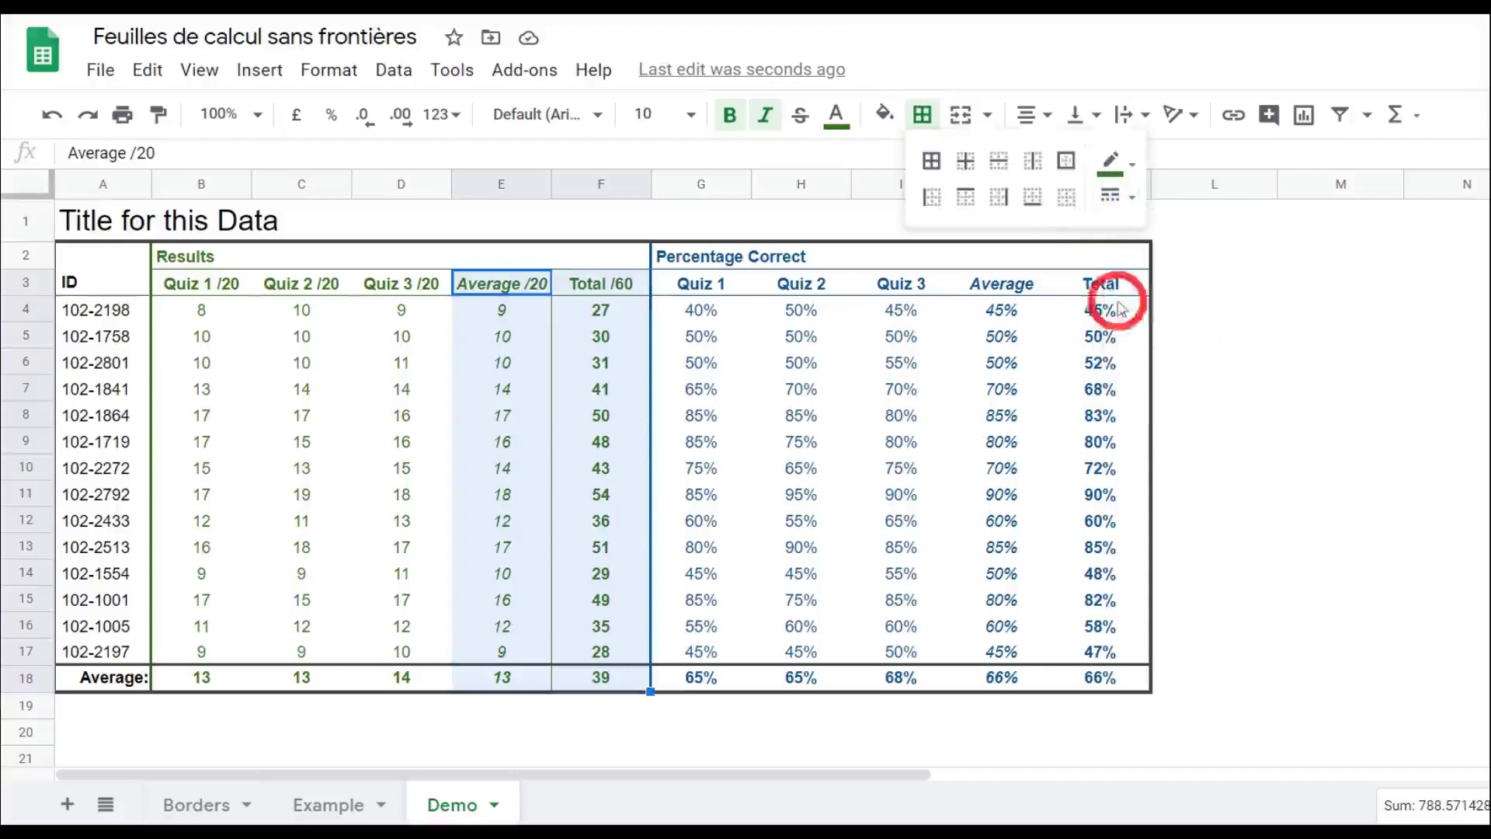
click(930, 199)
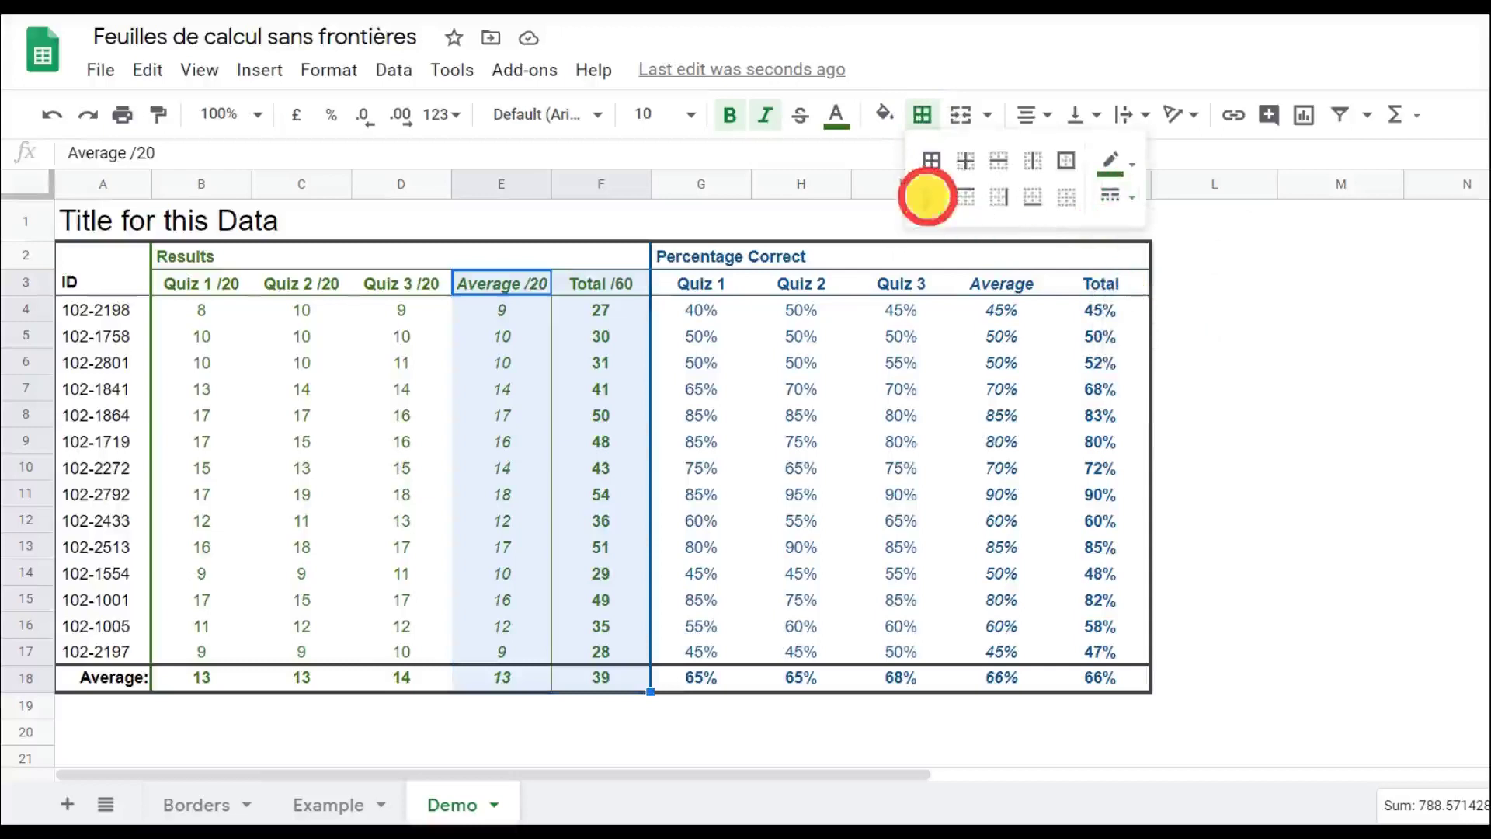
Following the Example sheet, add dashed dark green inner horizontal borders to the Results Average and Total data E4:F17 on the Demo sheet.
click(335, 804)
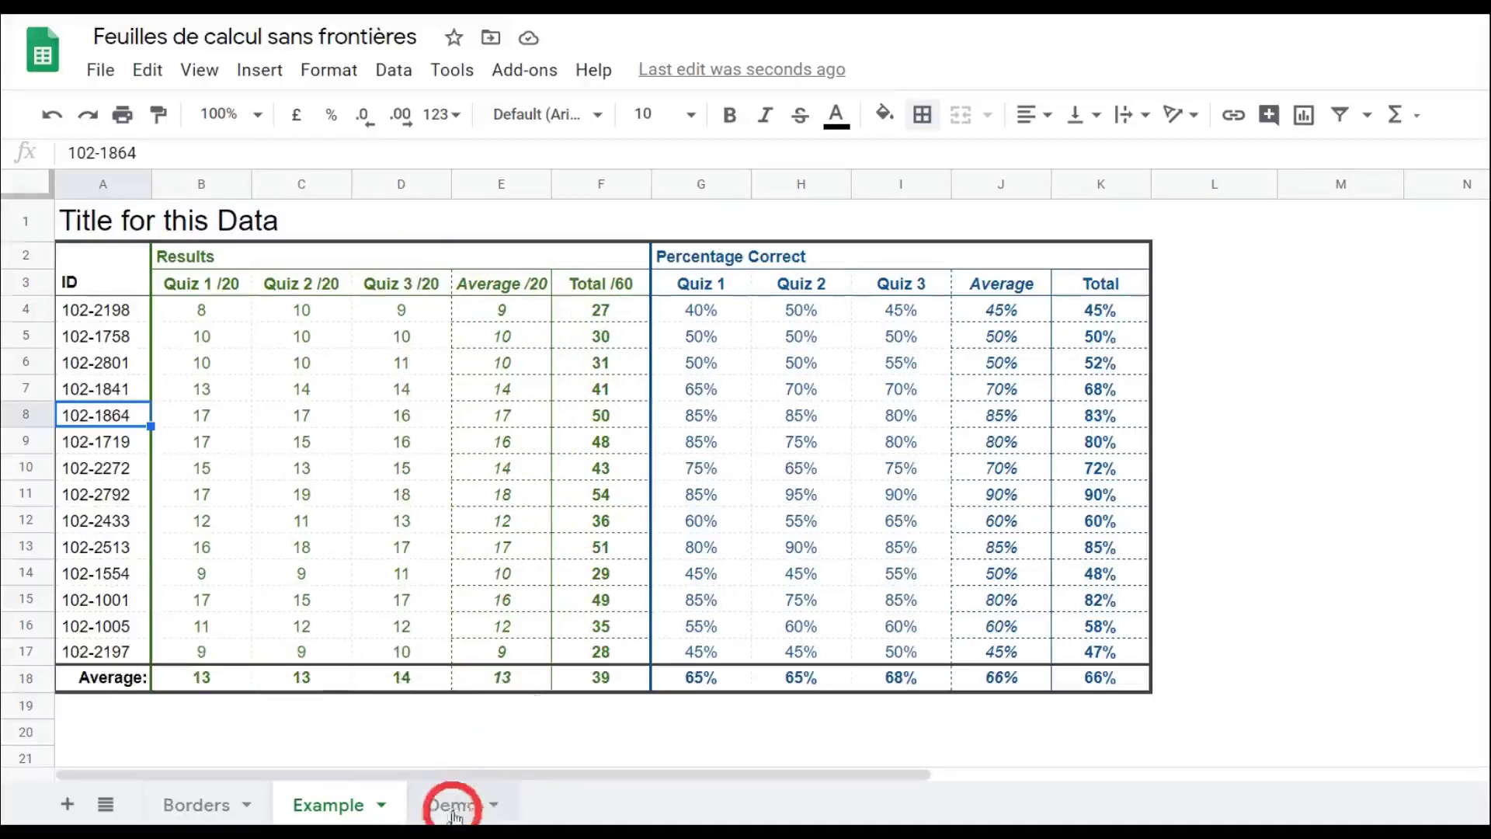
click(455, 808)
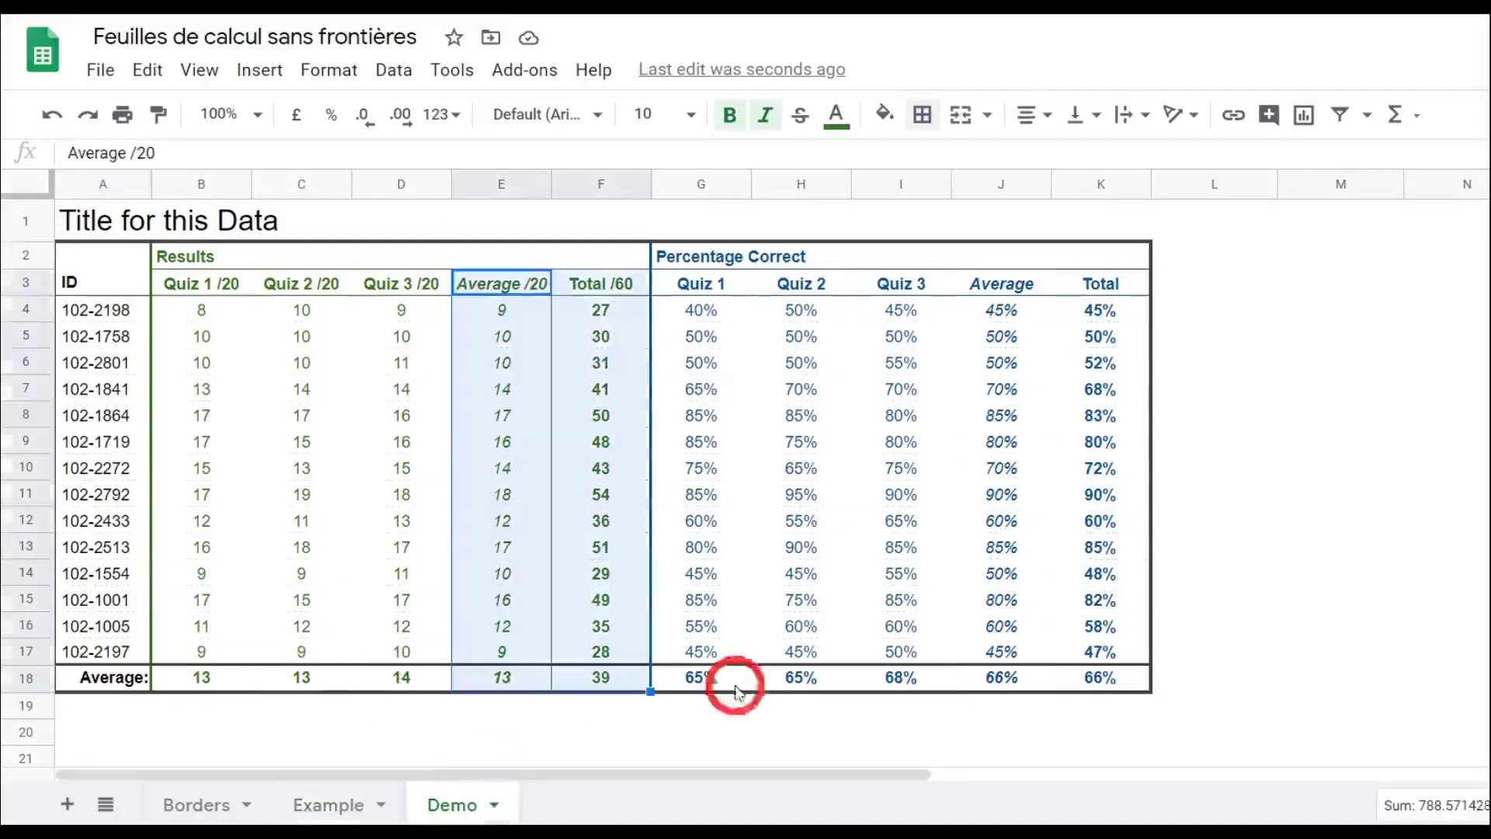
click(500, 304)
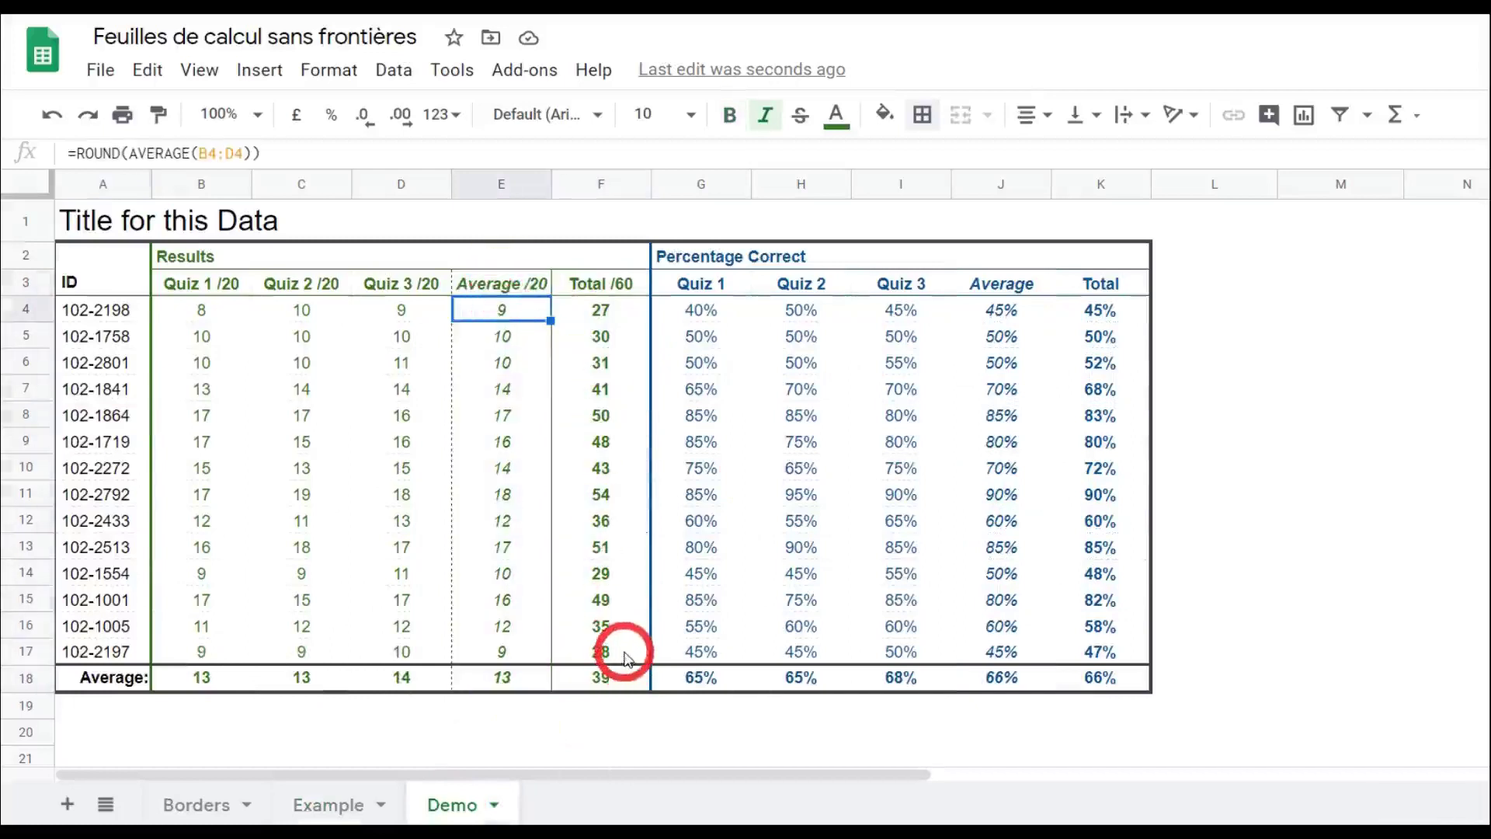
shift+click(624, 652)
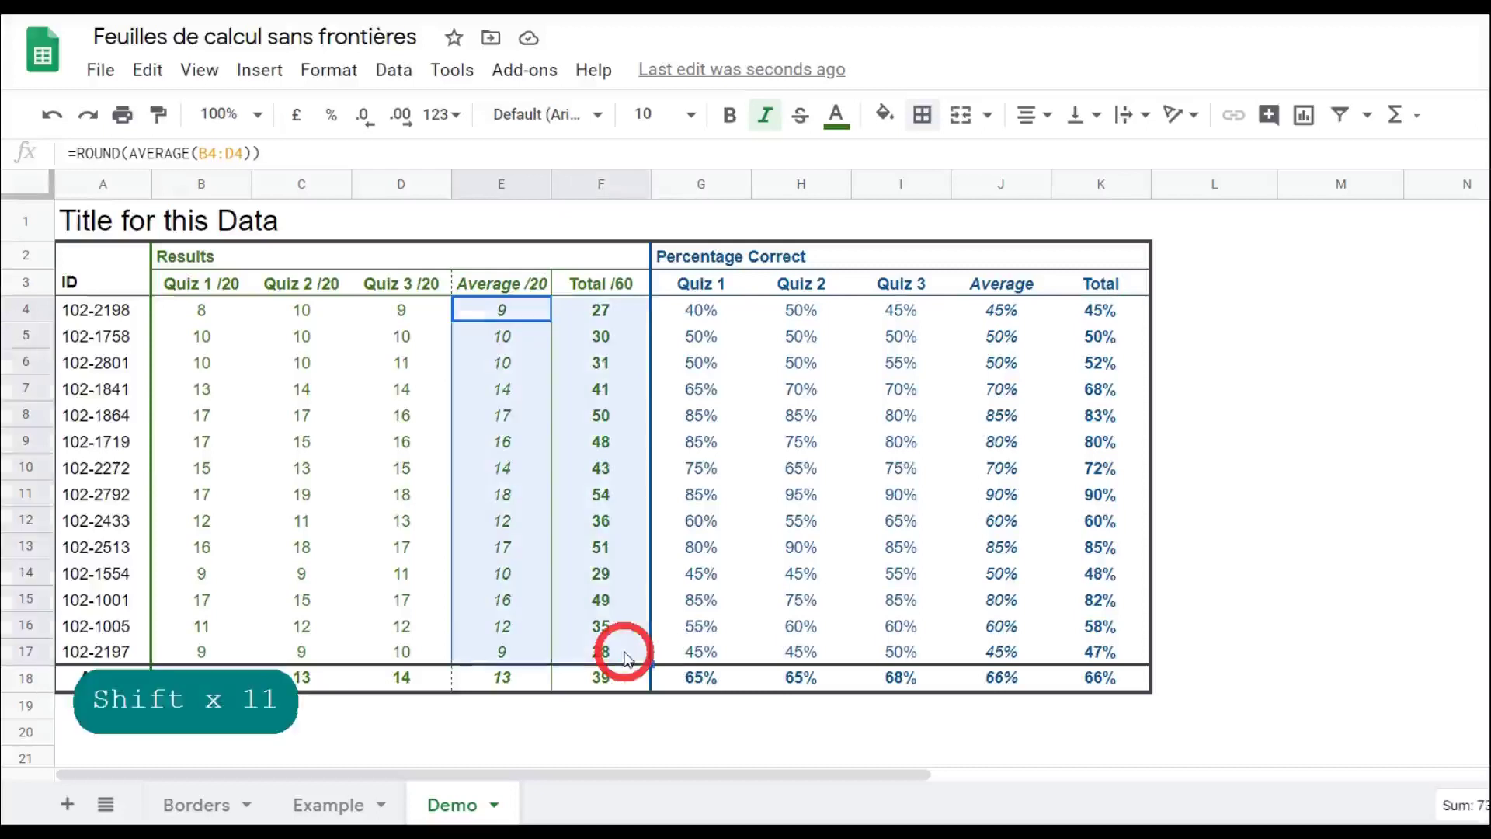
click(922, 115)
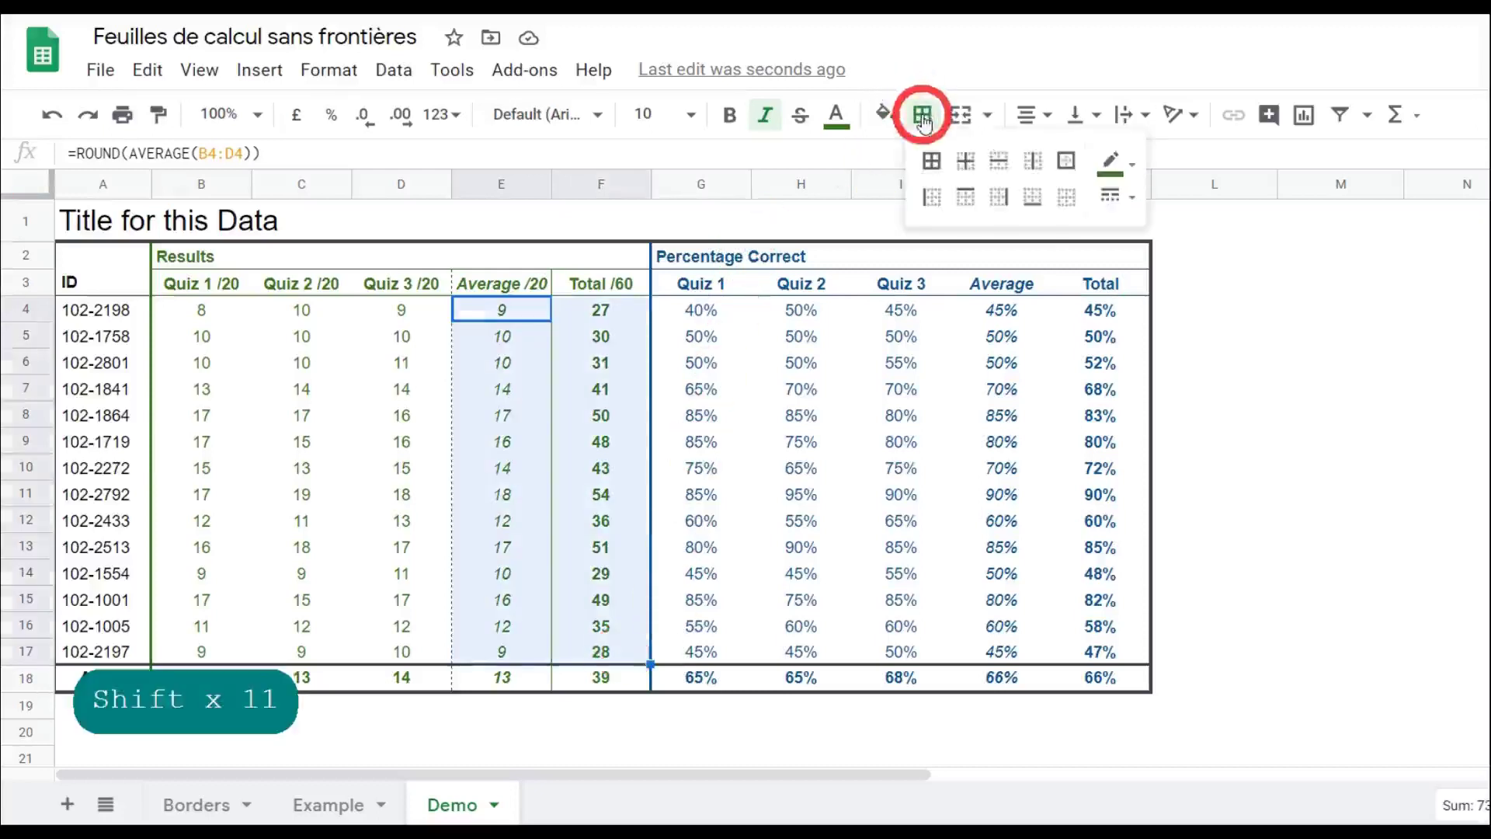
click(1117, 196)
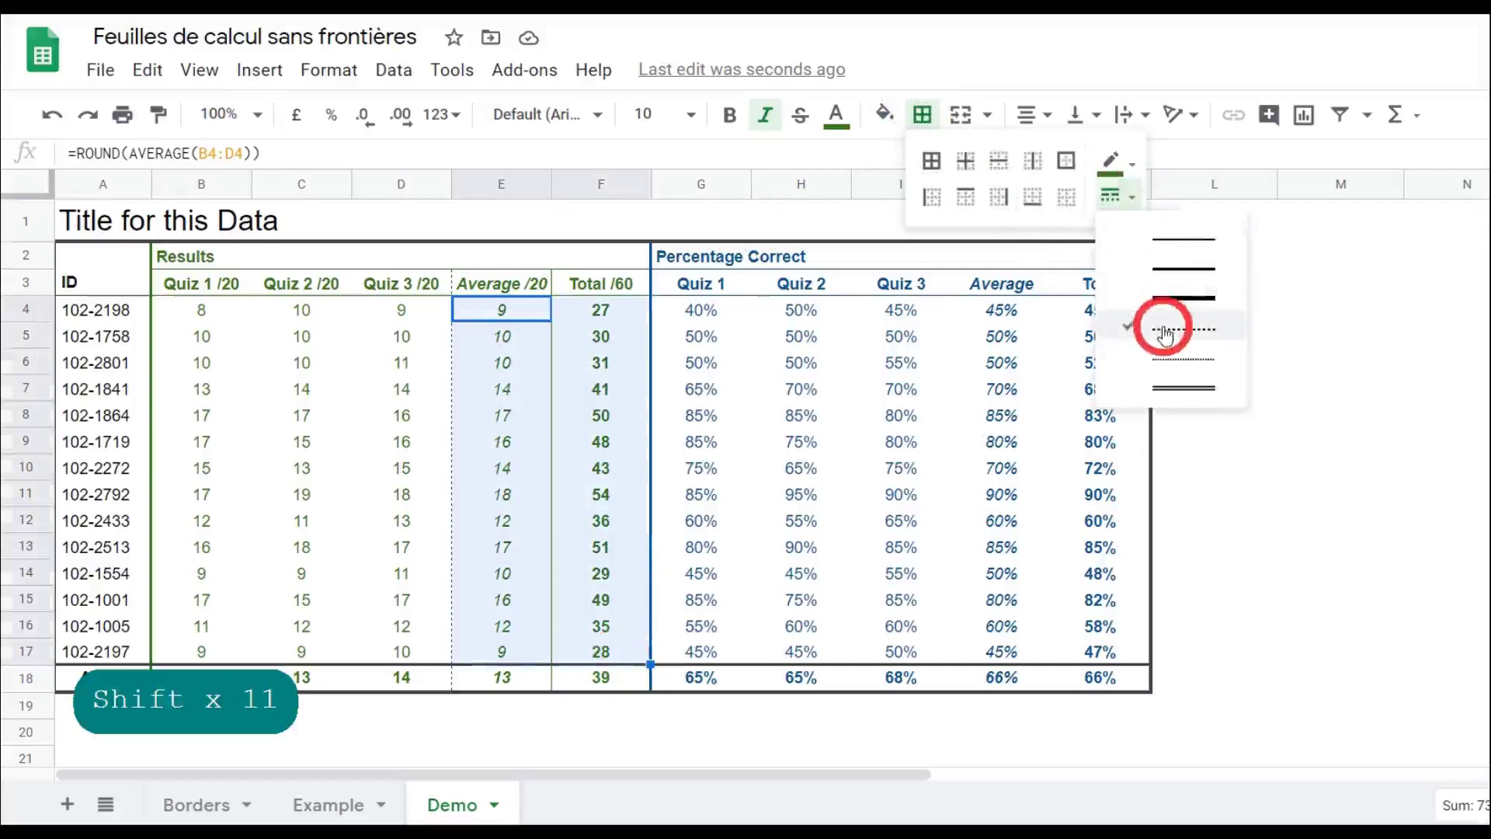
click(1163, 333)
click(1117, 197)
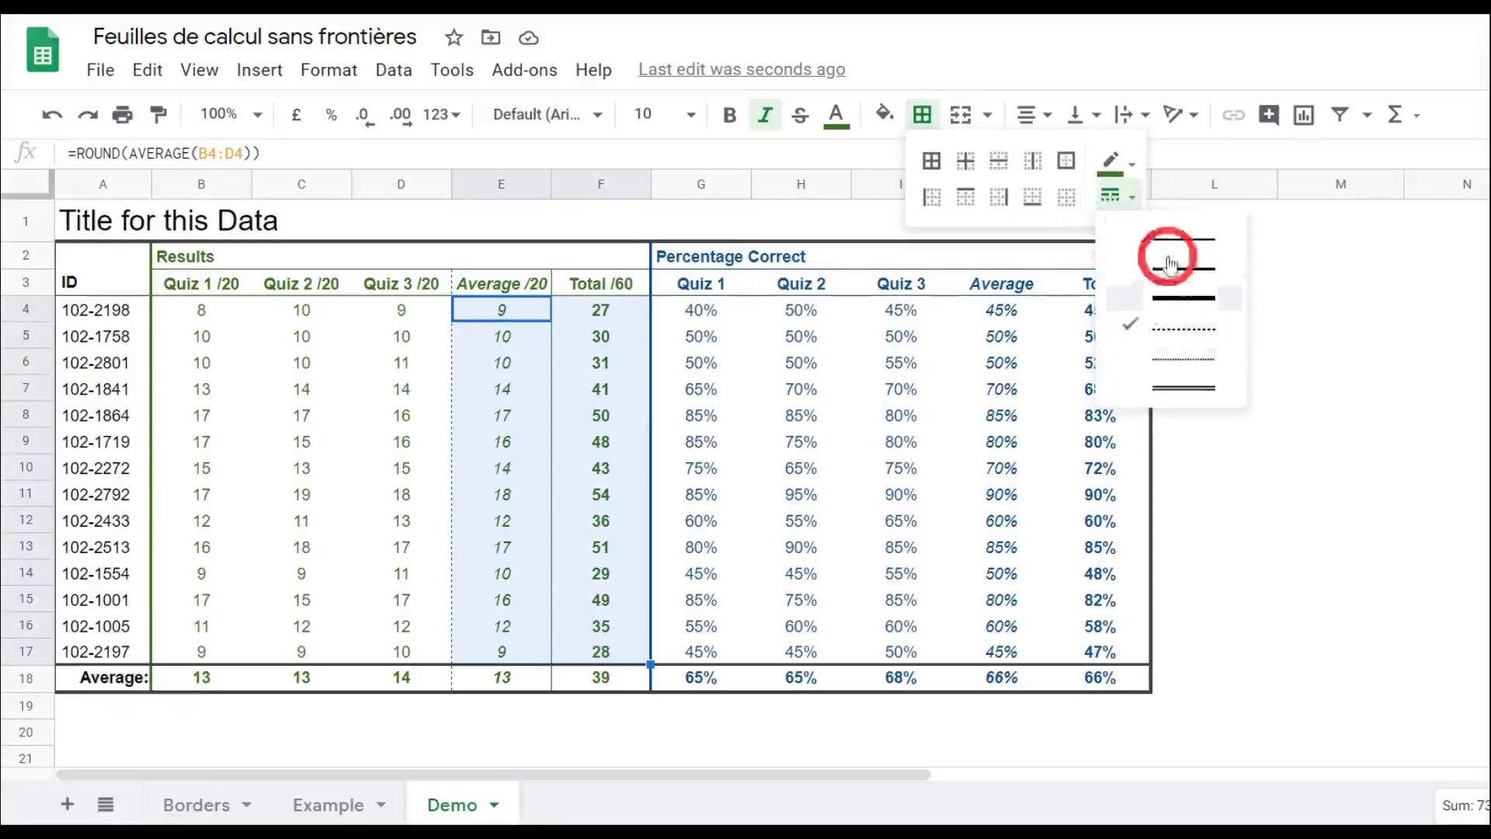
click(1168, 262)
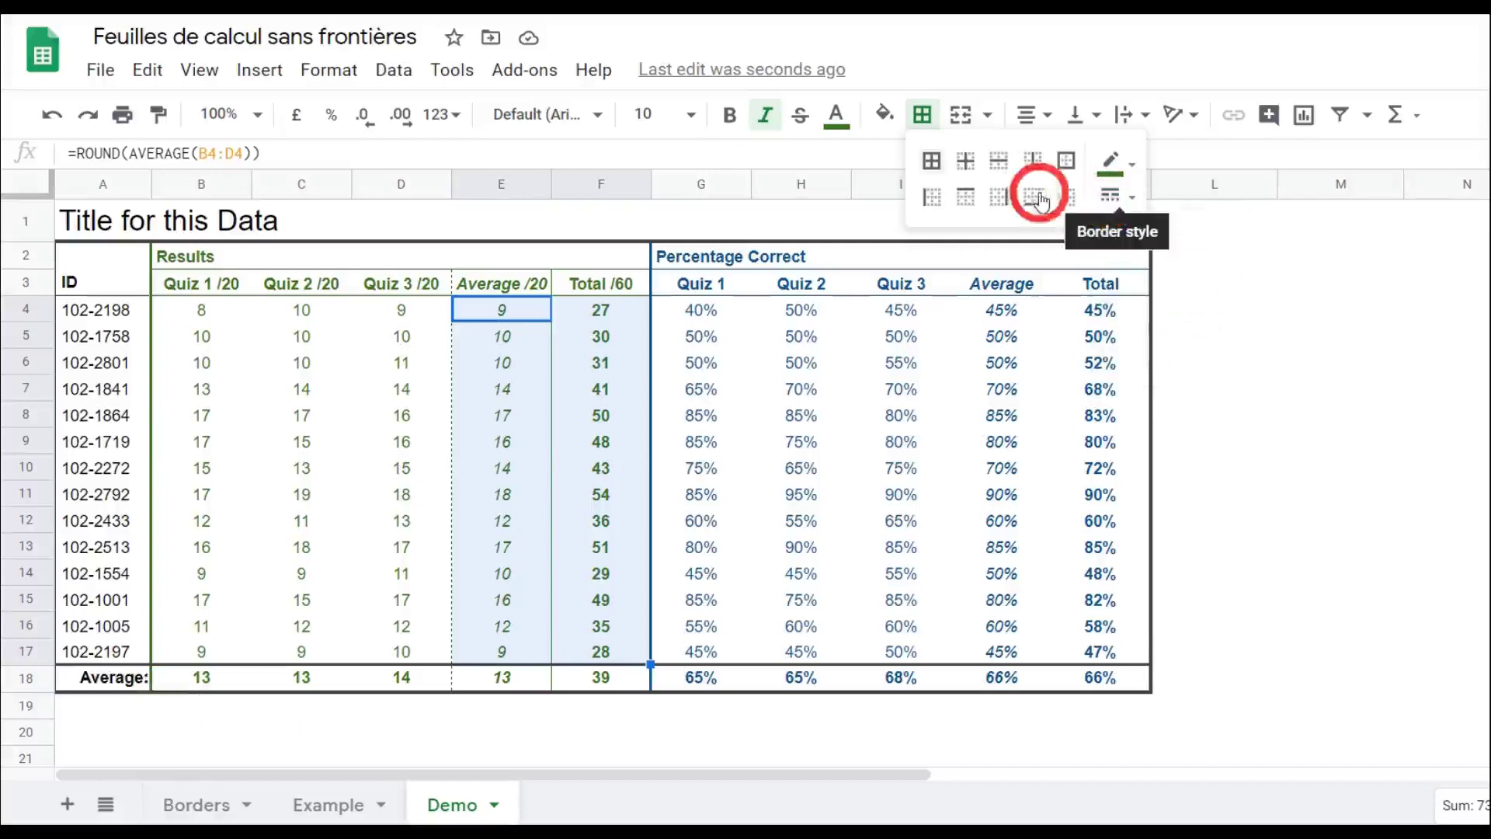
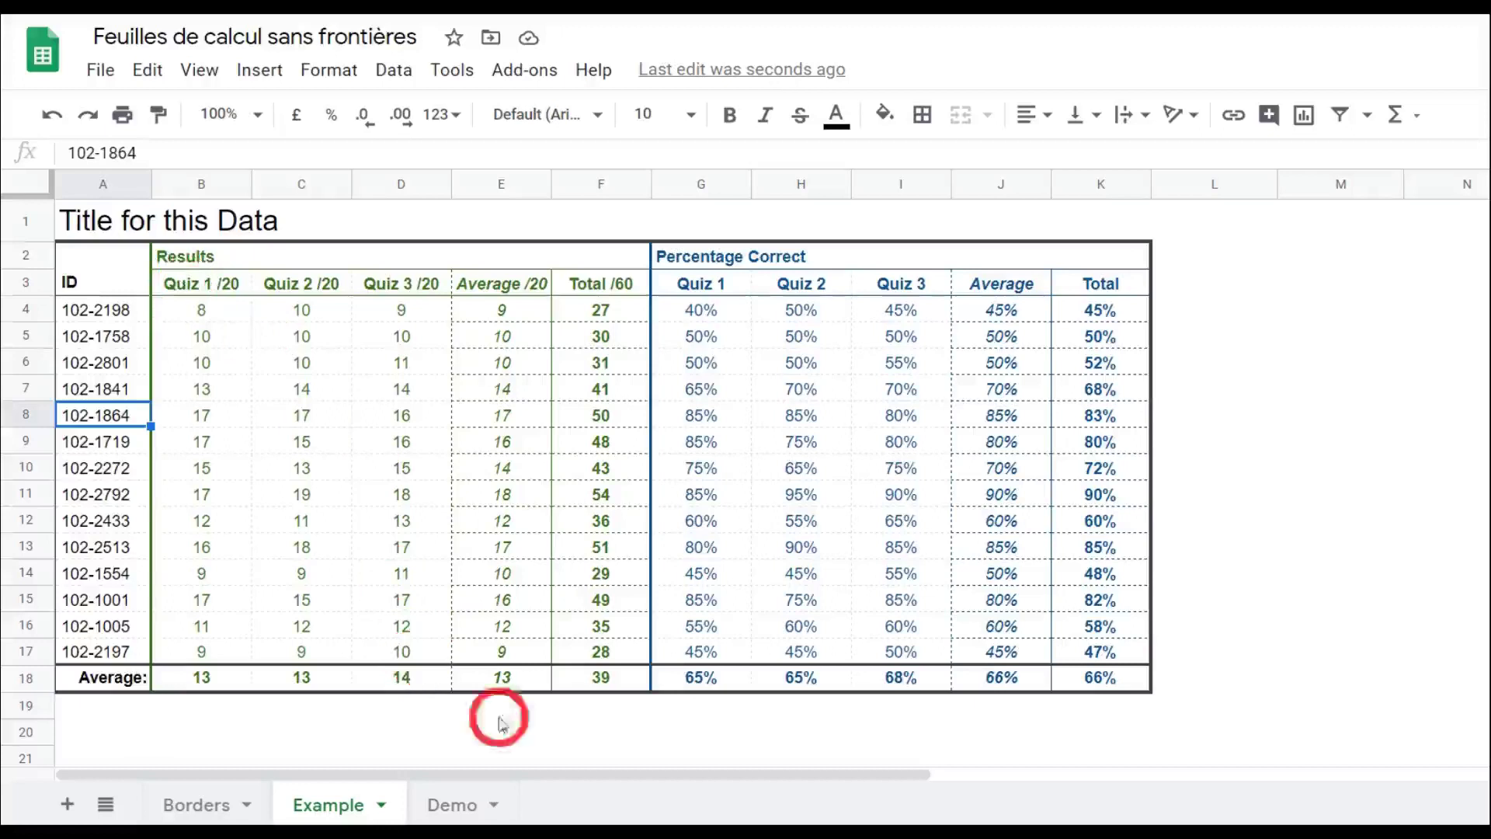
Add thin light green inner borders to the Results quiz columns B3:D17 on the Demo sheet.
click(460, 806)
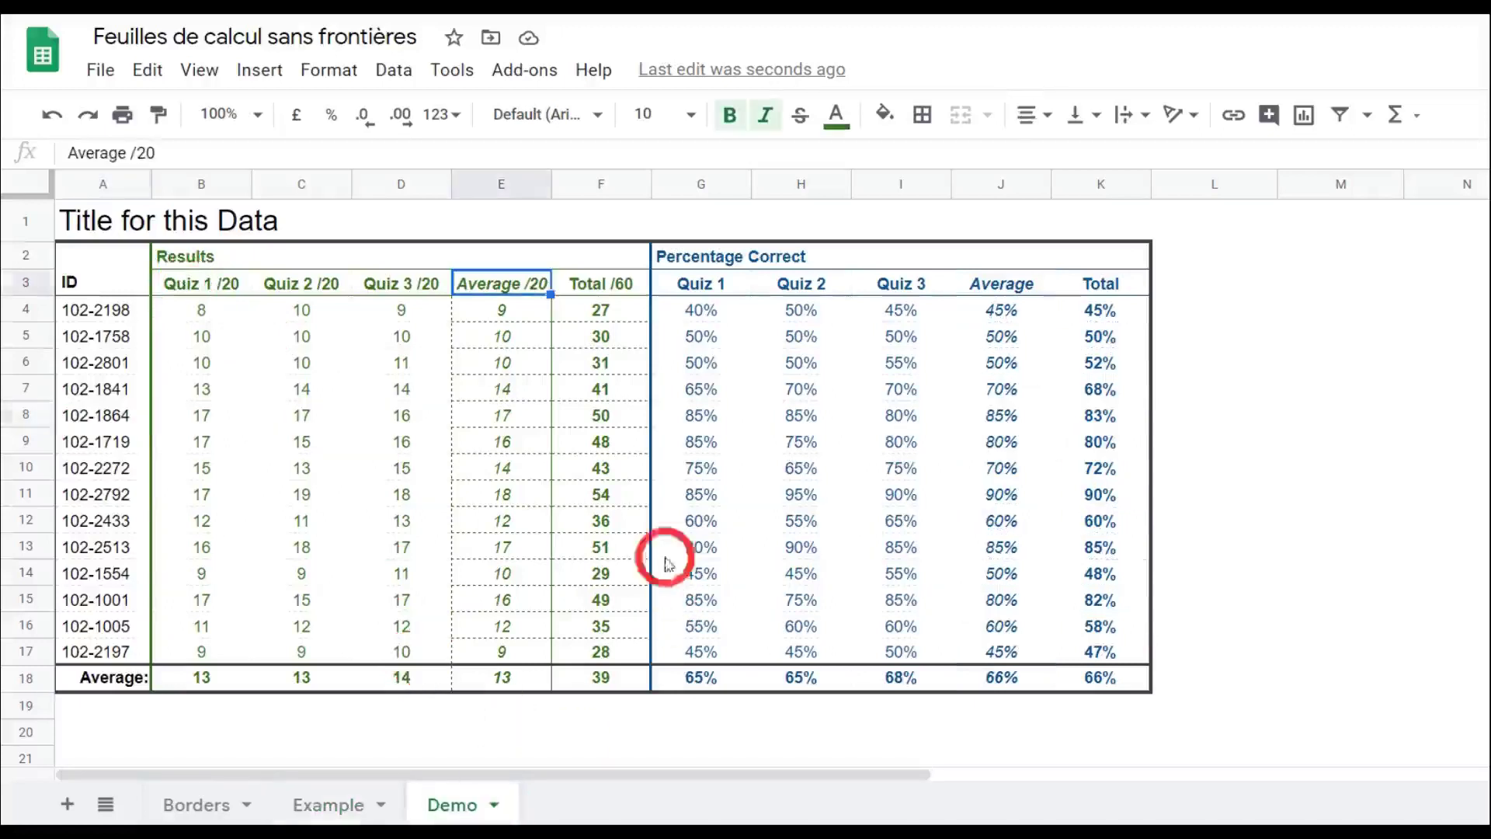
click(199, 286)
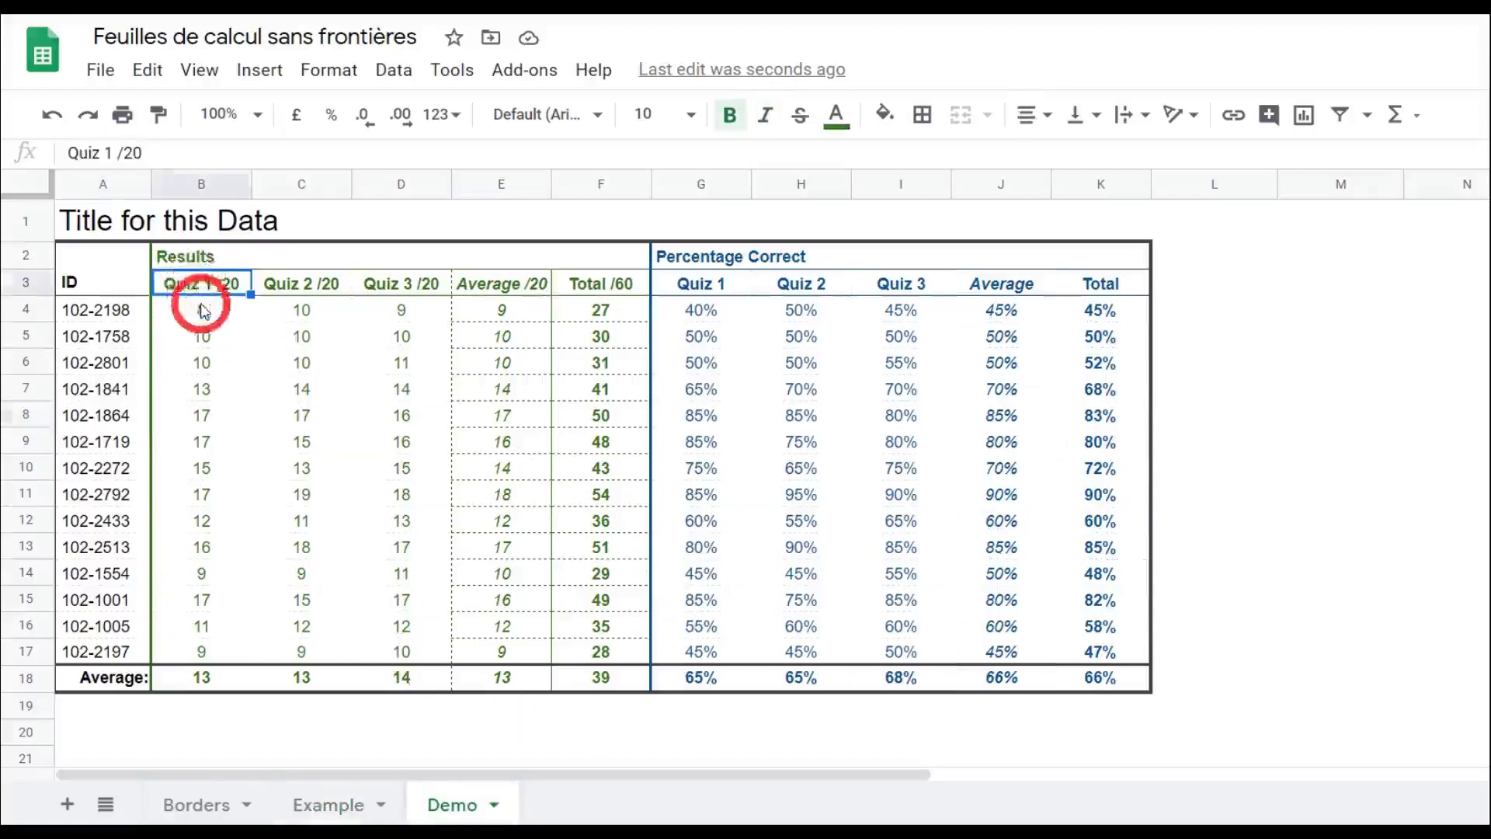
shift+click(417, 659)
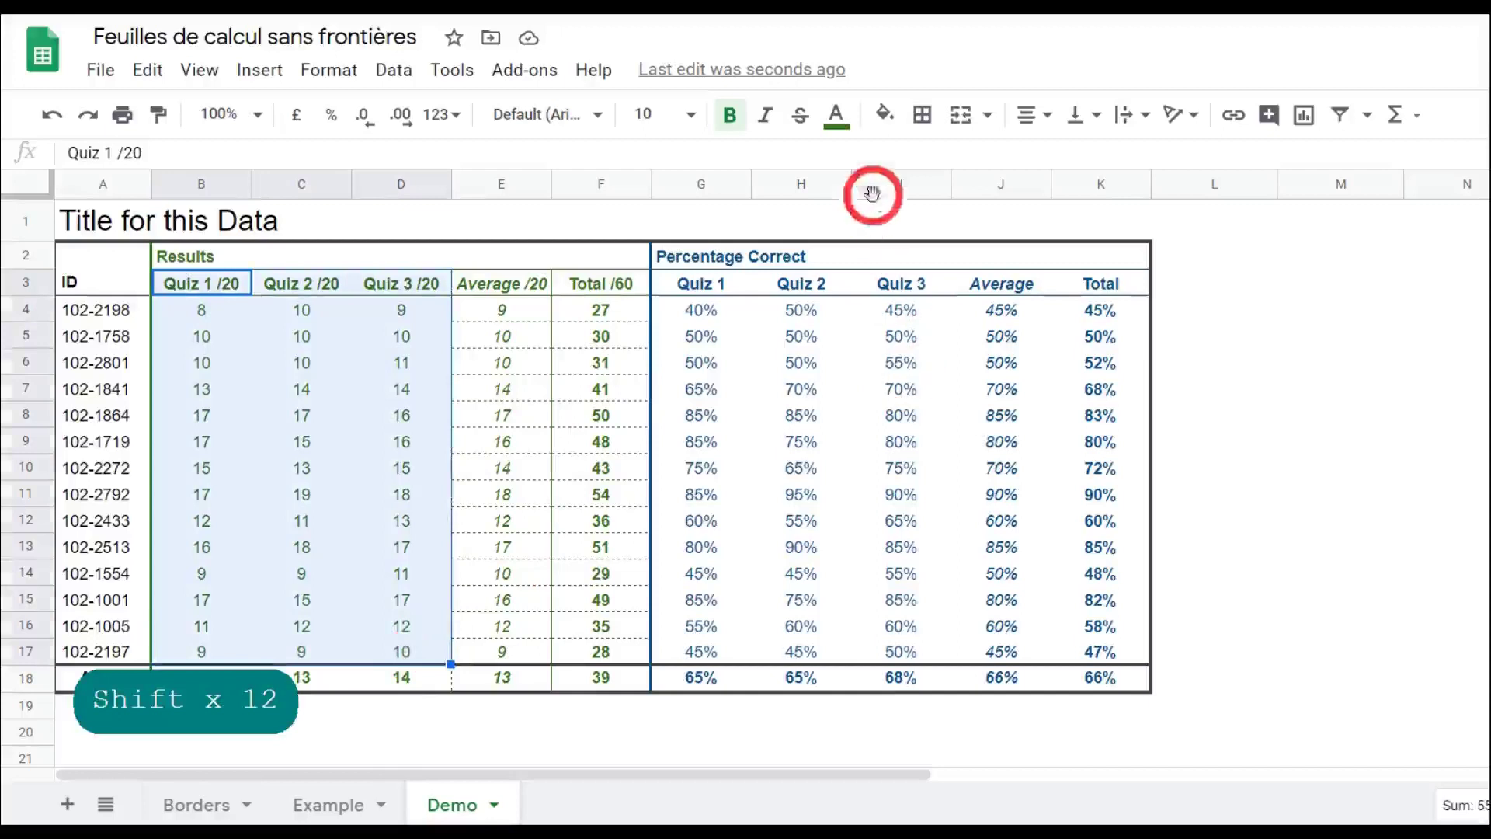
click(923, 118)
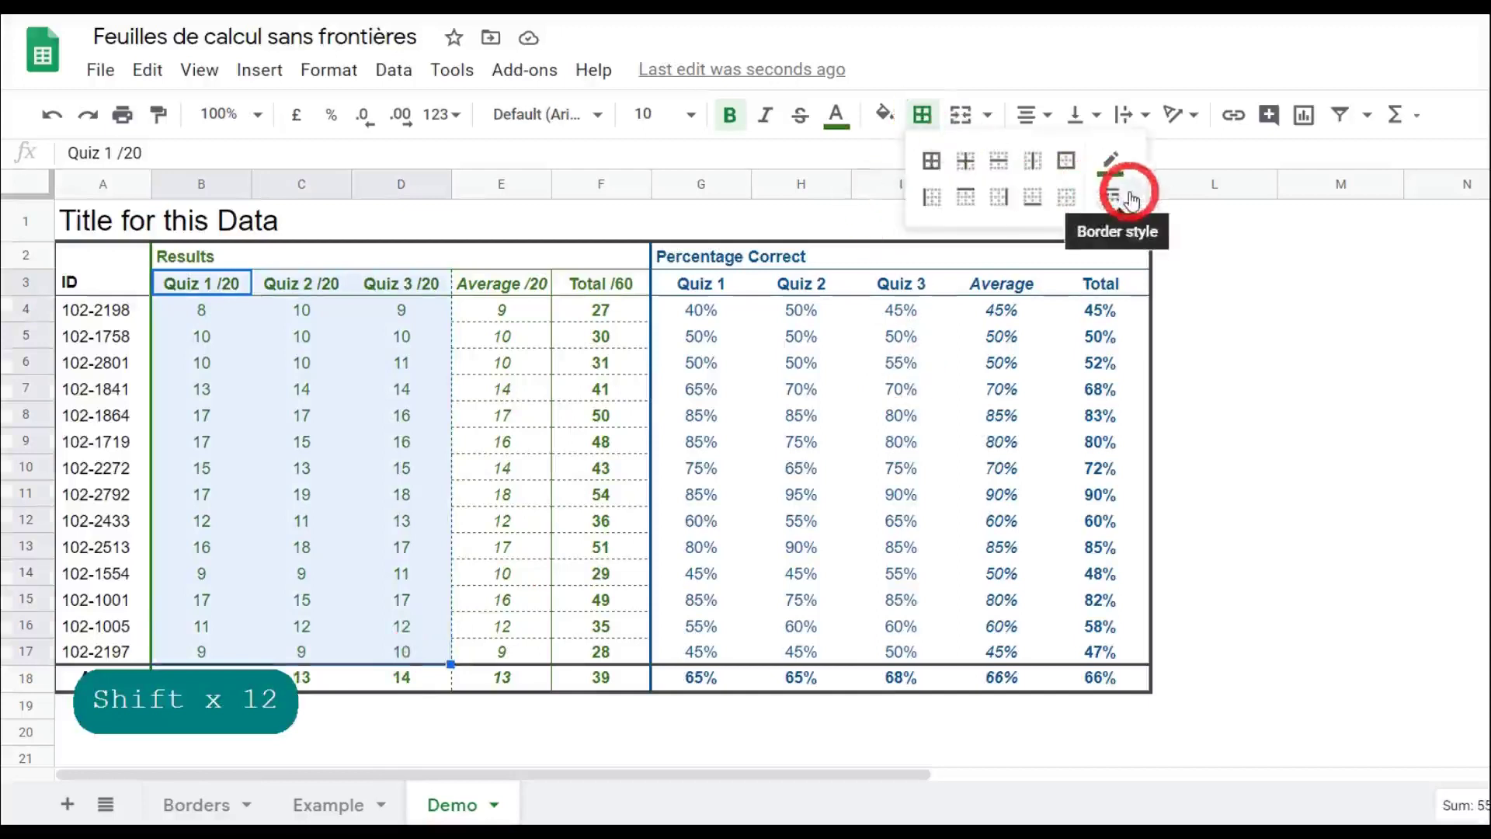
click(1128, 162)
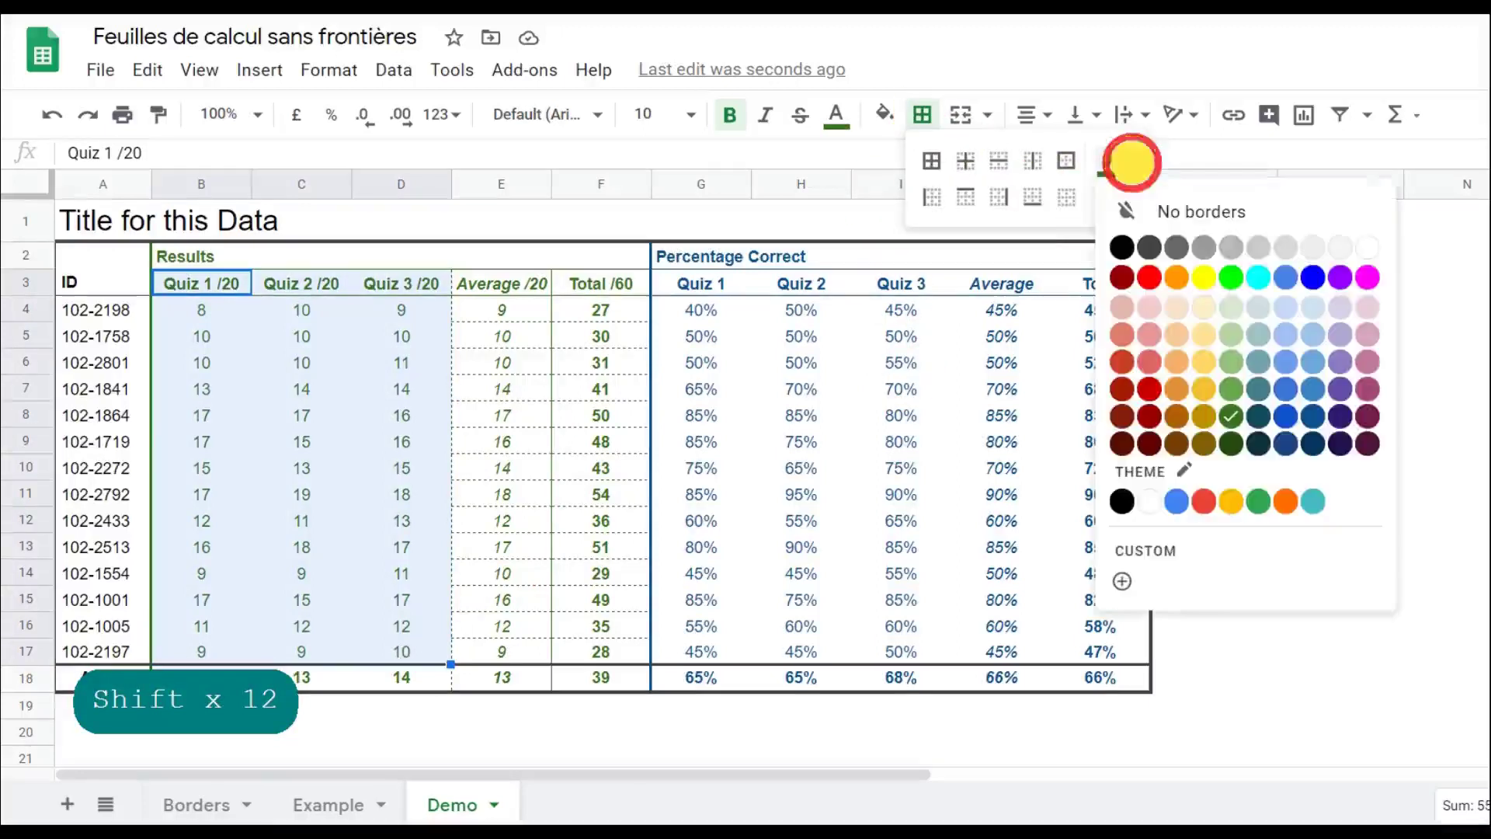
click(1233, 316)
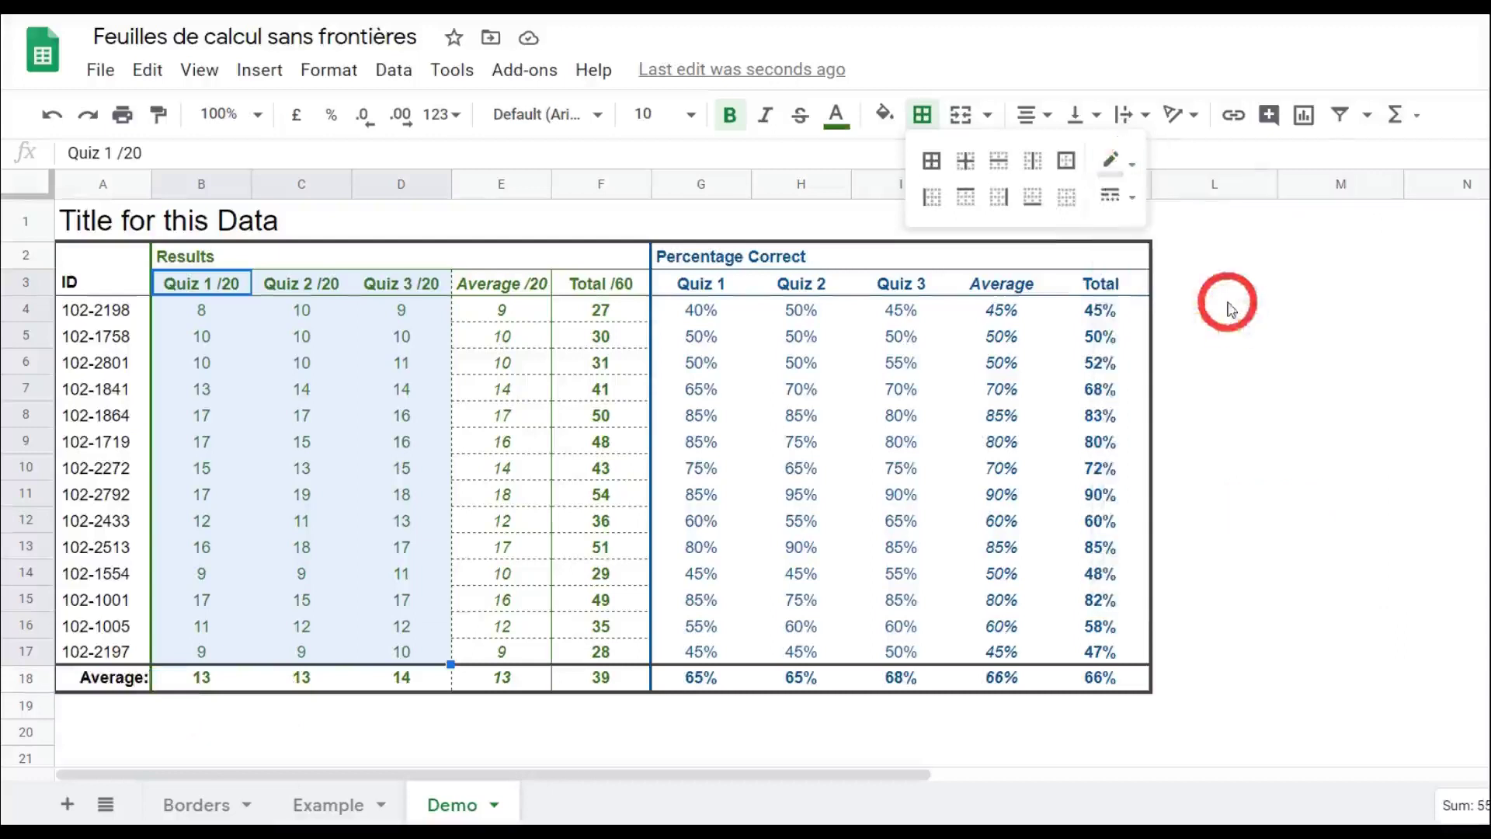
click(1126, 204)
click(1135, 225)
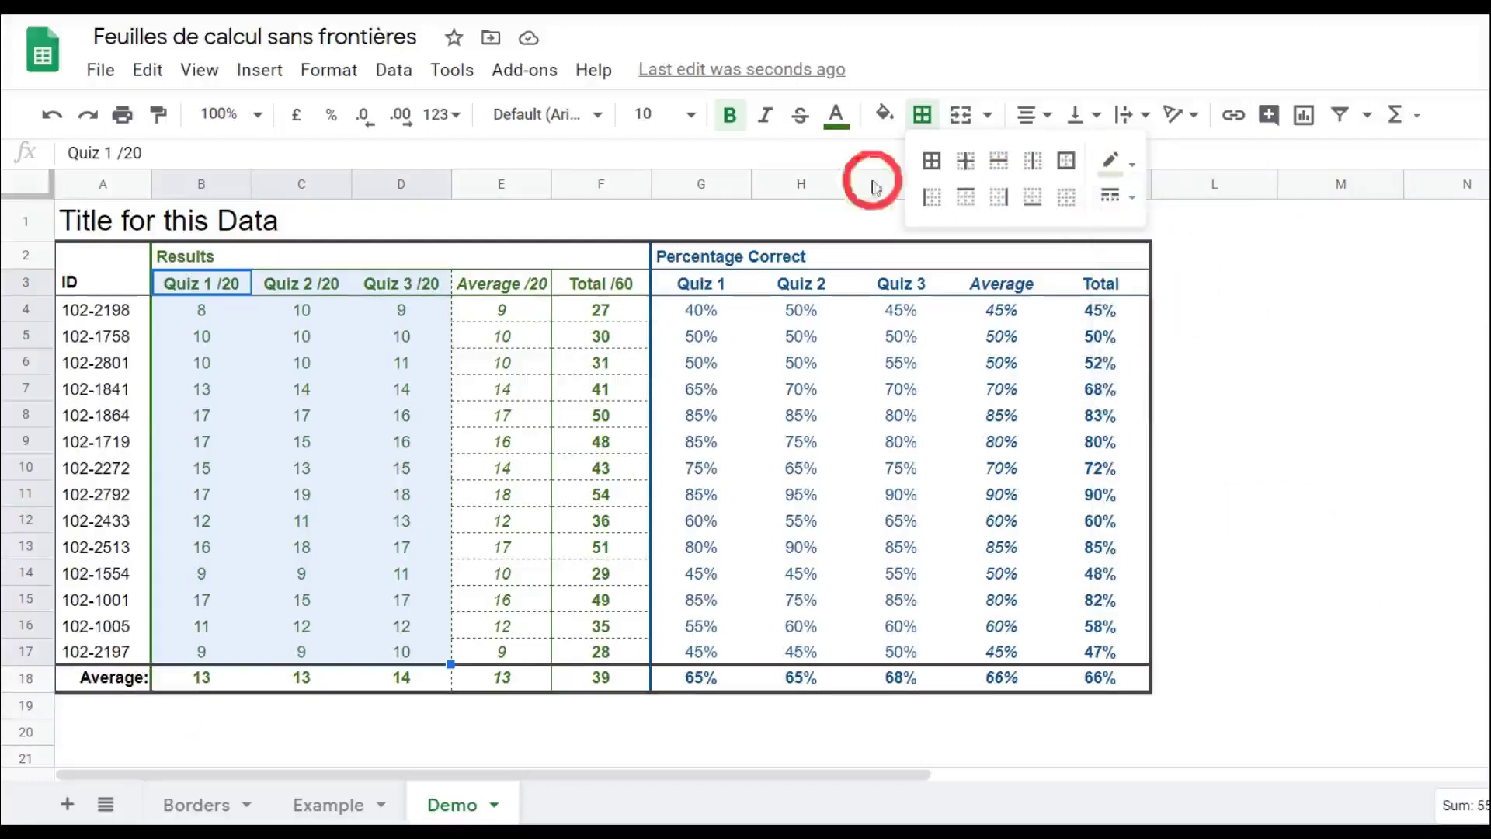
click(245, 295)
click(923, 114)
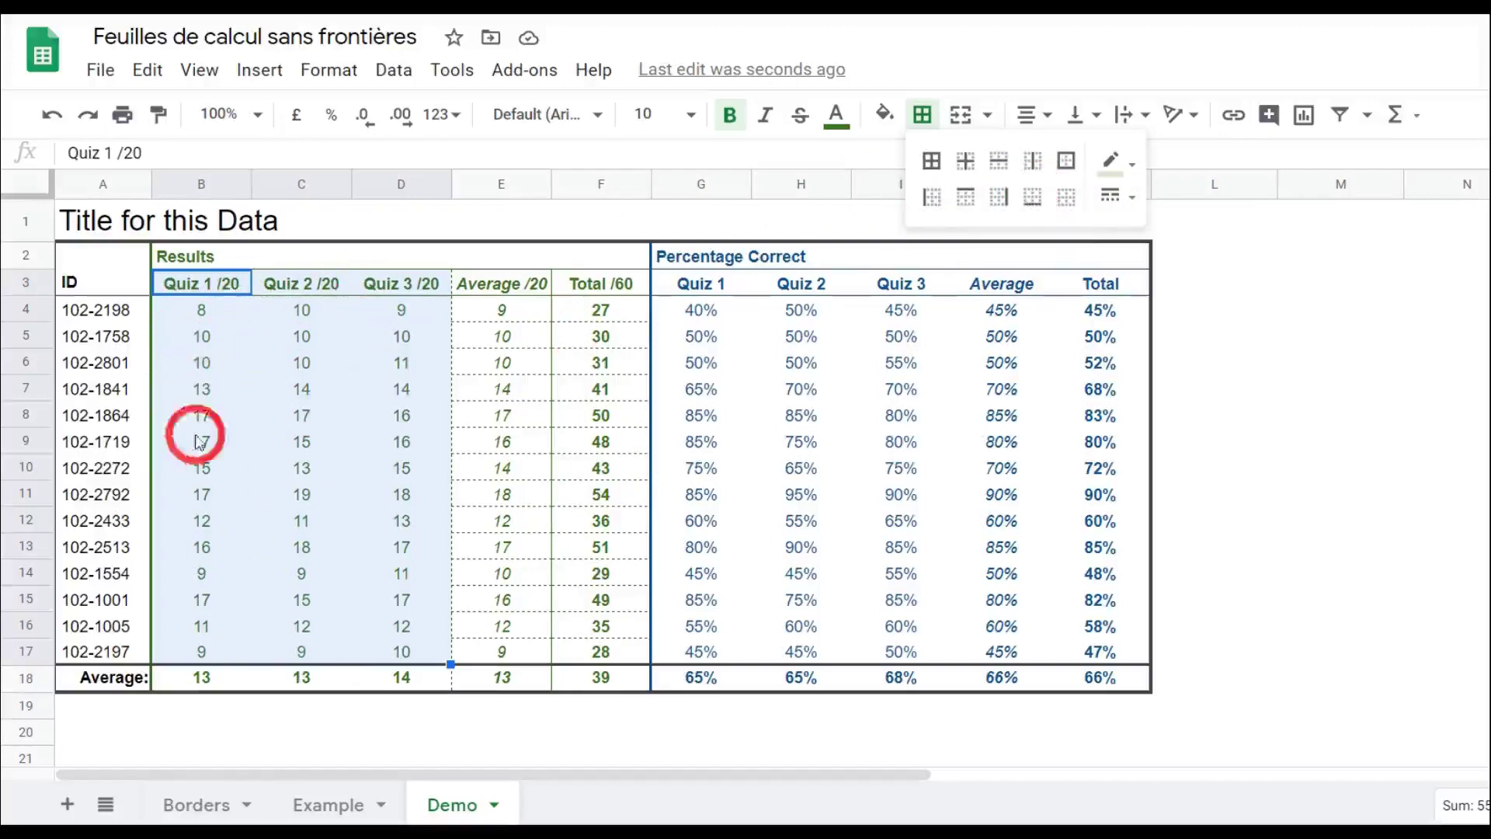
click(965, 163)
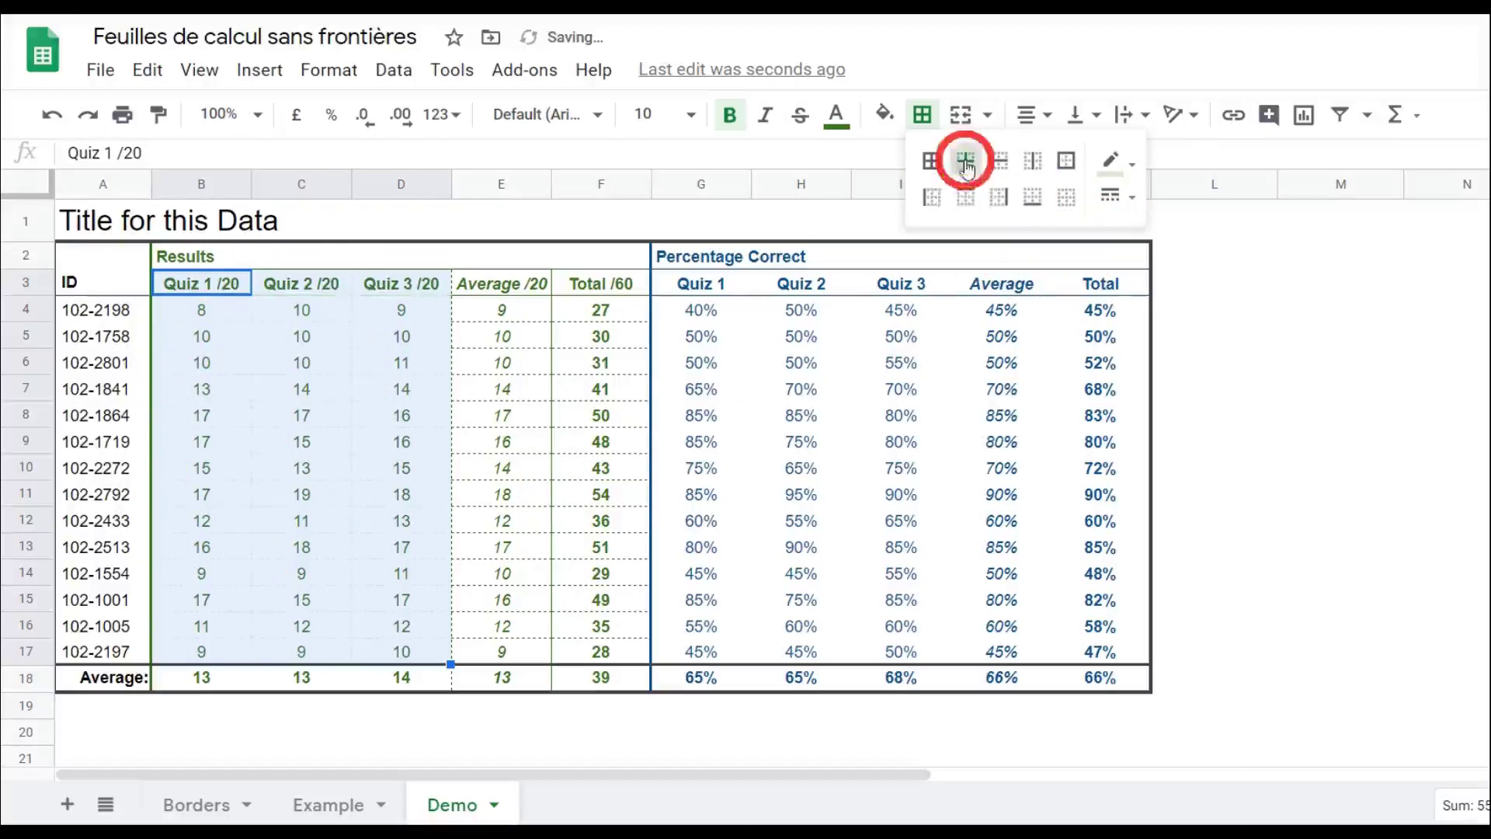
click(396, 388)
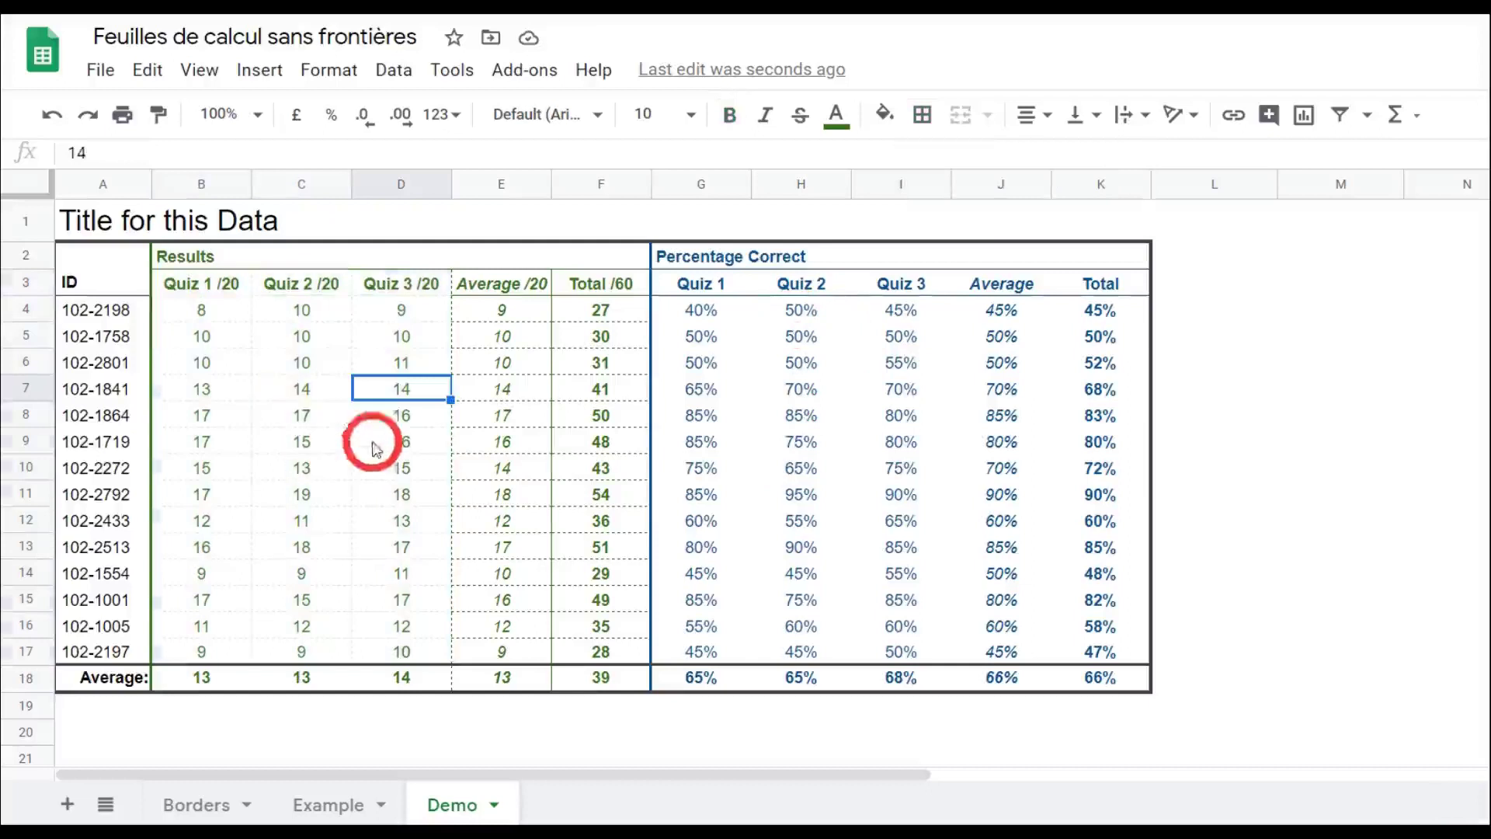
Add a thin dark green 2 bottom border to the Results quiz headers B3:D3 on the Demo sheet.
click(189, 287)
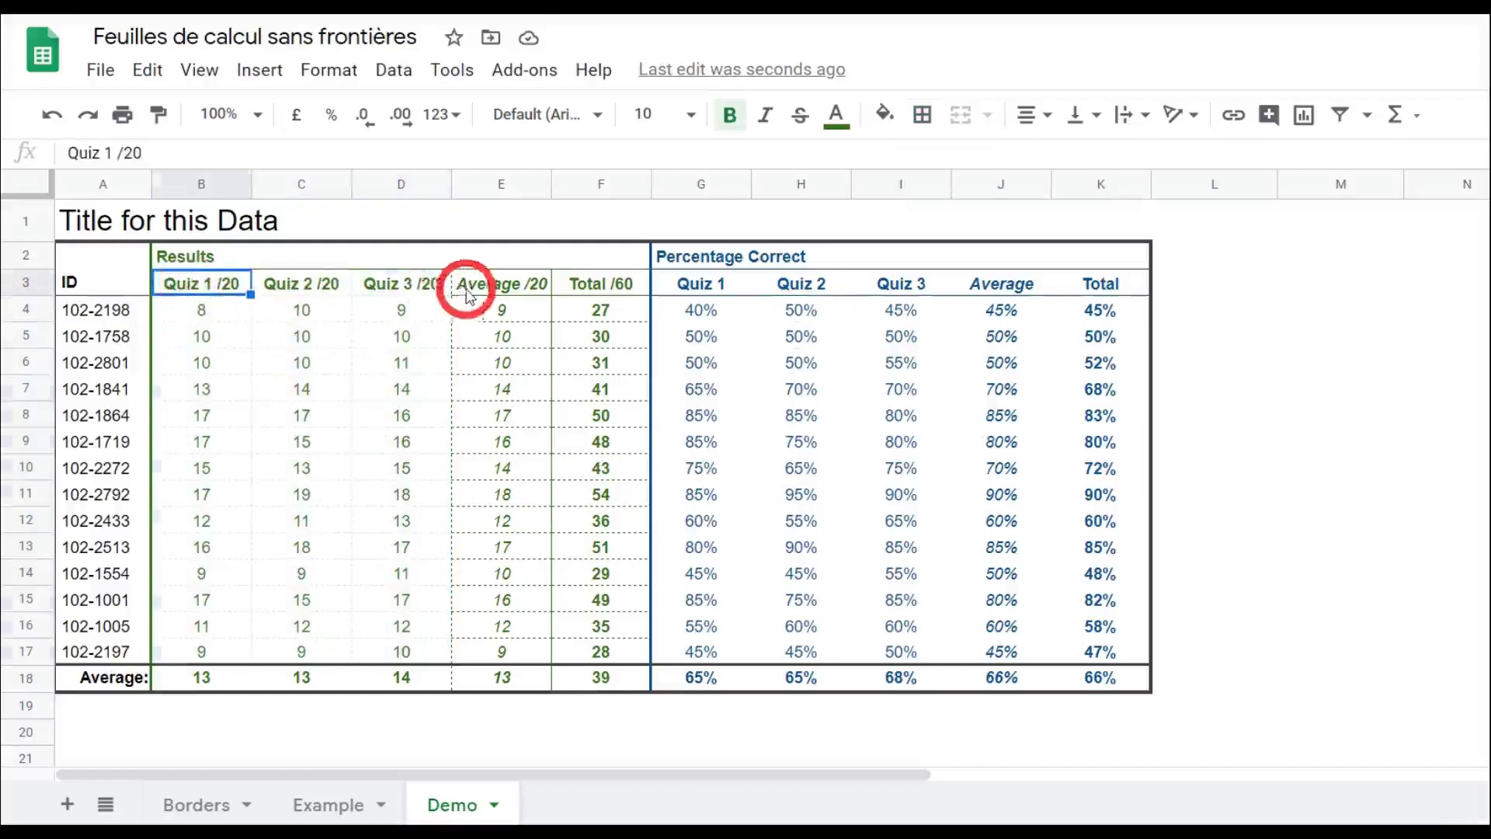
shift+click(425, 294)
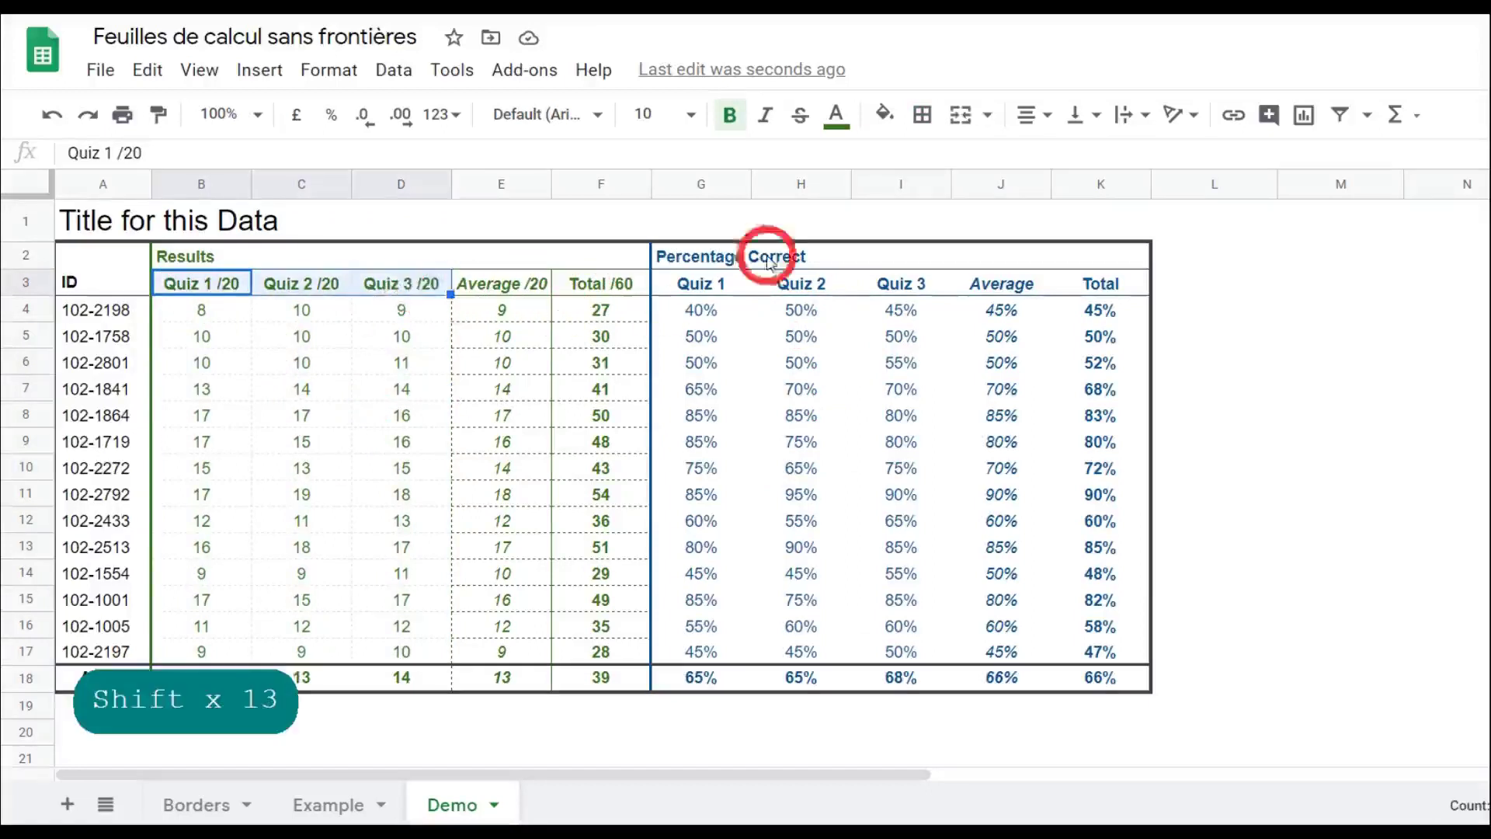
click(922, 115)
click(1128, 164)
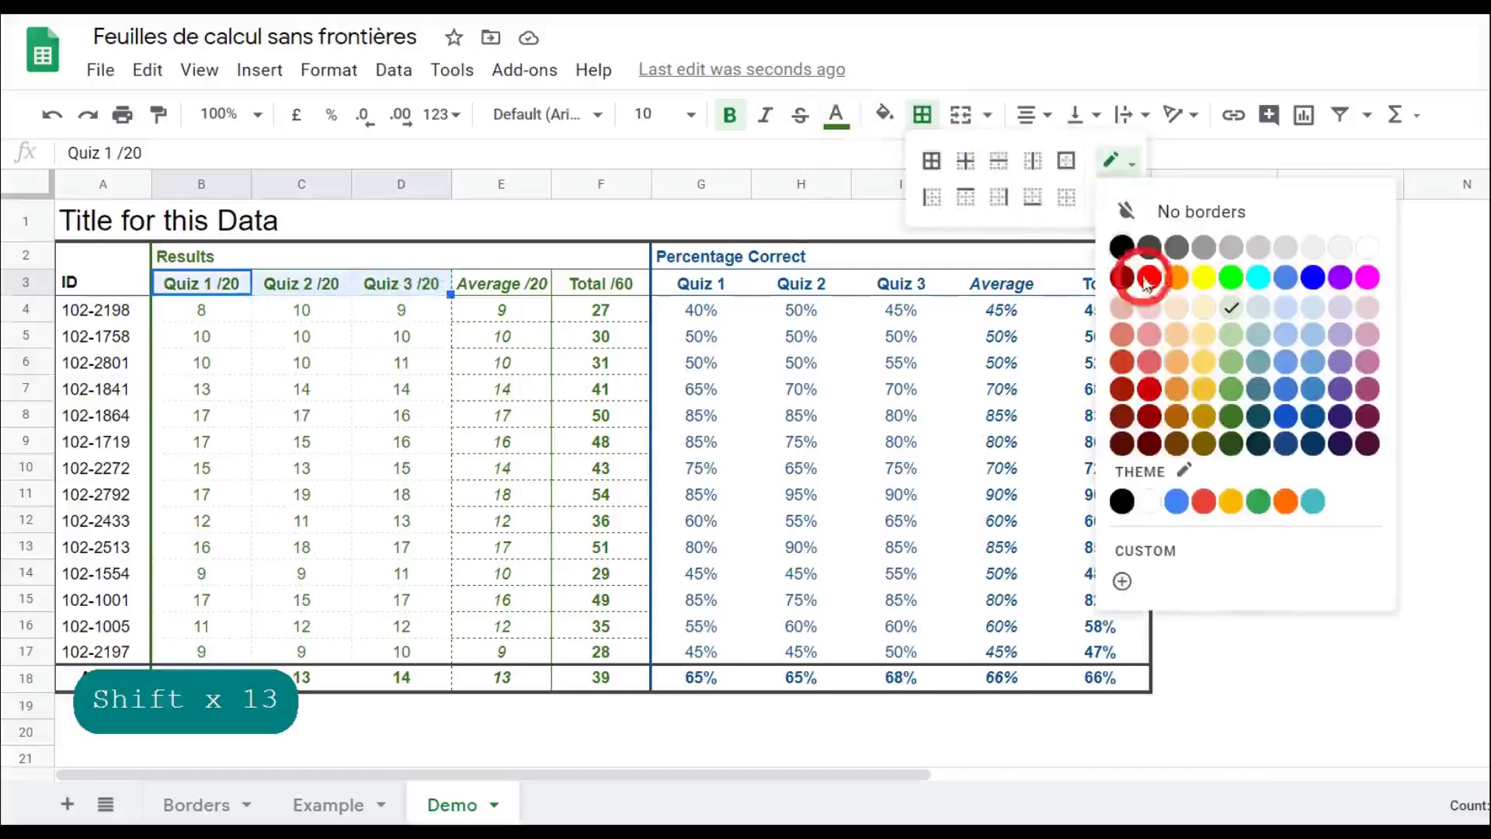
click(1236, 426)
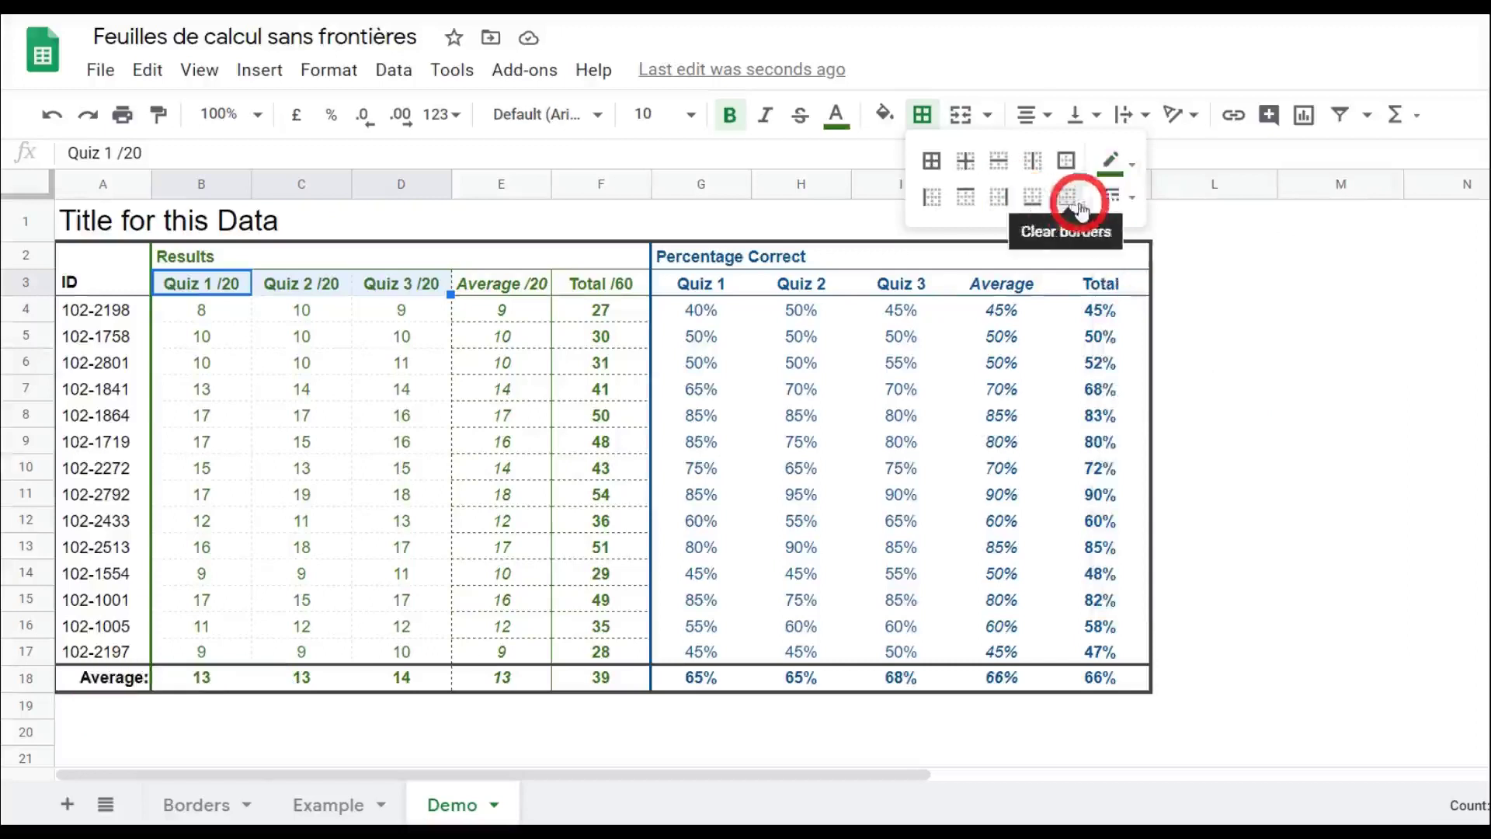
click(1116, 196)
click(1155, 297)
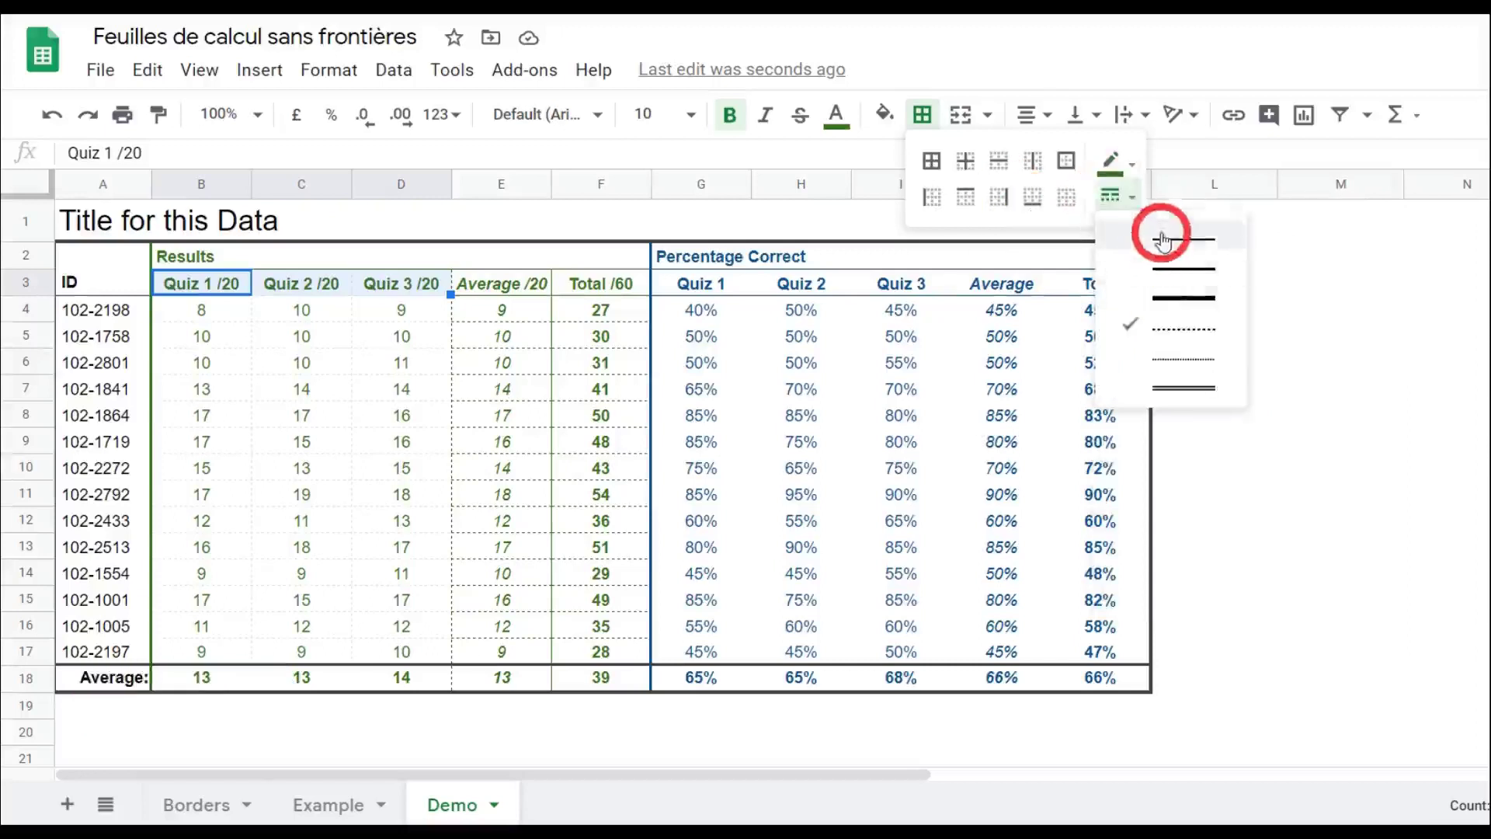
click(1028, 197)
click(541, 386)
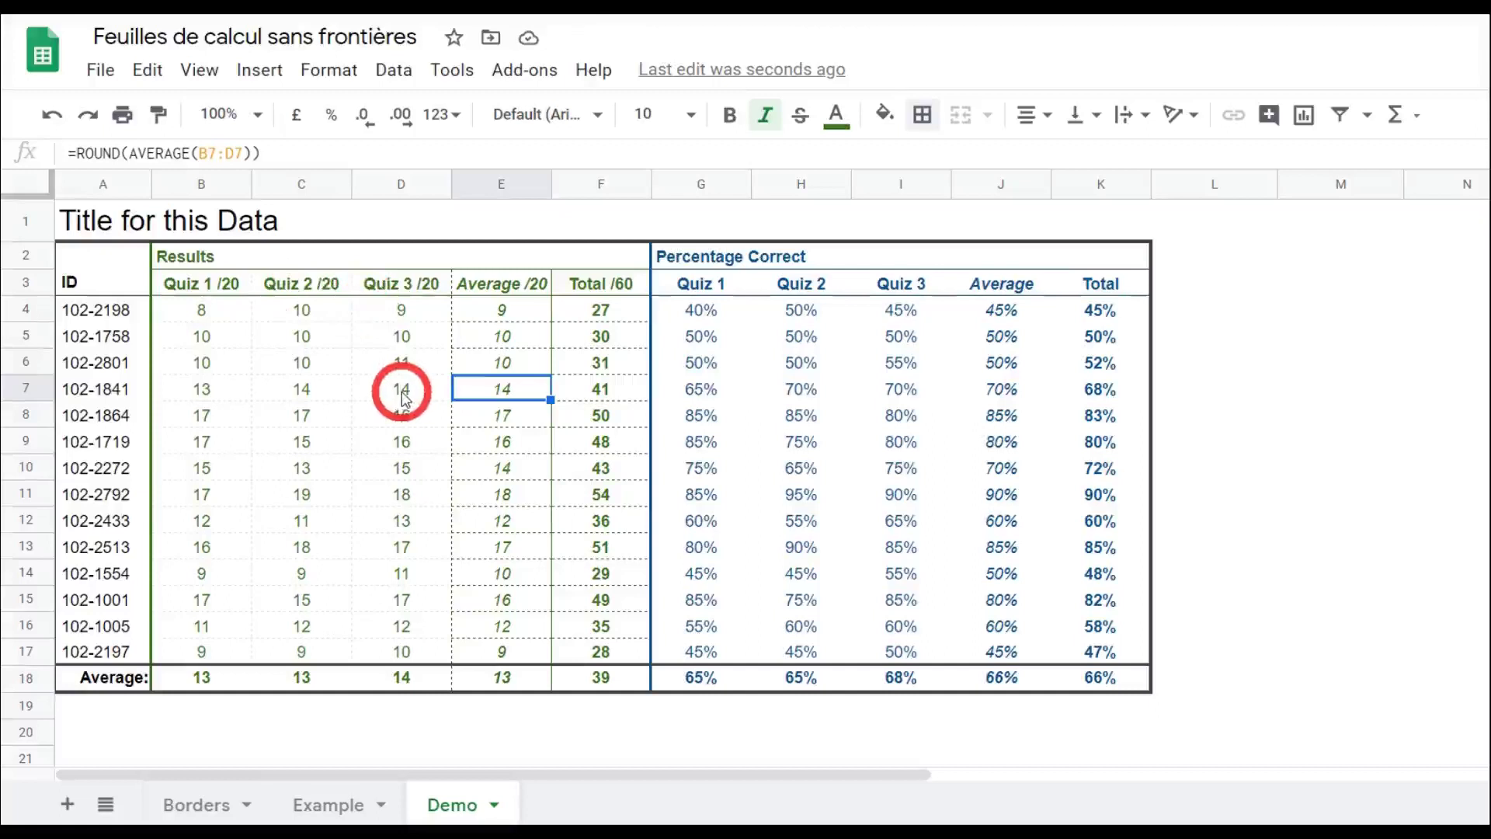
Undo the last three edits on the Demo sheet.
key(ctrl+z)
key(ctrl+z)
key(ctrl+z)
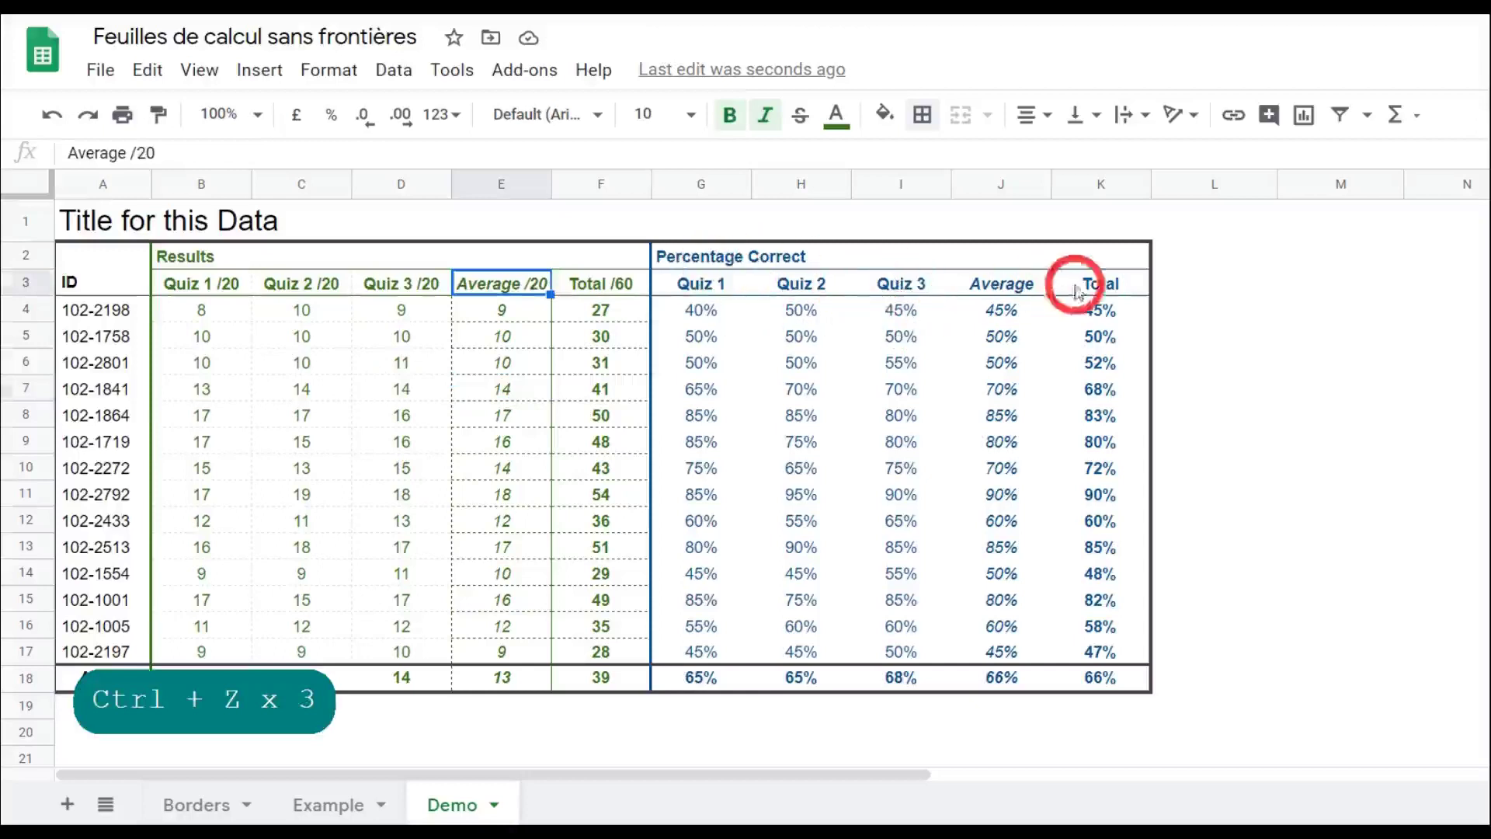
Add a thin dark blue 2 inner vertical border between the Percentage Correct Average and Total columns J3:K17.
click(1033, 286)
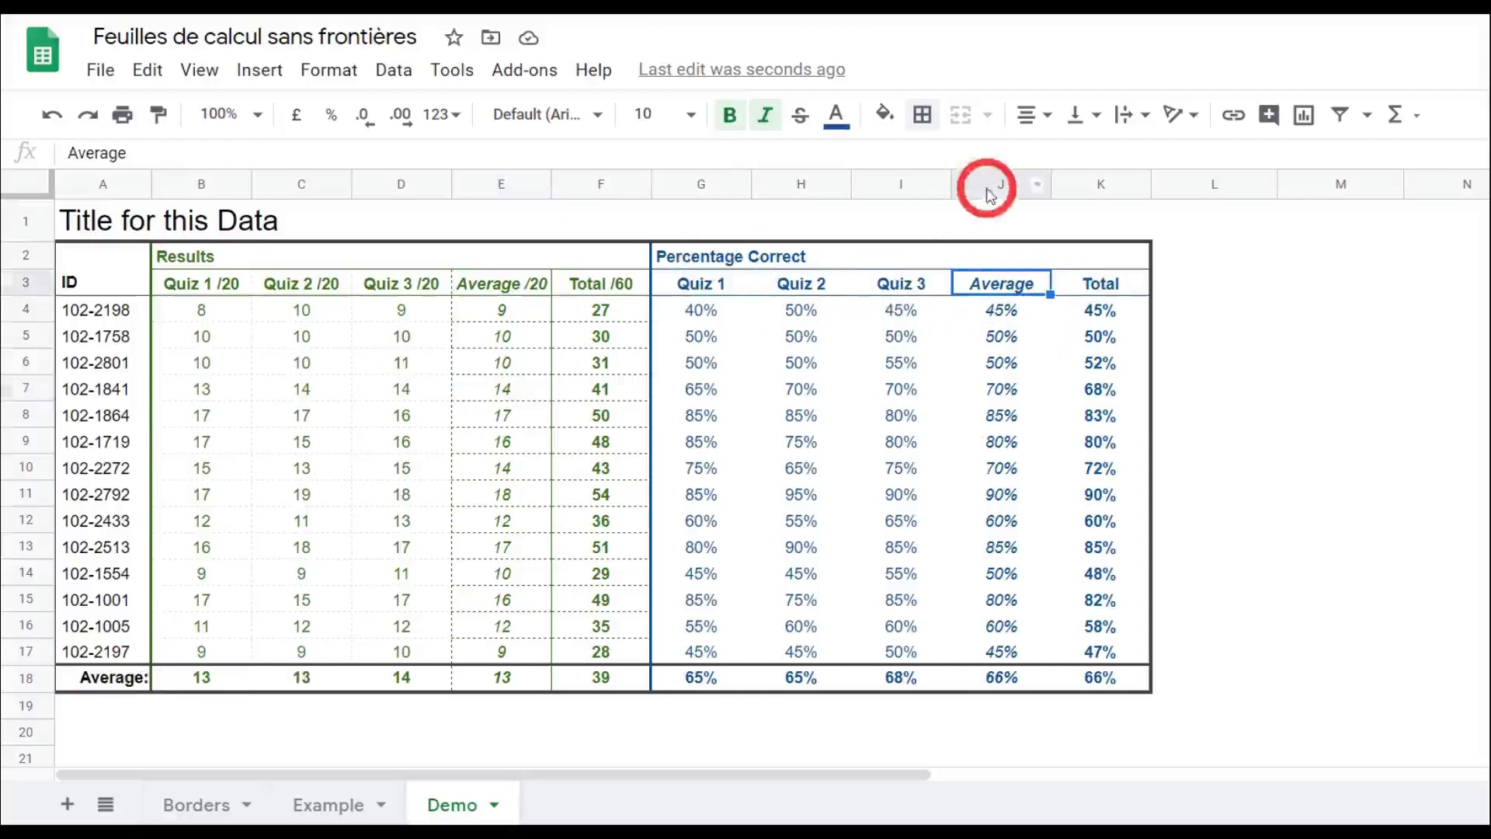
shift+click(1116, 655)
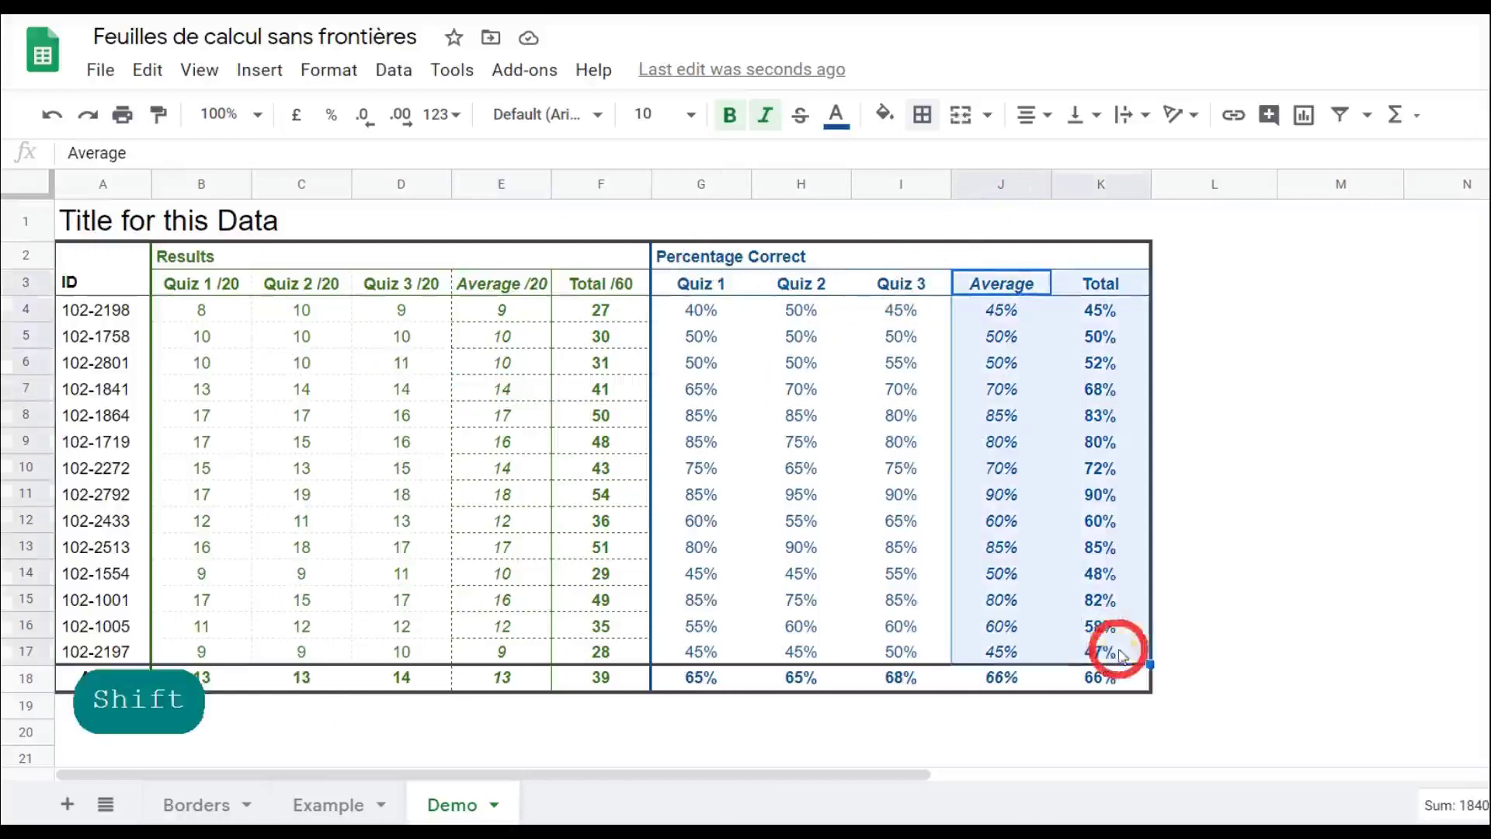
click(924, 124)
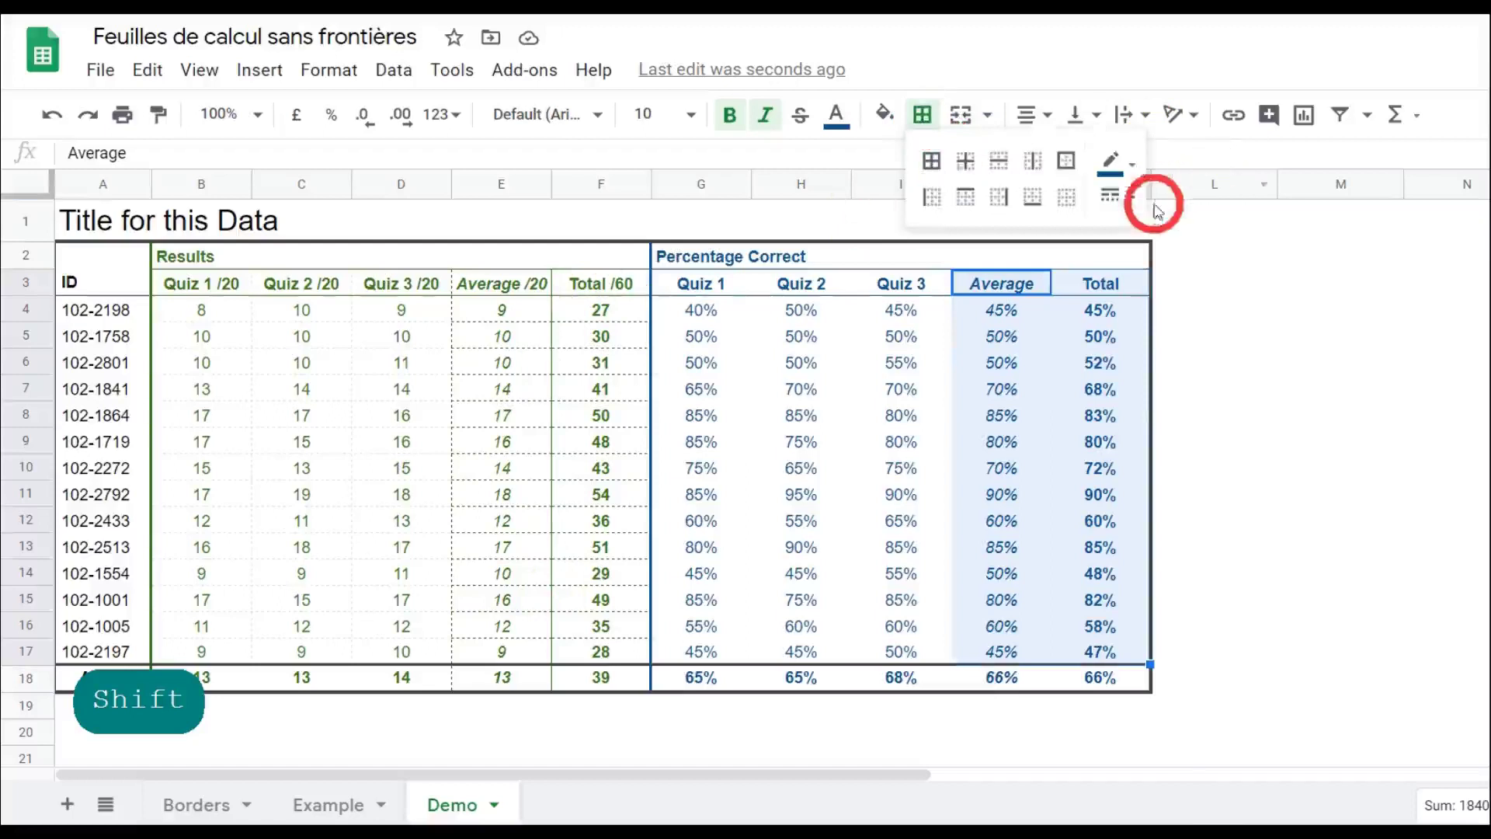
click(1118, 196)
click(1162, 283)
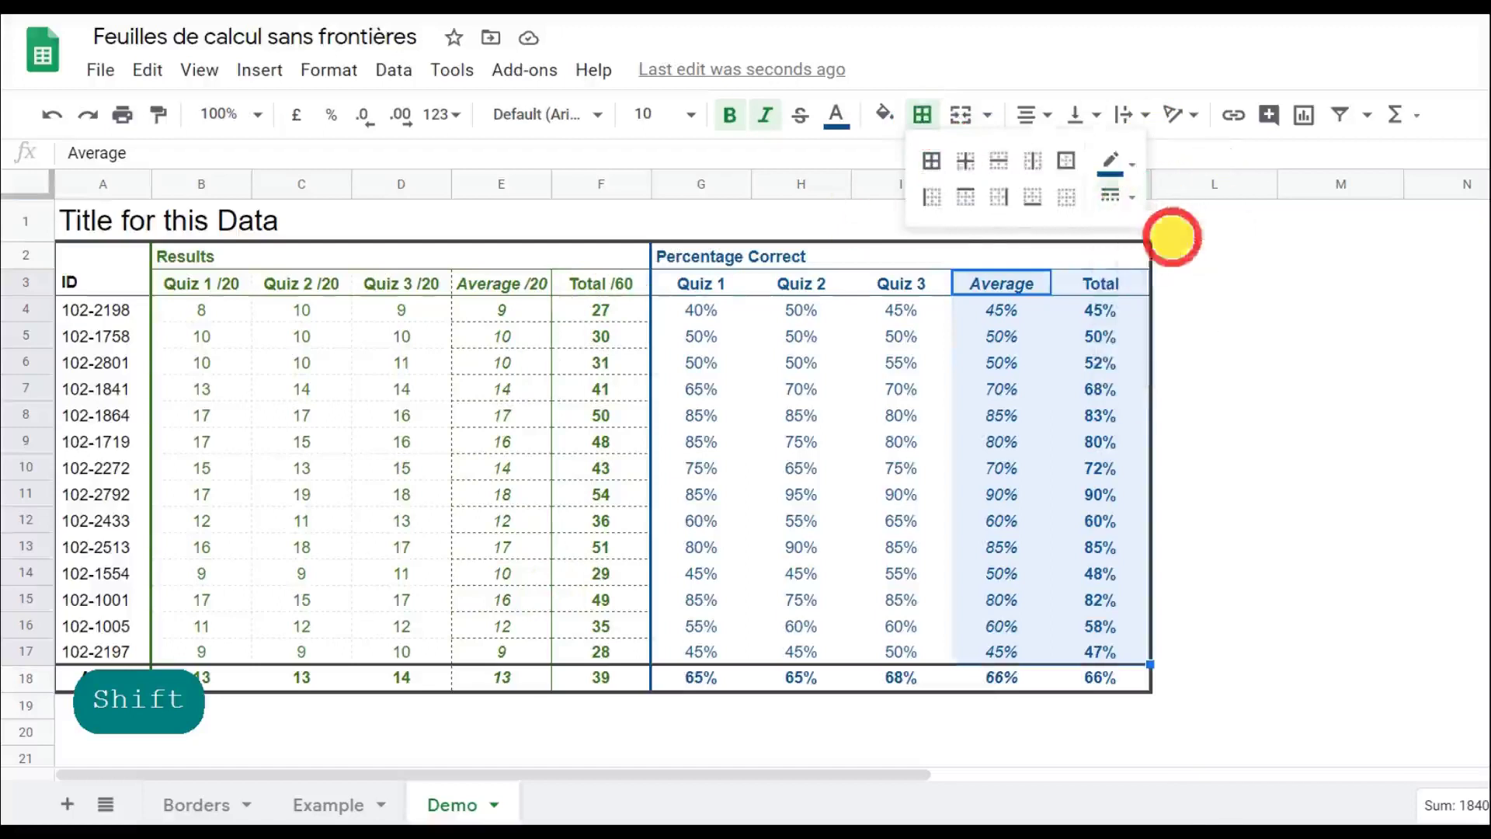
click(1130, 164)
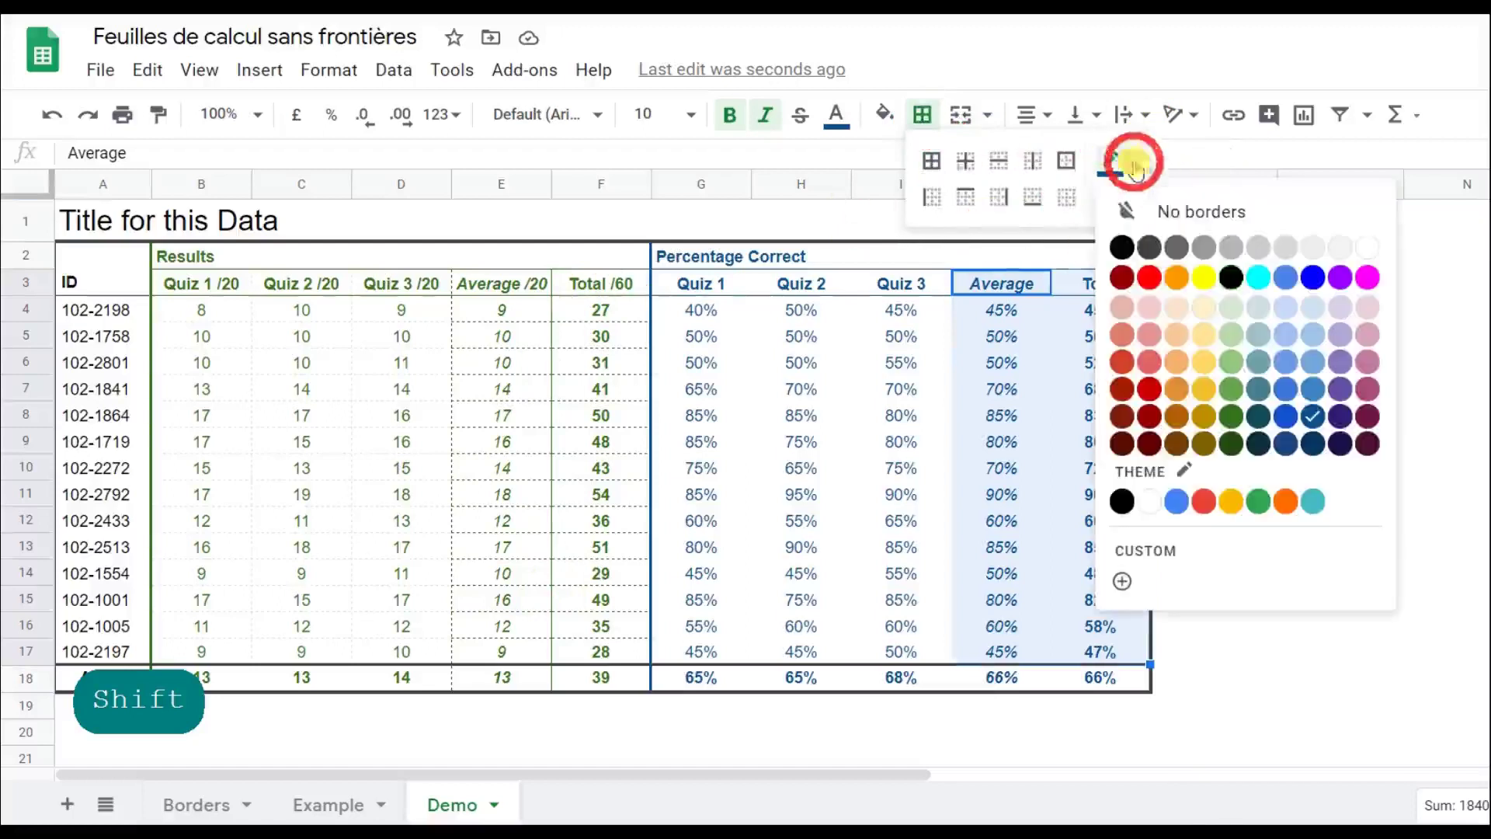
click(1313, 418)
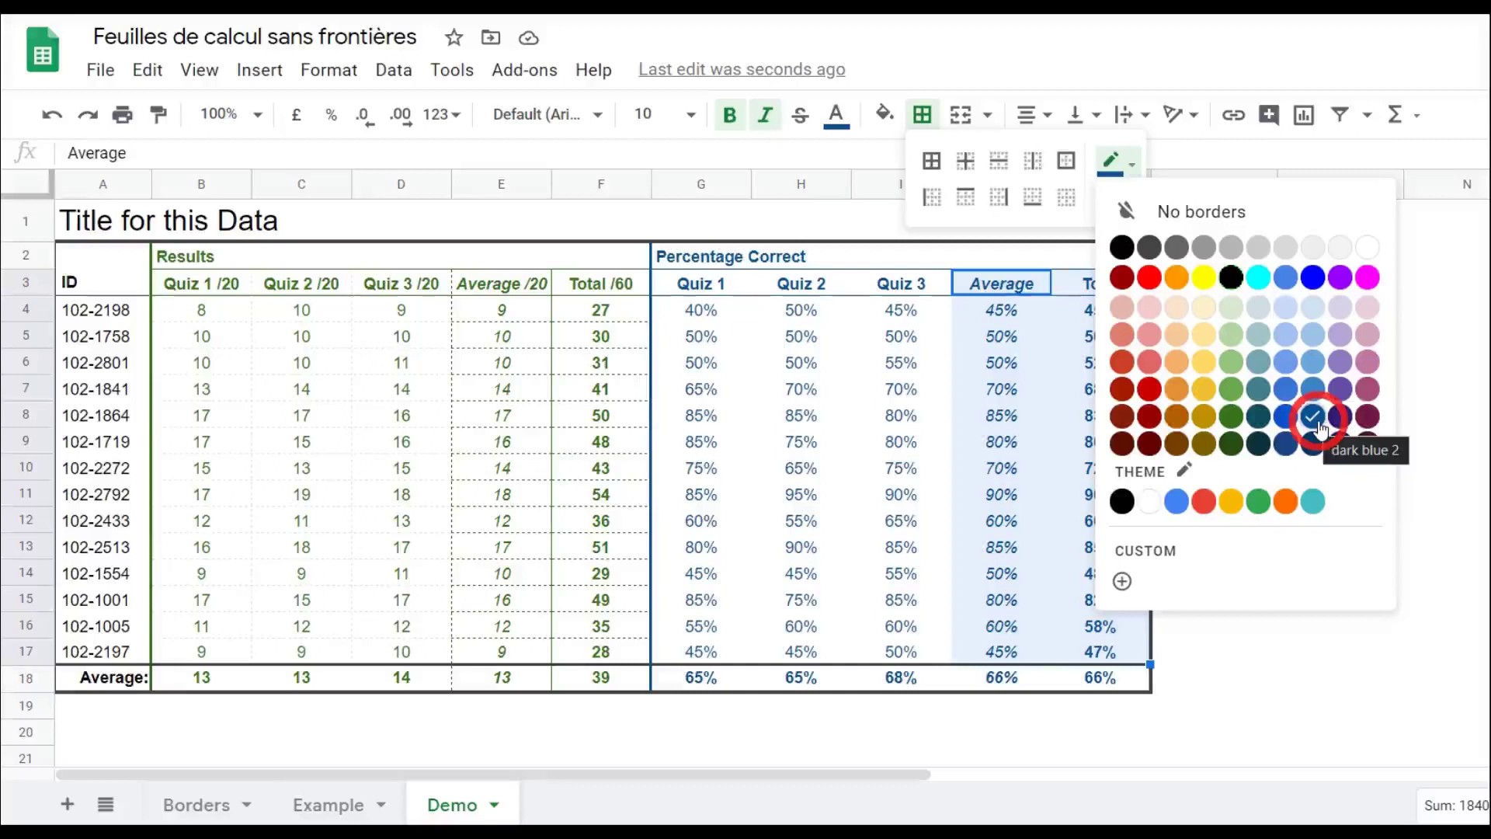
click(1032, 160)
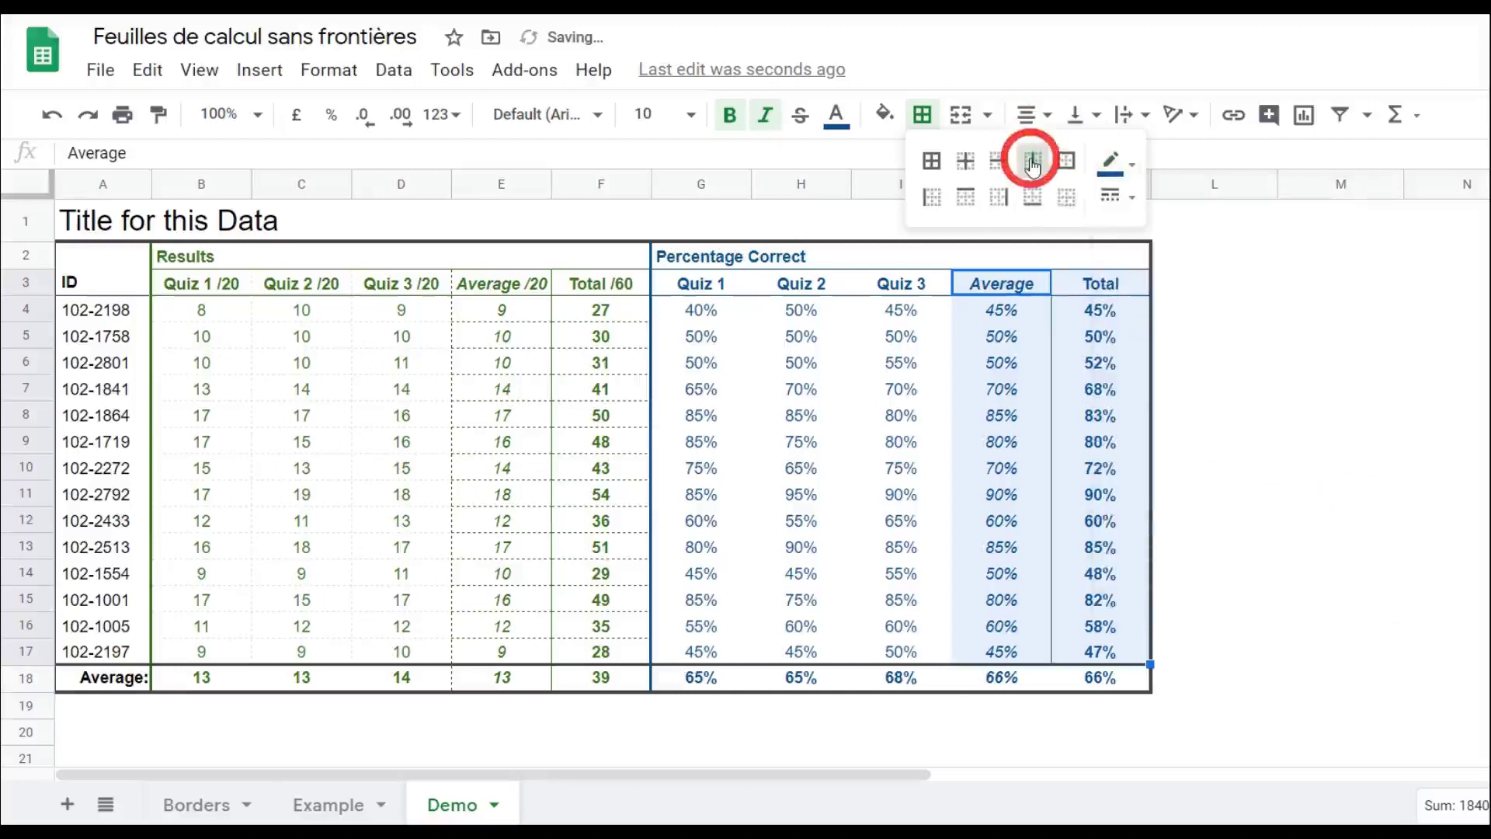
click(932, 197)
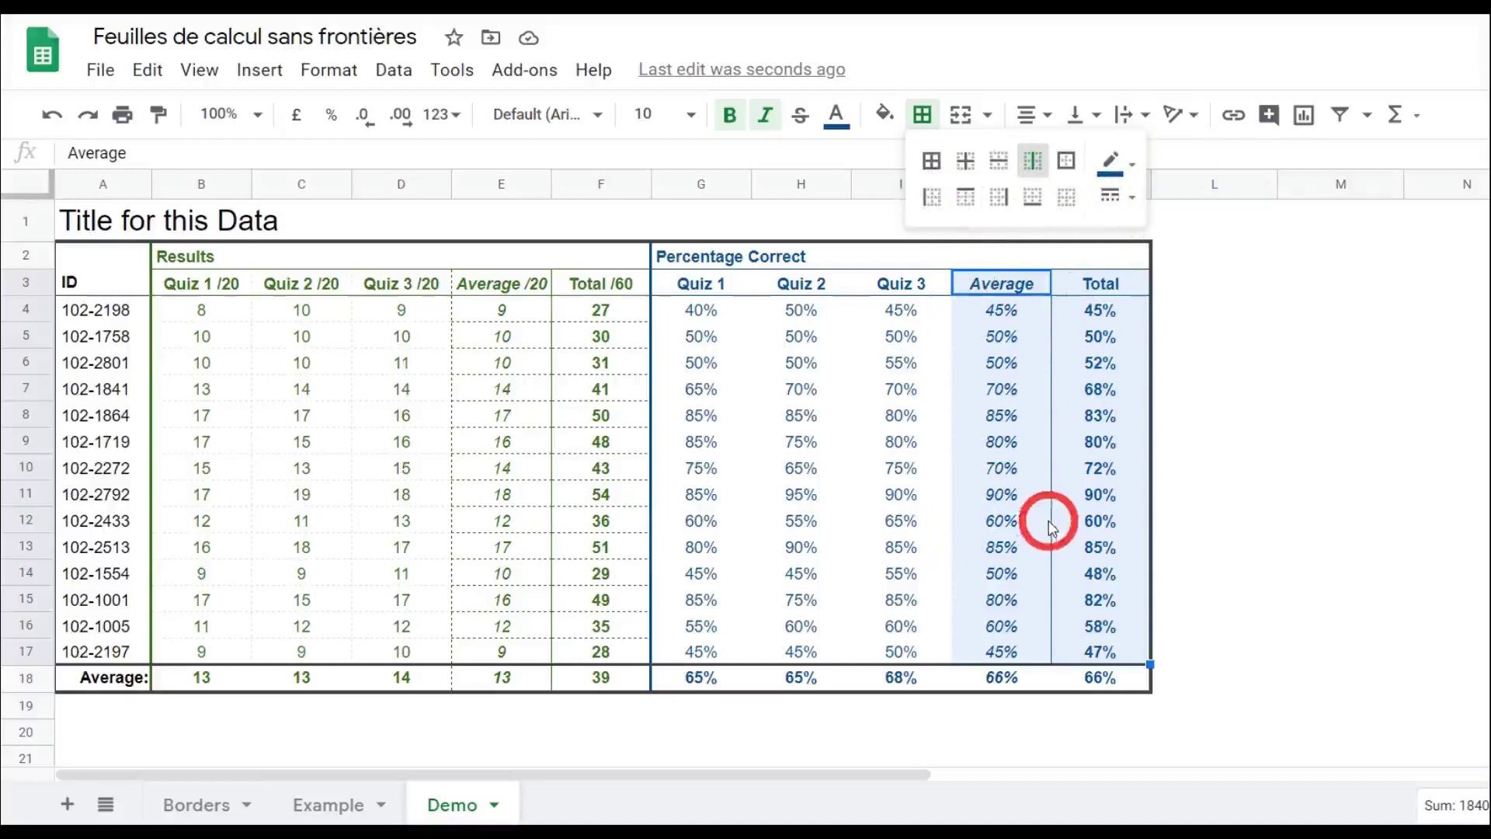
click(1238, 286)
Add a dashed dark blue 2 left border to the Percentage Correct Average and Total columns J3:K17.
click(1009, 289)
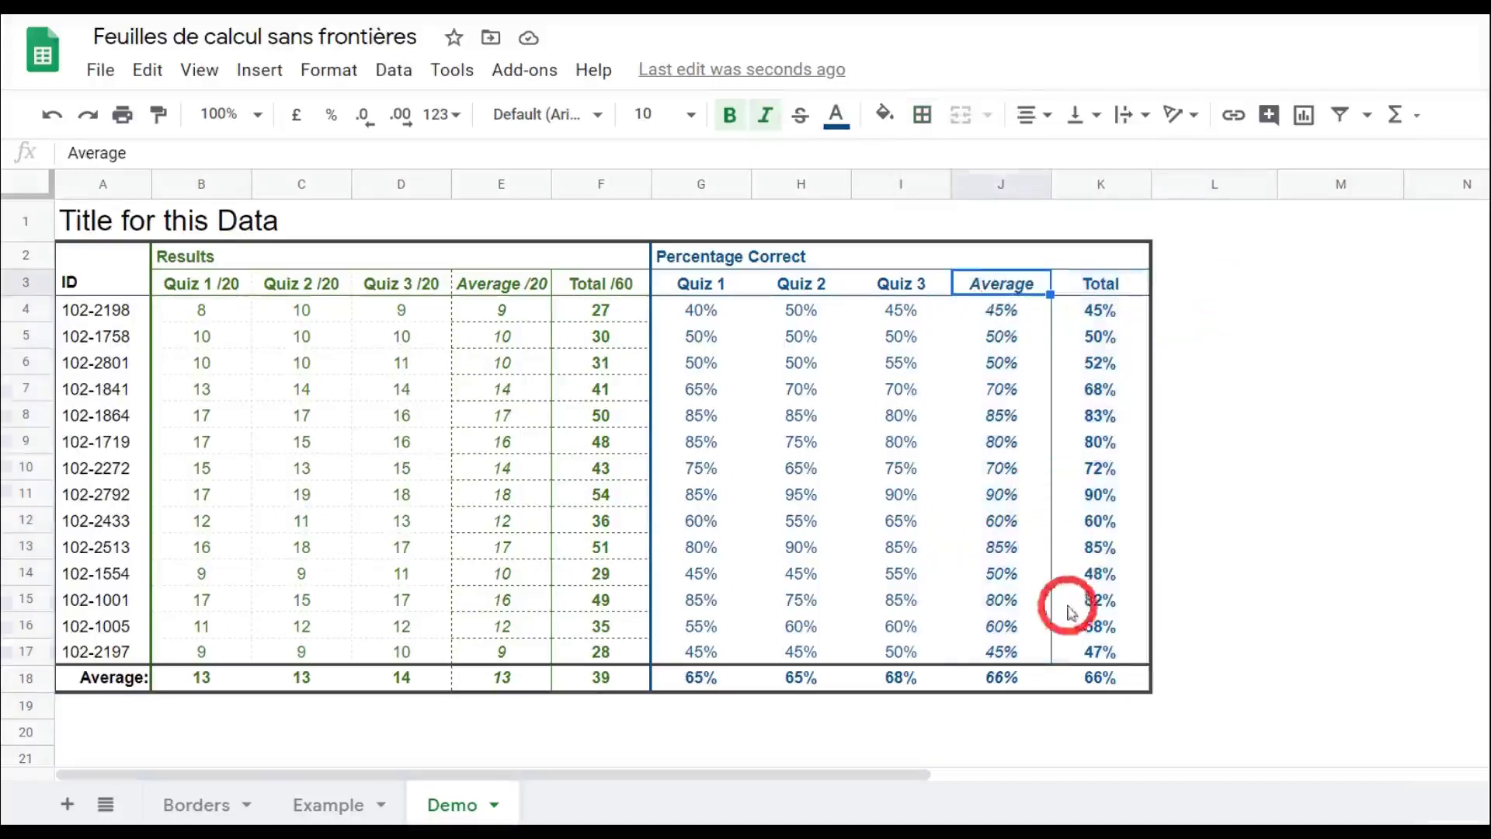
shift+click(1103, 653)
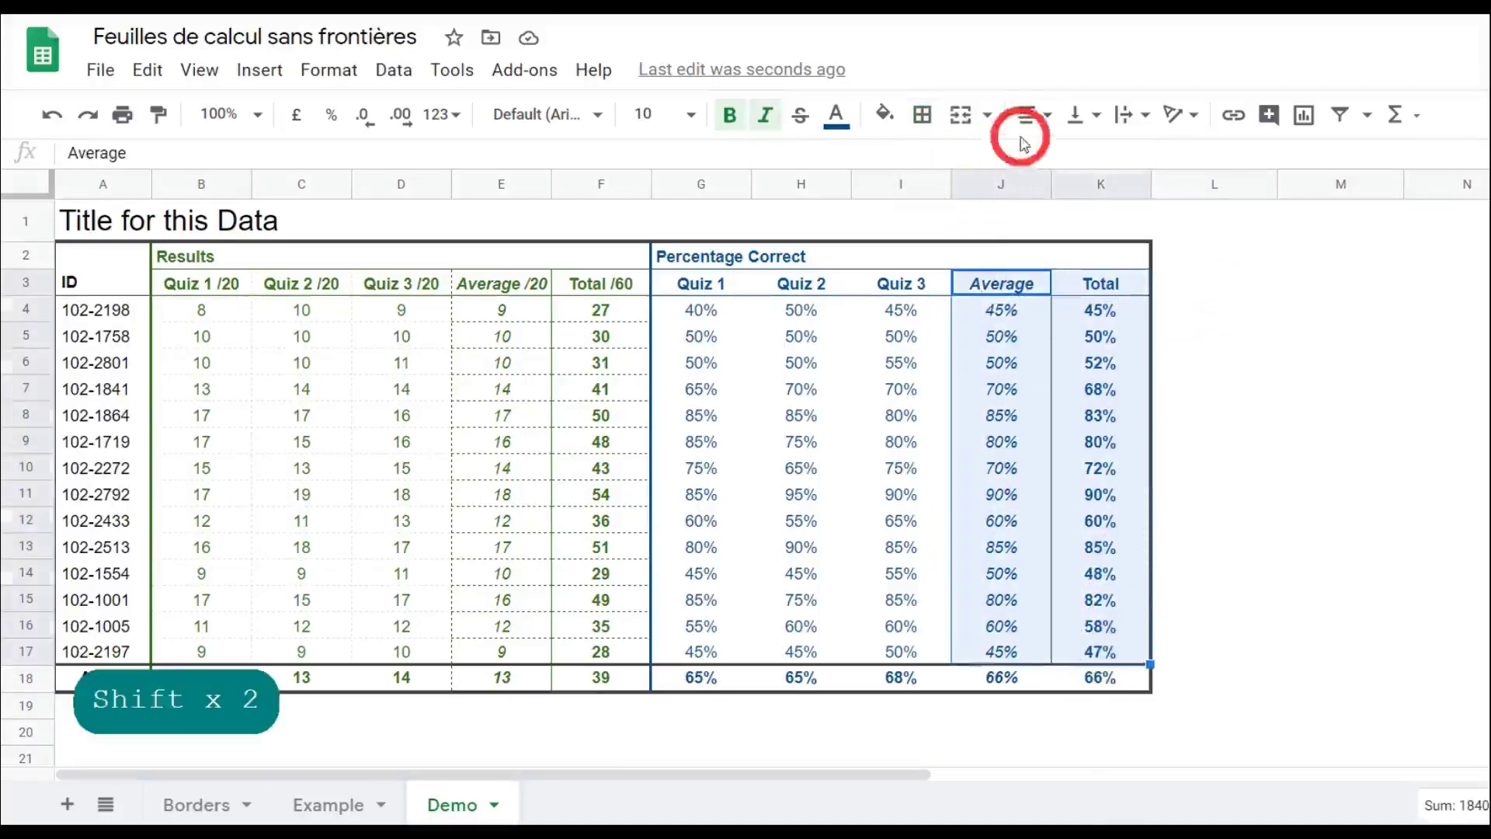
click(924, 114)
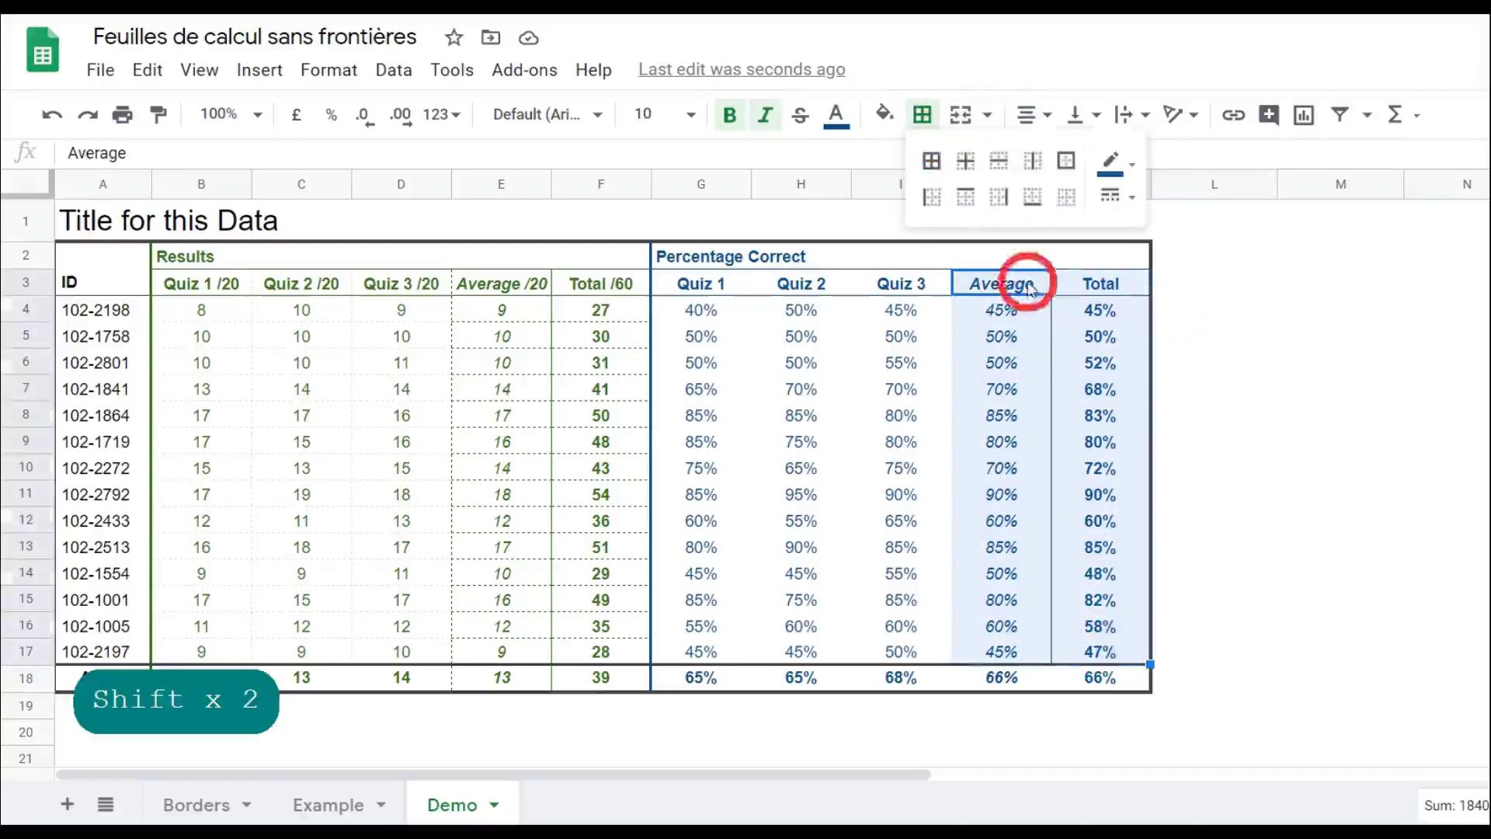
click(1111, 194)
click(1155, 318)
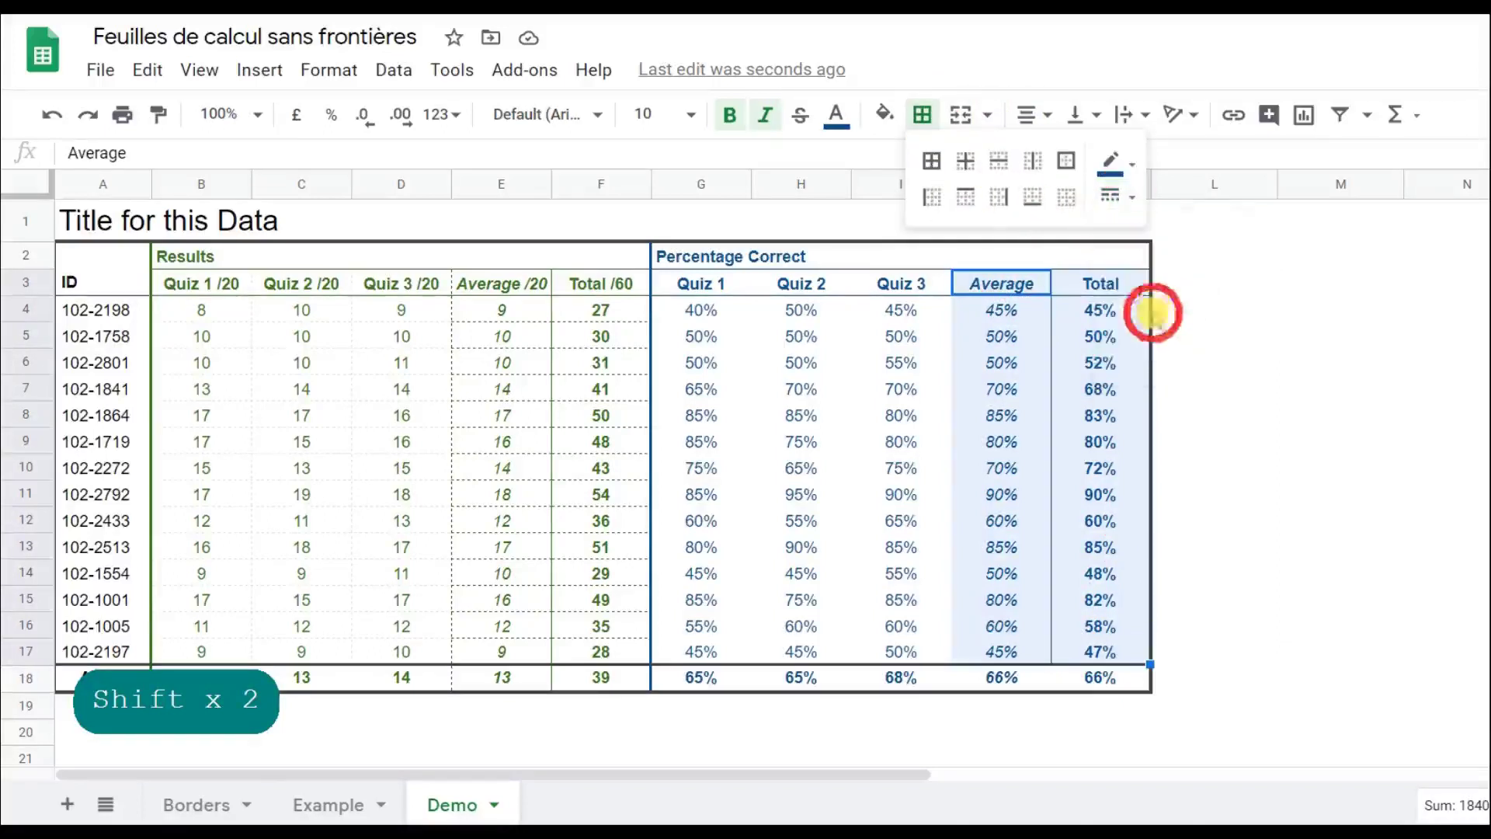
click(932, 196)
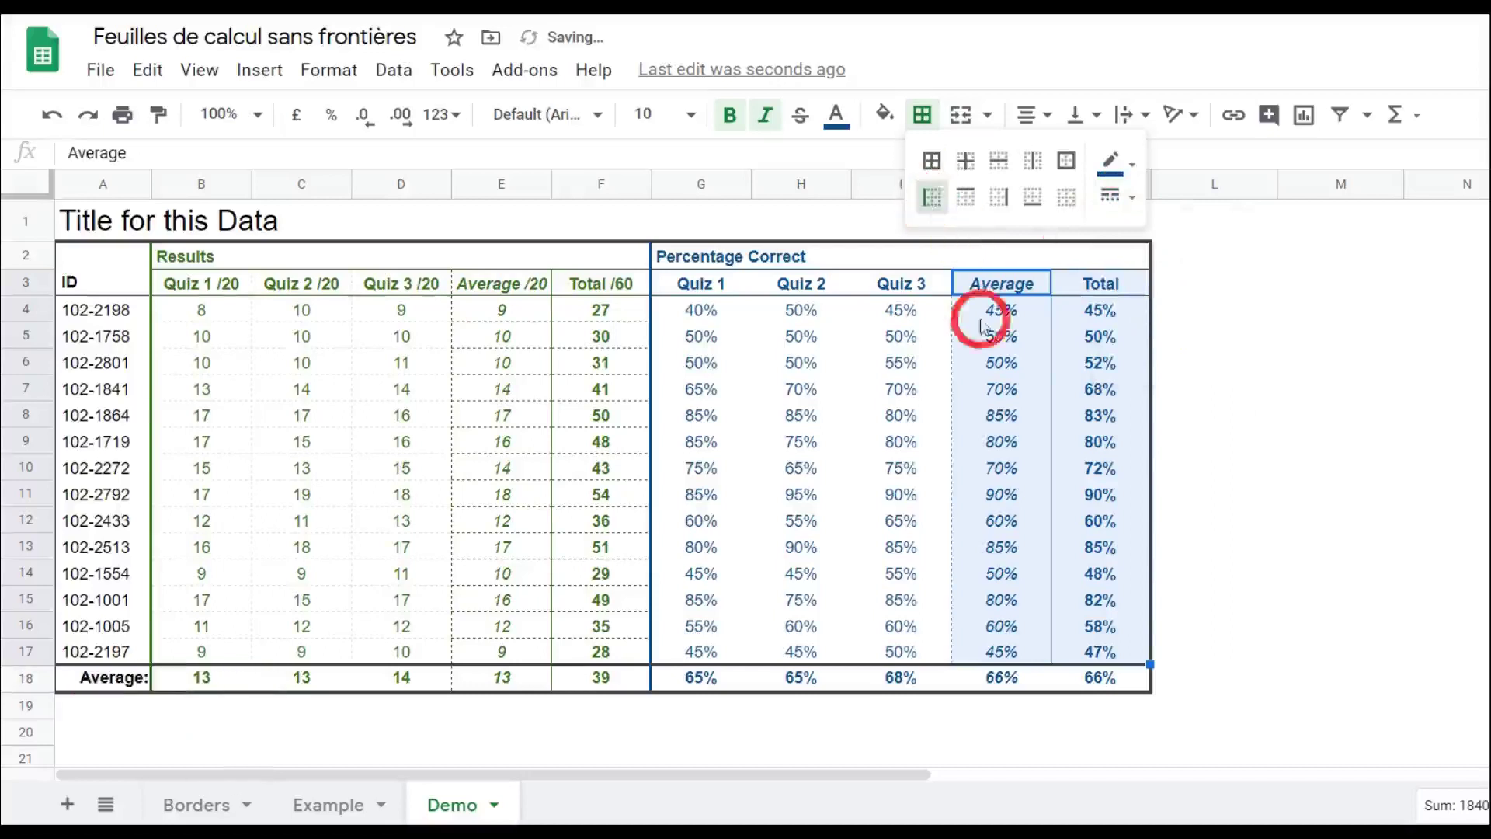
click(992, 391)
Add dashed light blue 3 inner borders to the Percentage Correct quiz data G4:I17.
click(713, 289)
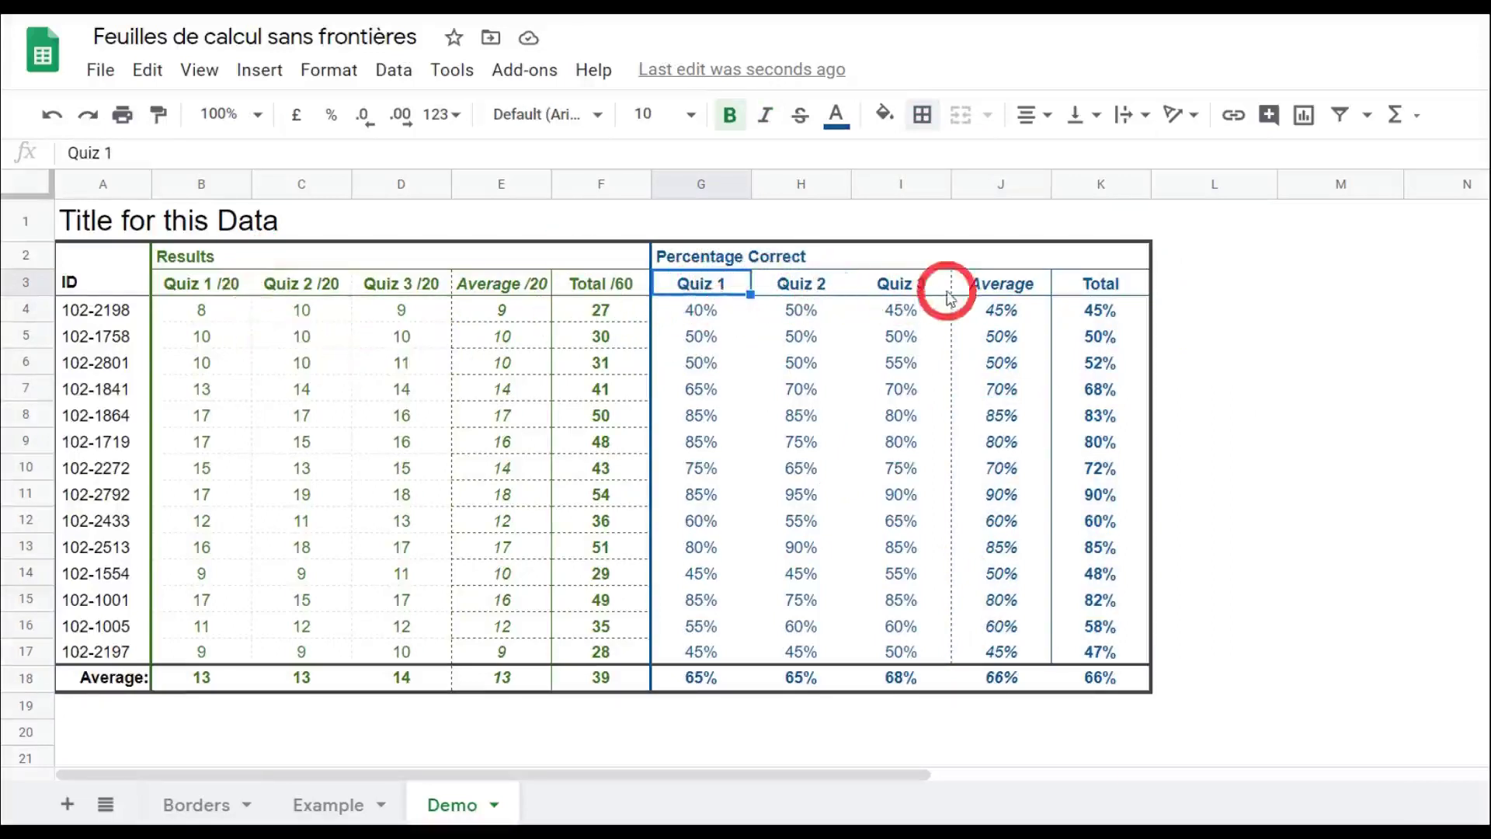
click(705, 311)
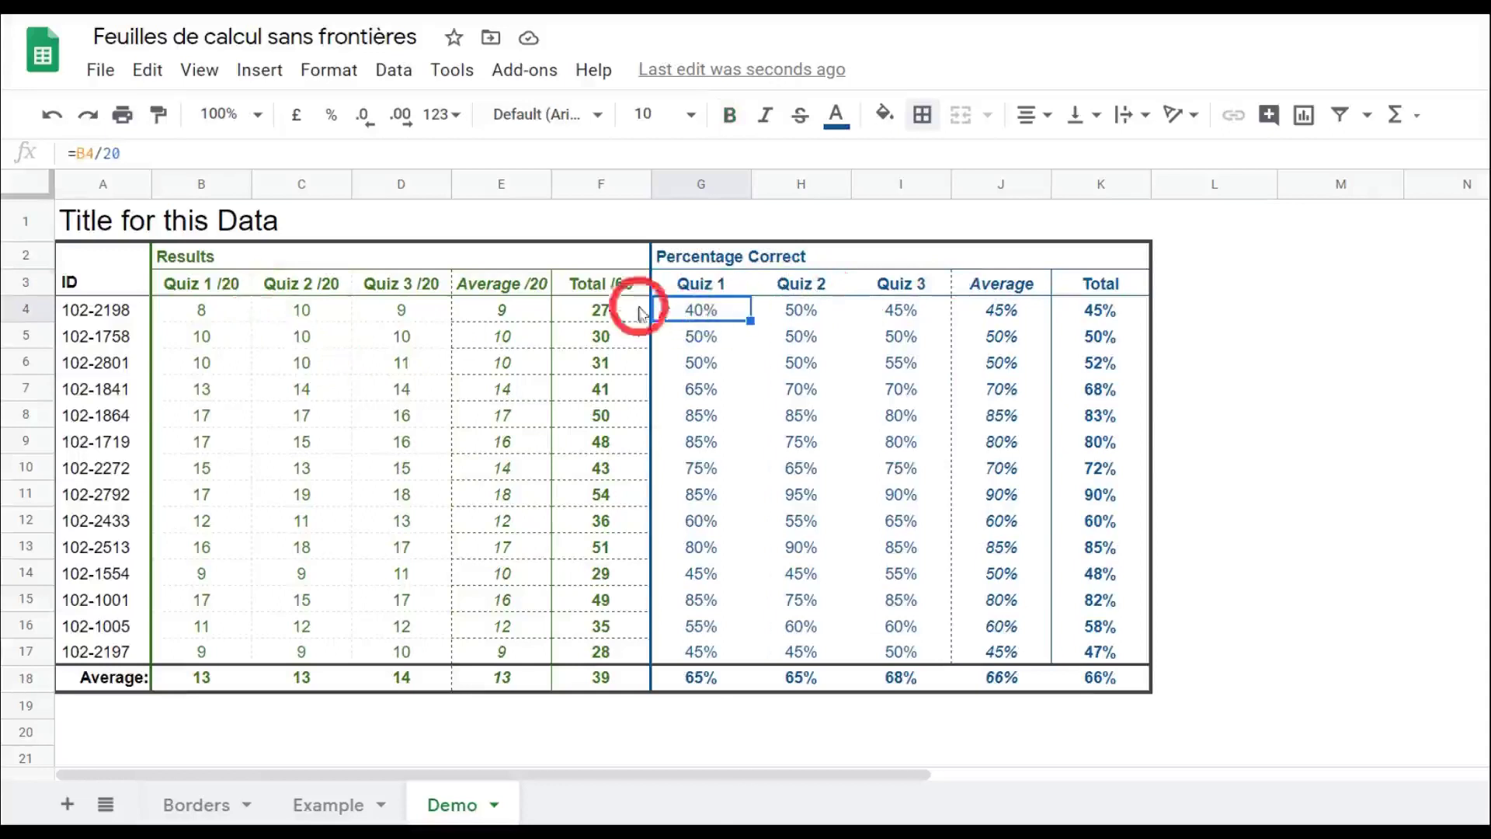
shift+click(909, 653)
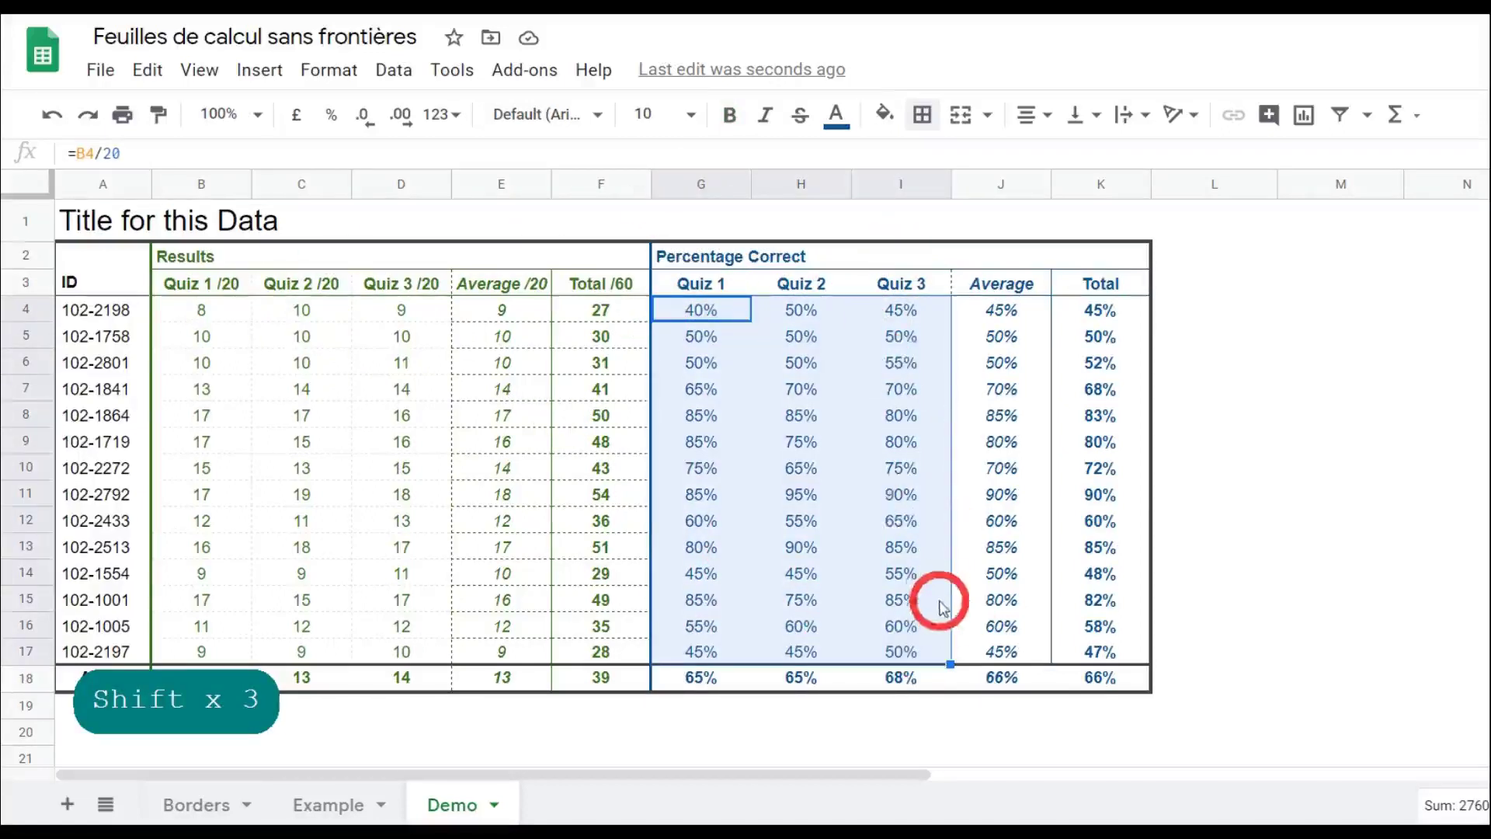
click(922, 116)
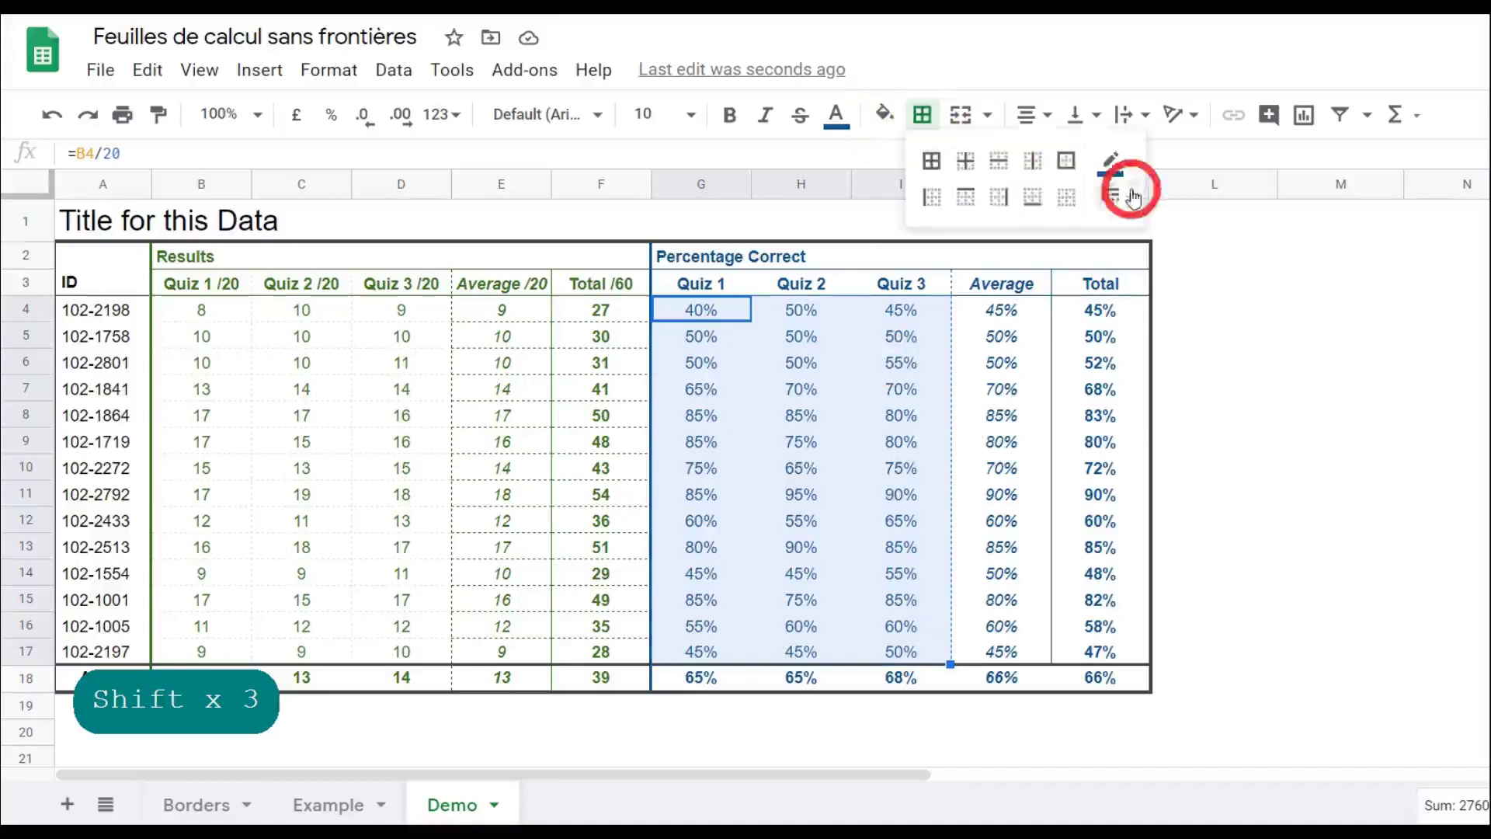
click(1128, 163)
click(1312, 306)
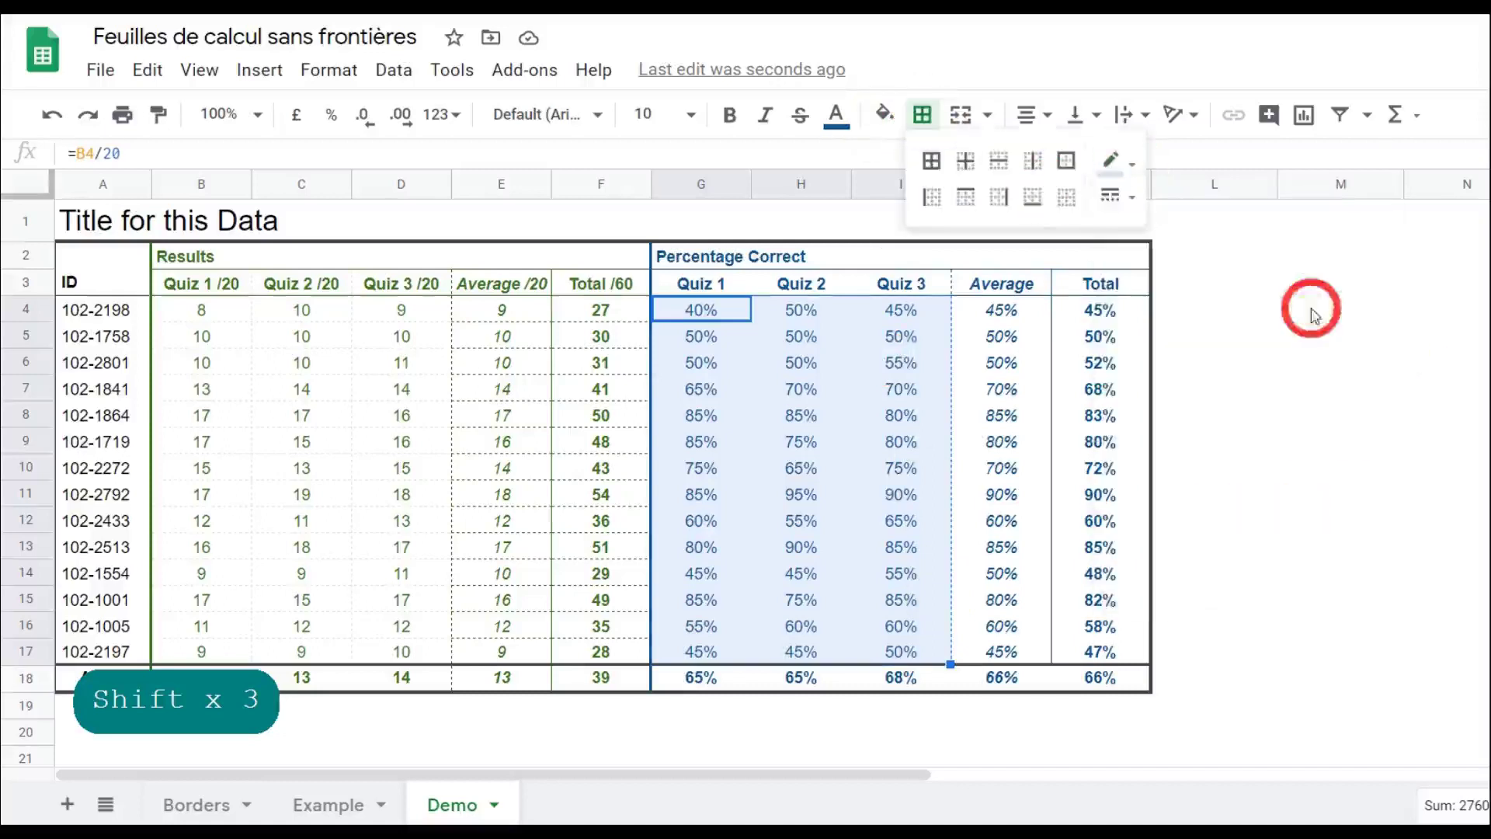
click(1112, 196)
click(1162, 334)
click(998, 195)
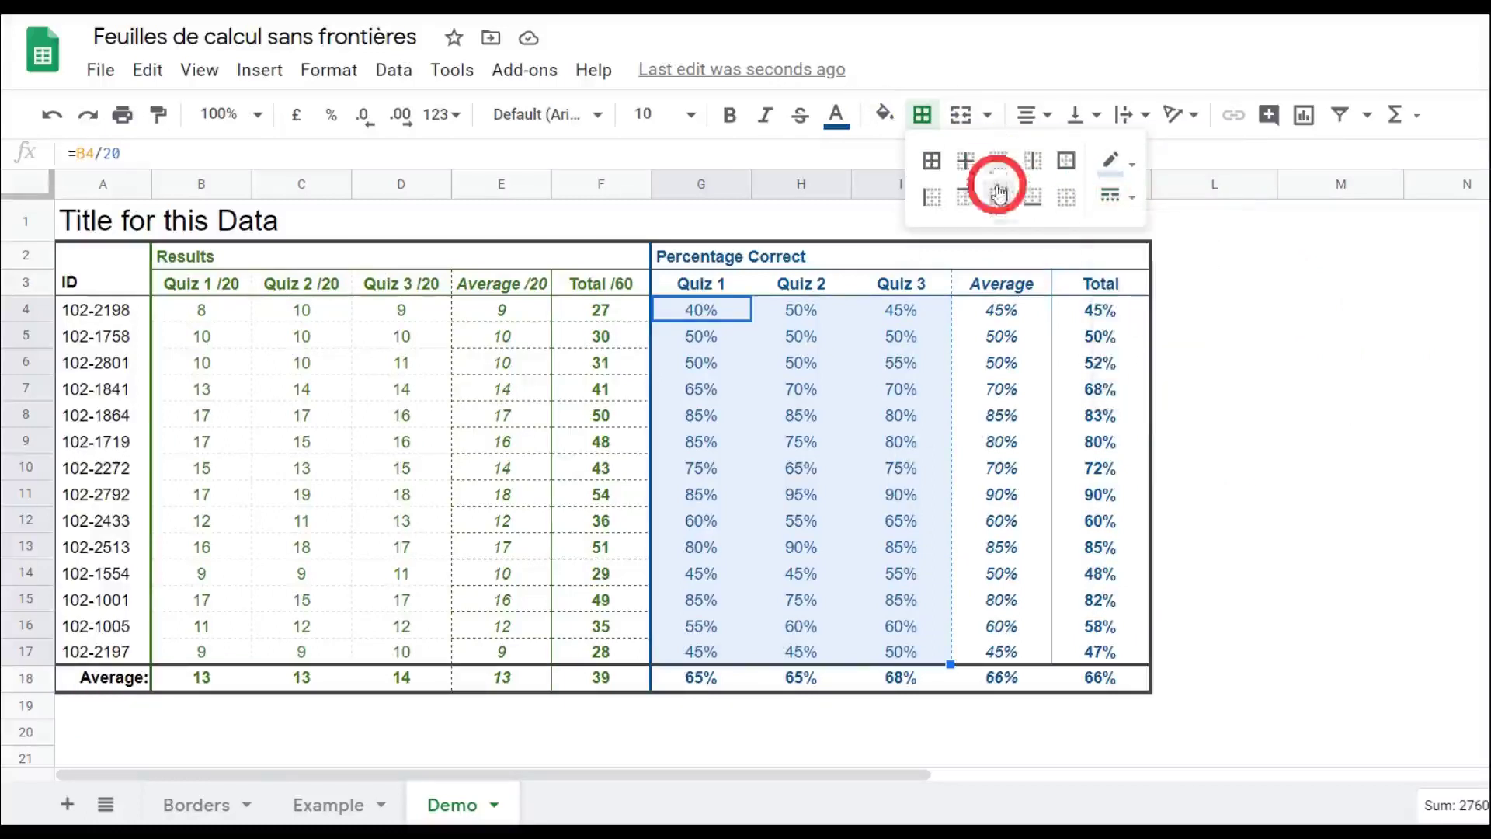
click(966, 165)
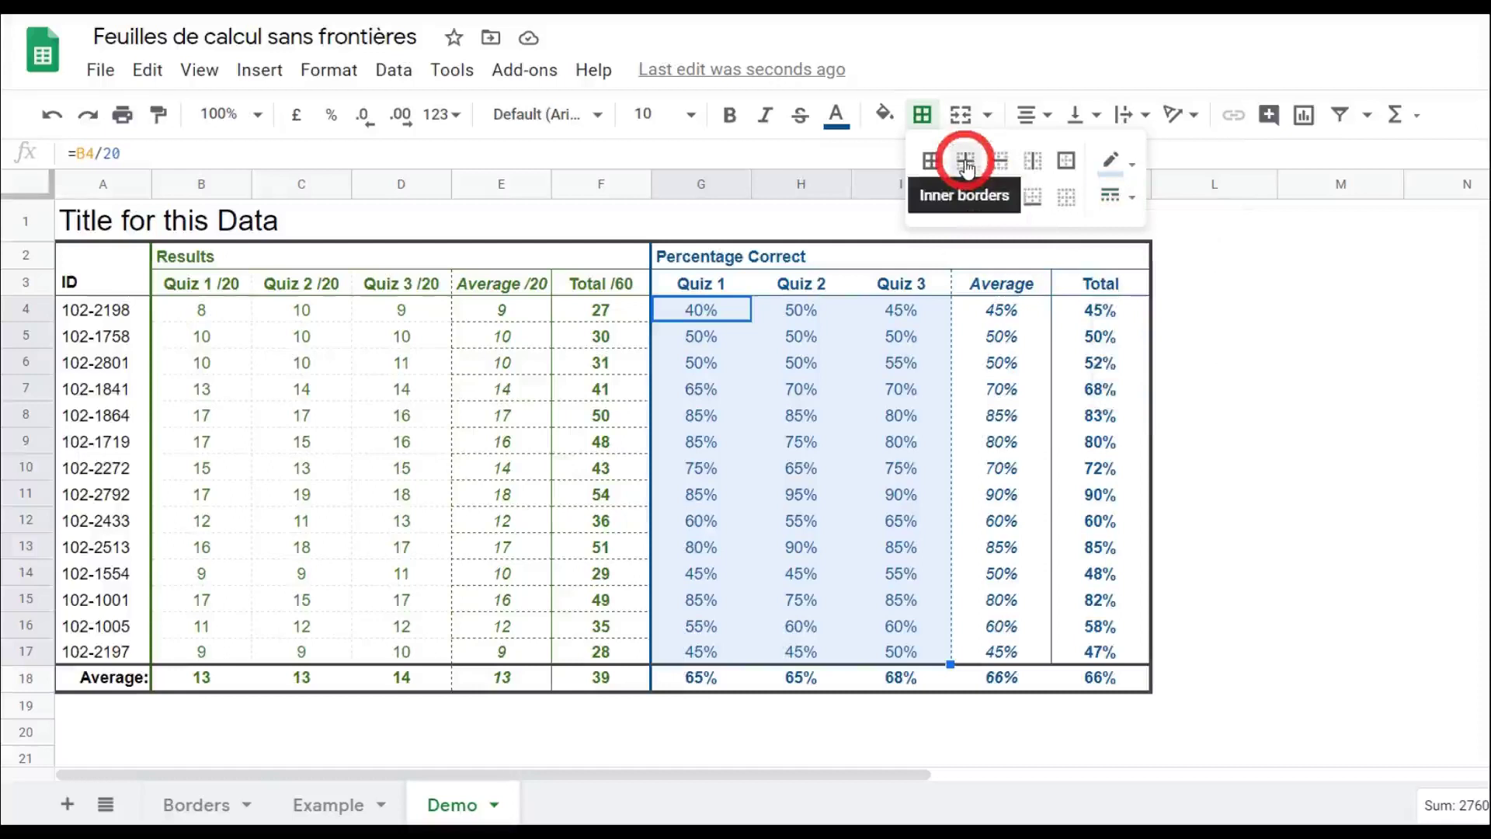
click(778, 362)
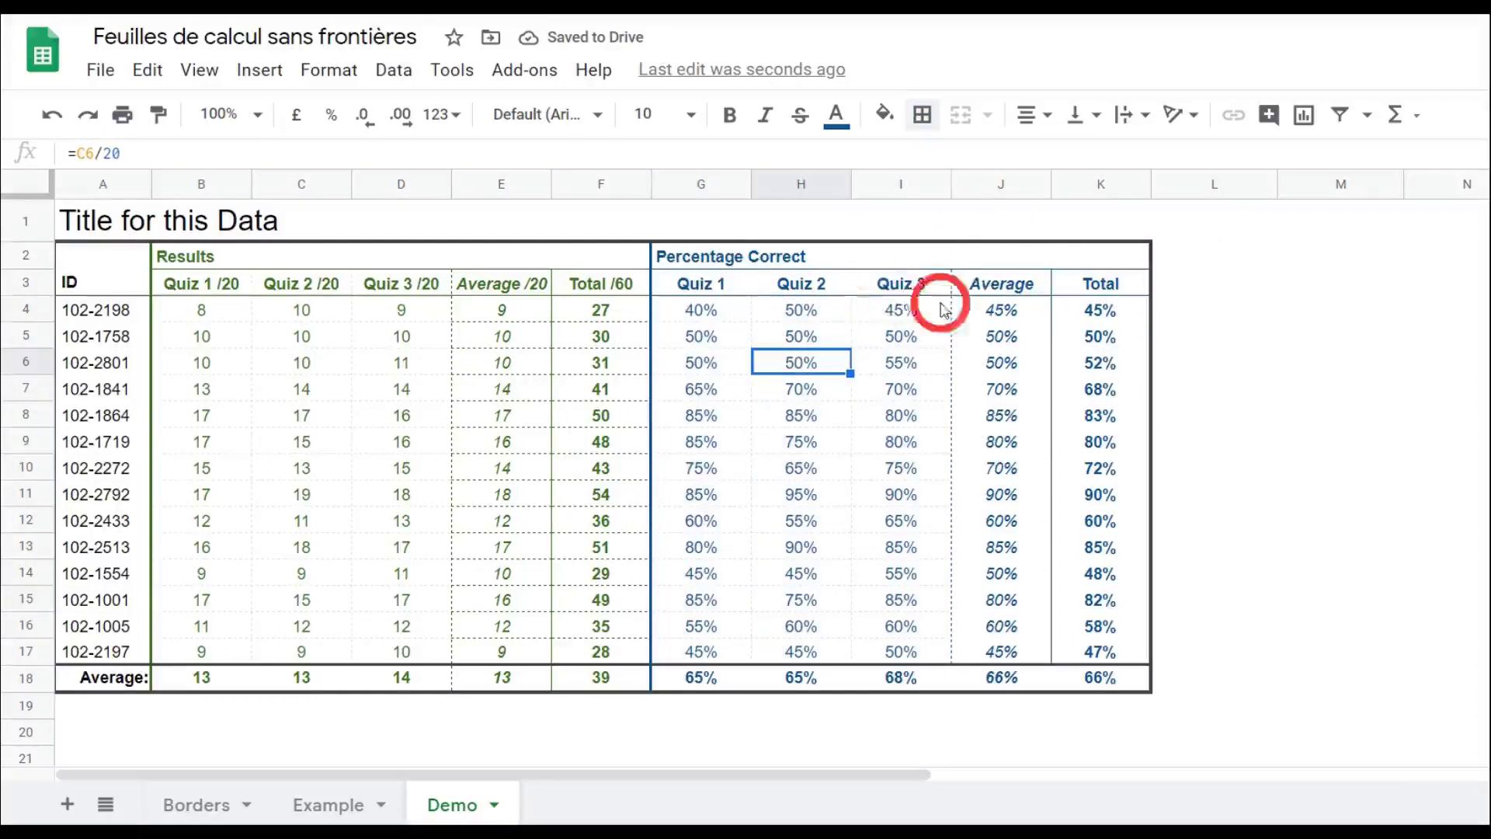
Add light blue 3 inner vertical borders between the Percentage Correct quiz headers G3:I3.
click(728, 285)
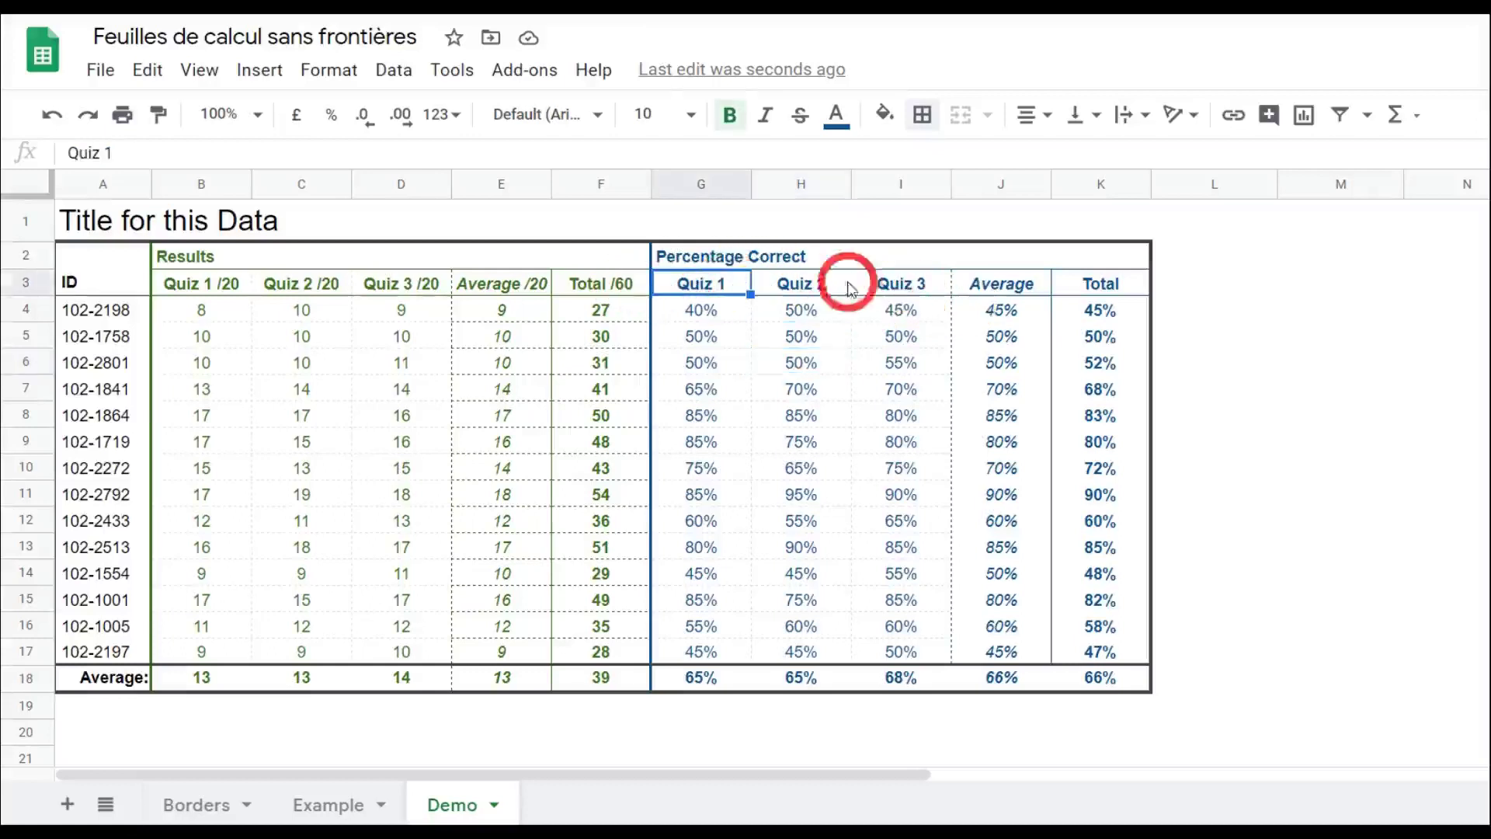
shift+click(909, 284)
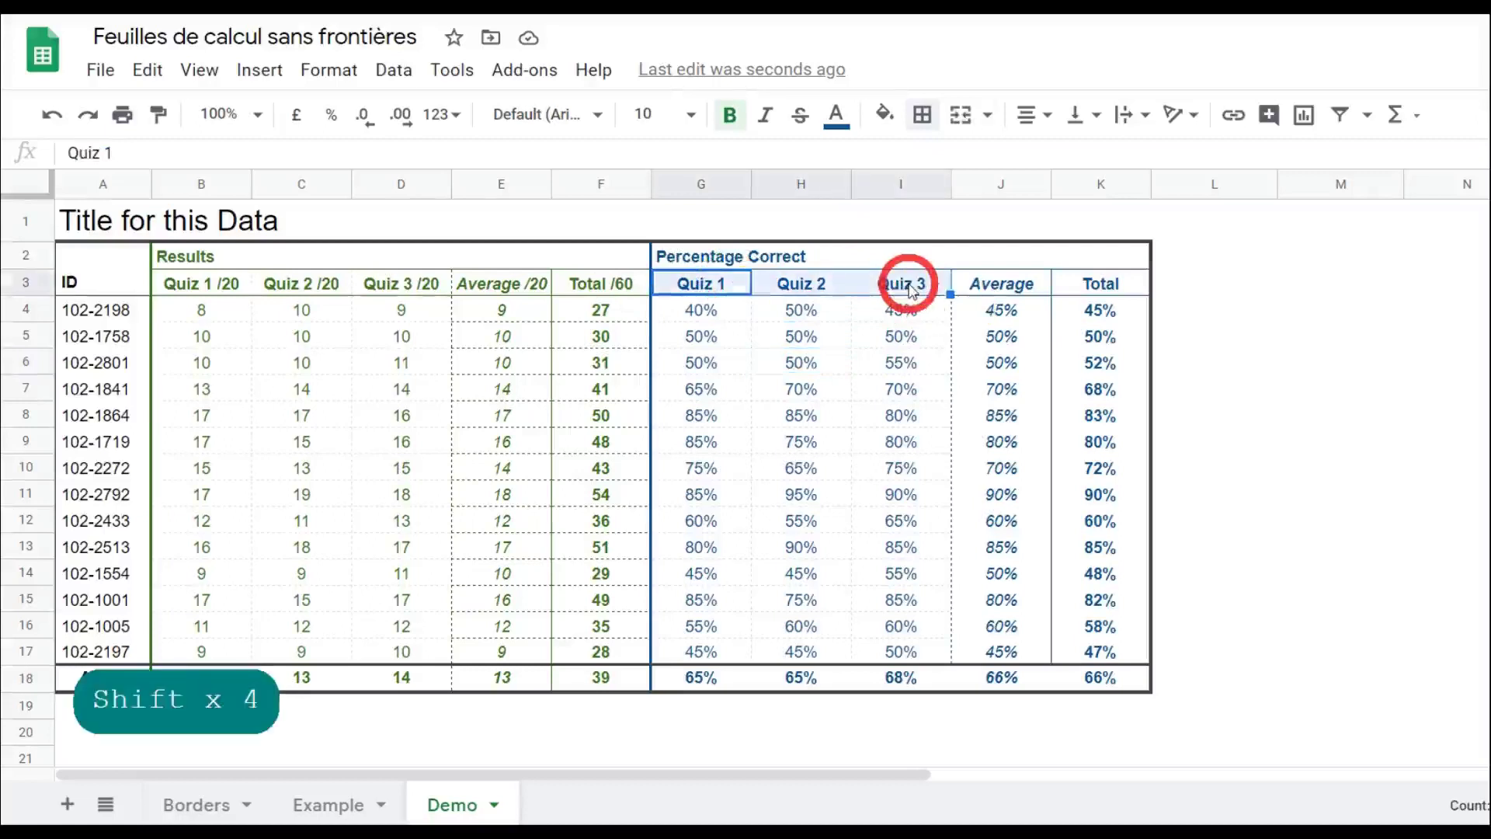
click(922, 115)
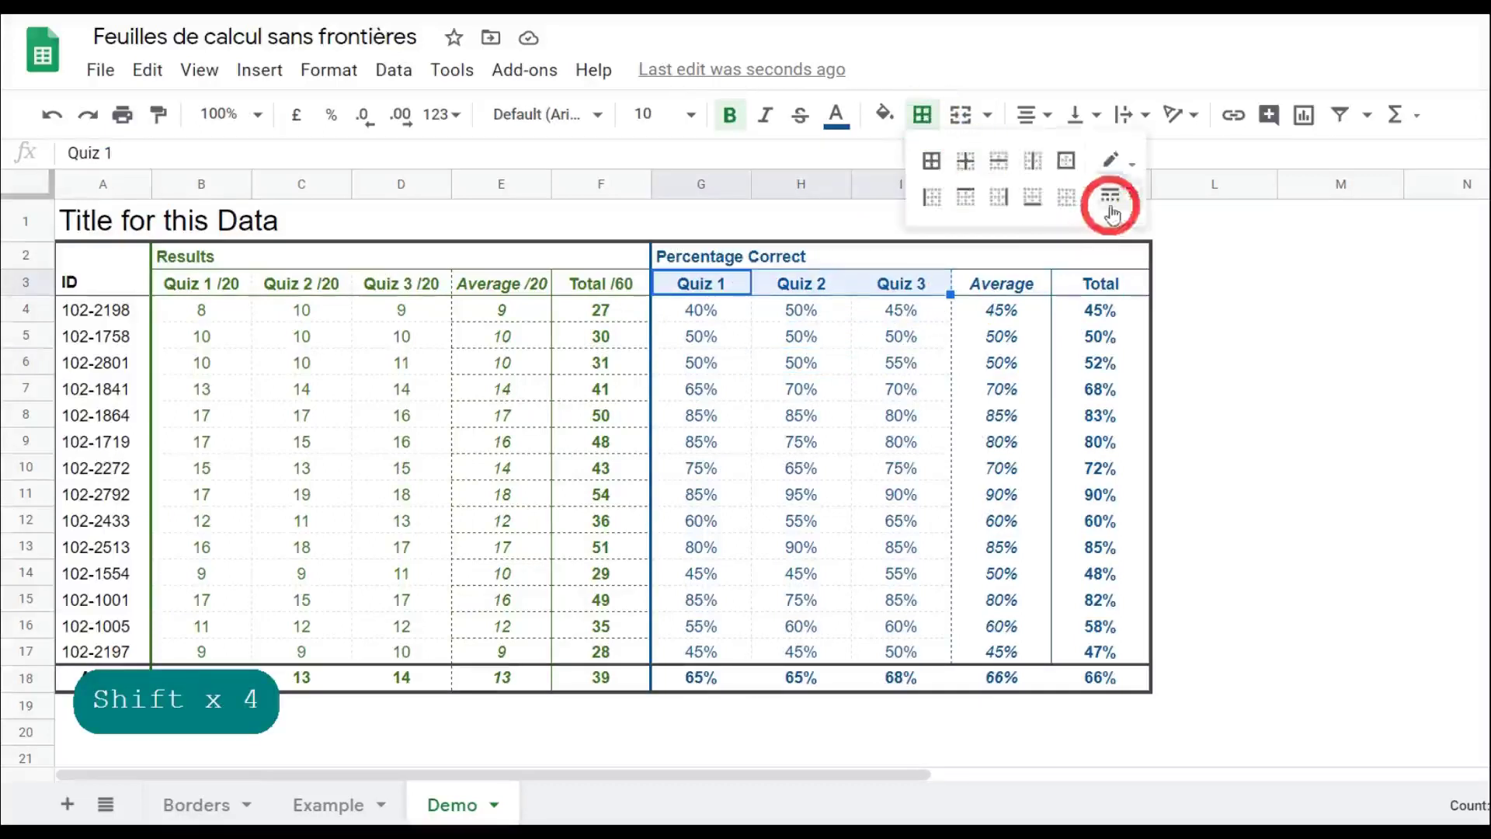
click(1036, 165)
click(983, 391)
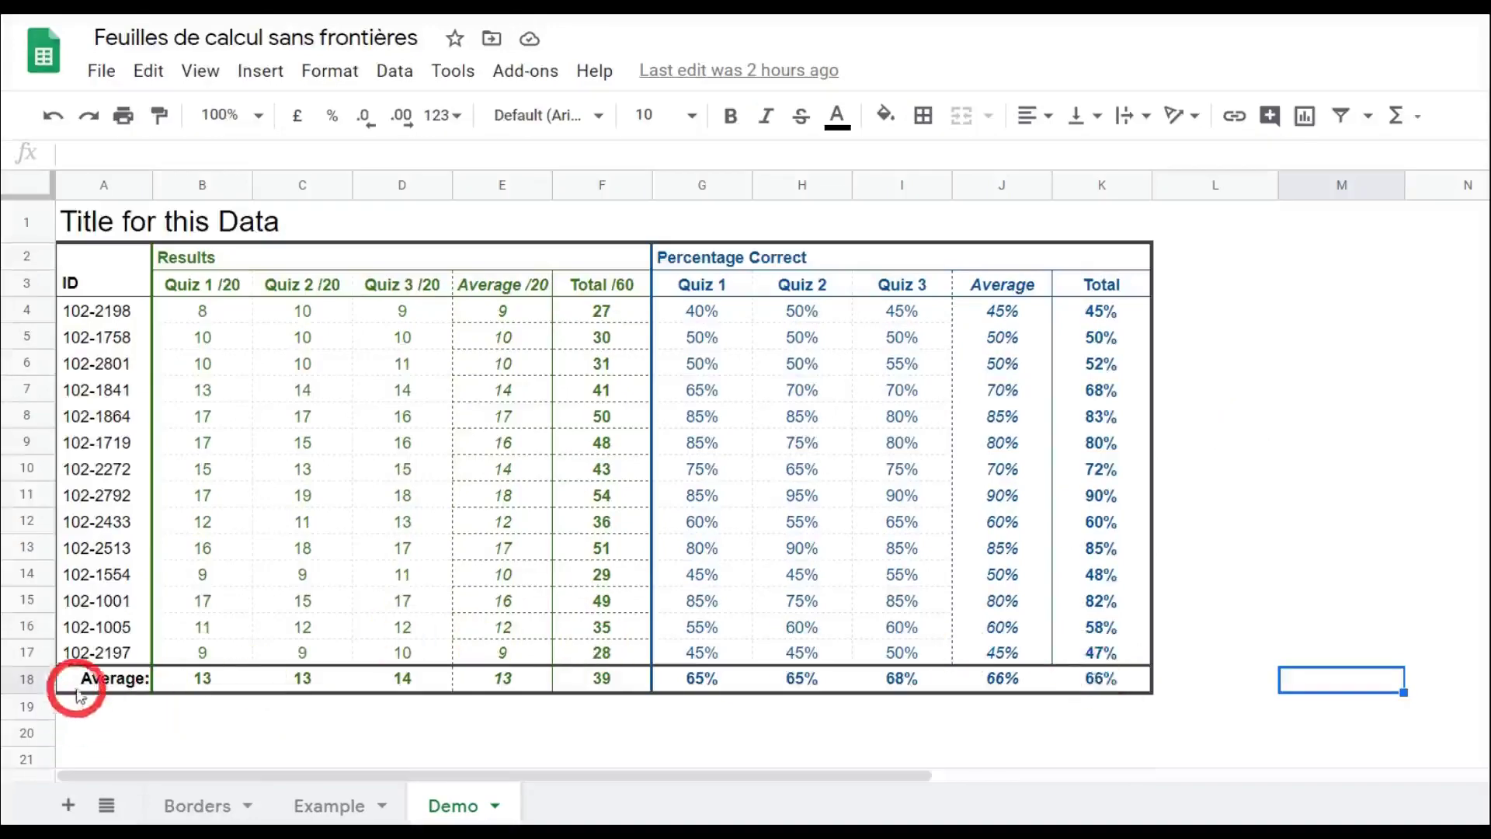
Add a thin dark blue 2 left border to the Percentage Correct Total average in K18.
click(1116, 682)
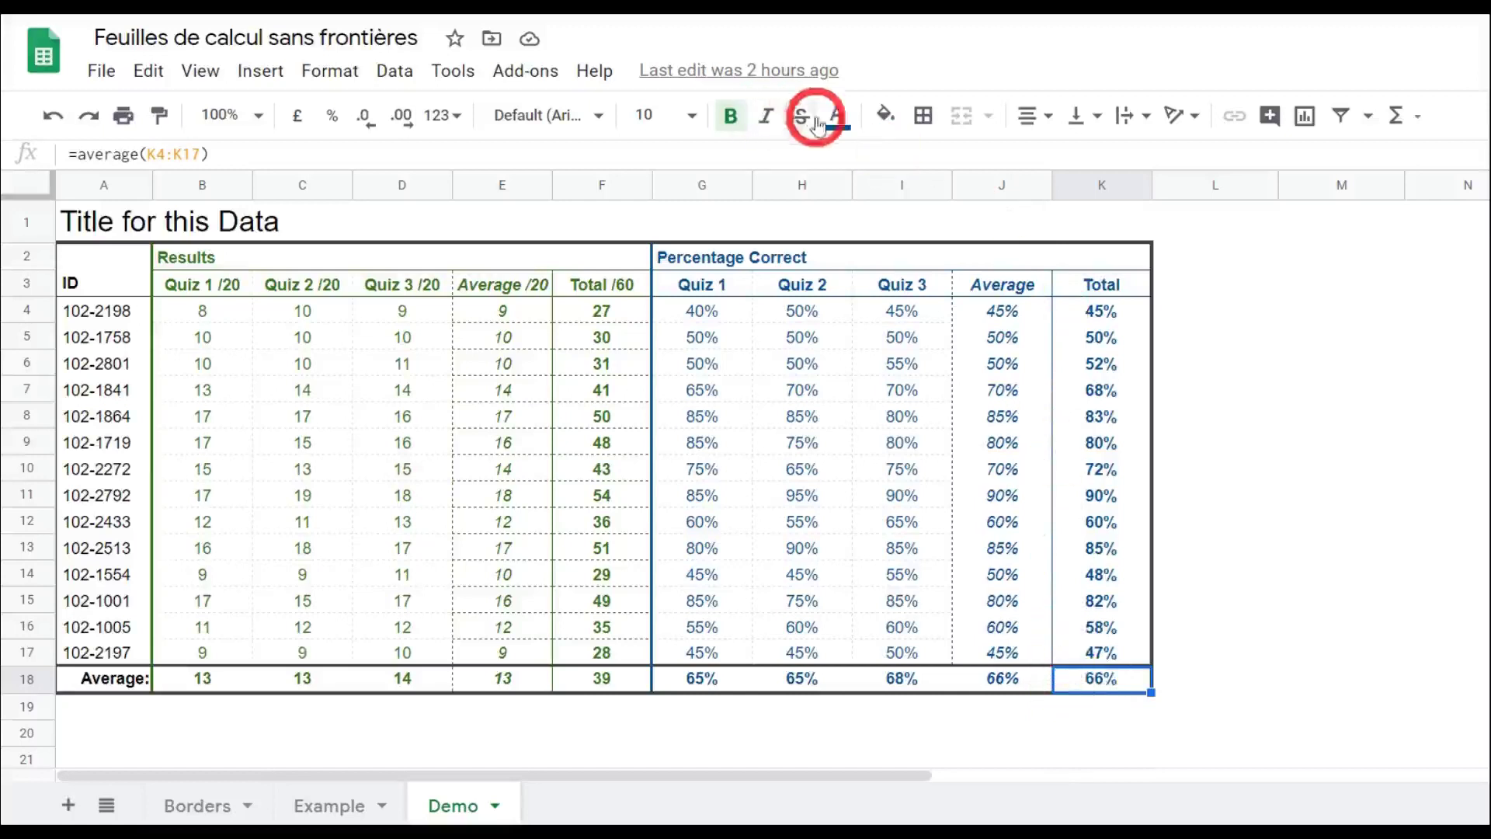
click(923, 115)
click(1130, 162)
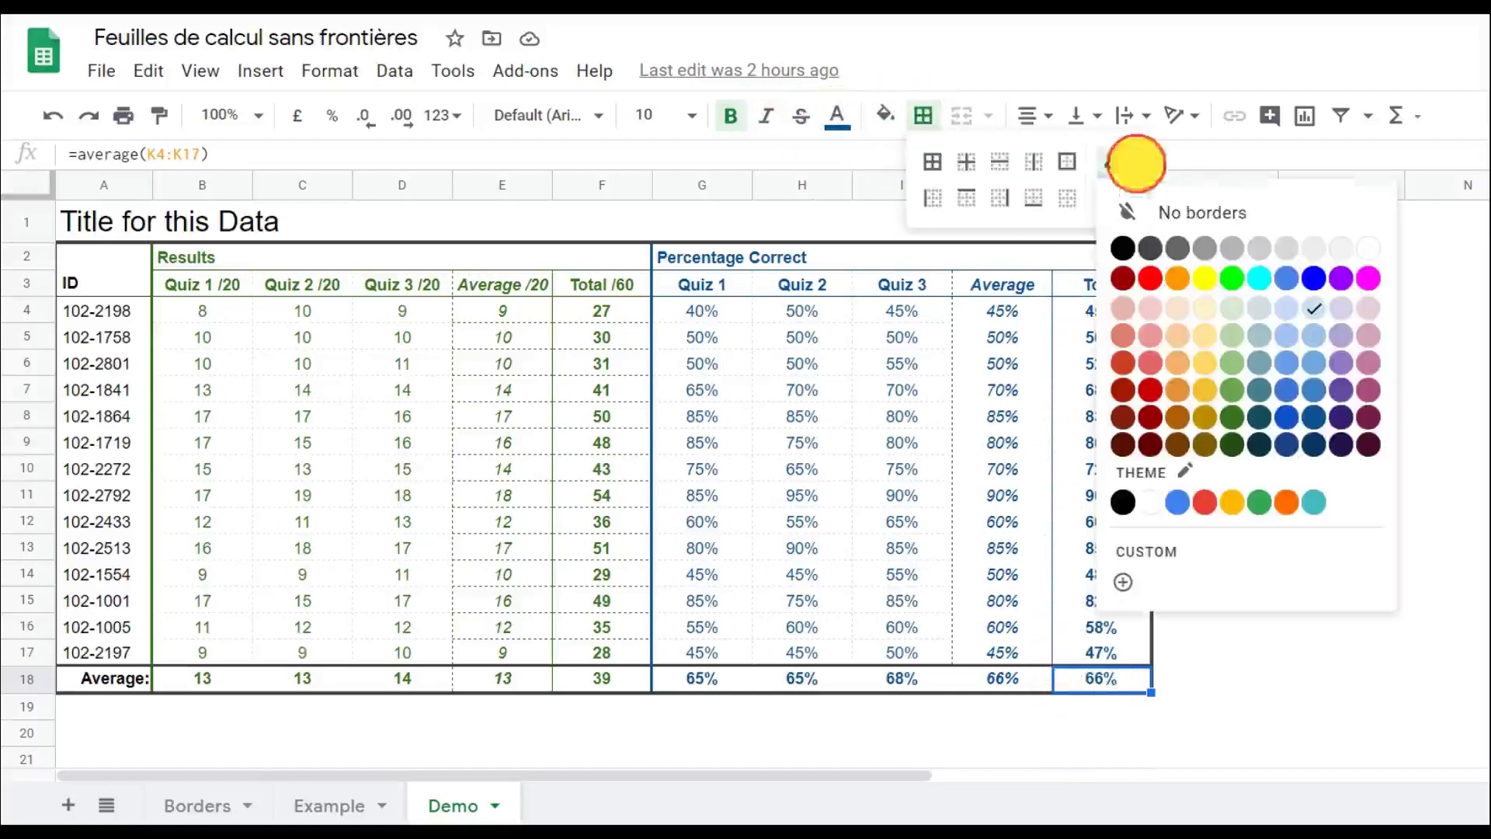
click(1323, 422)
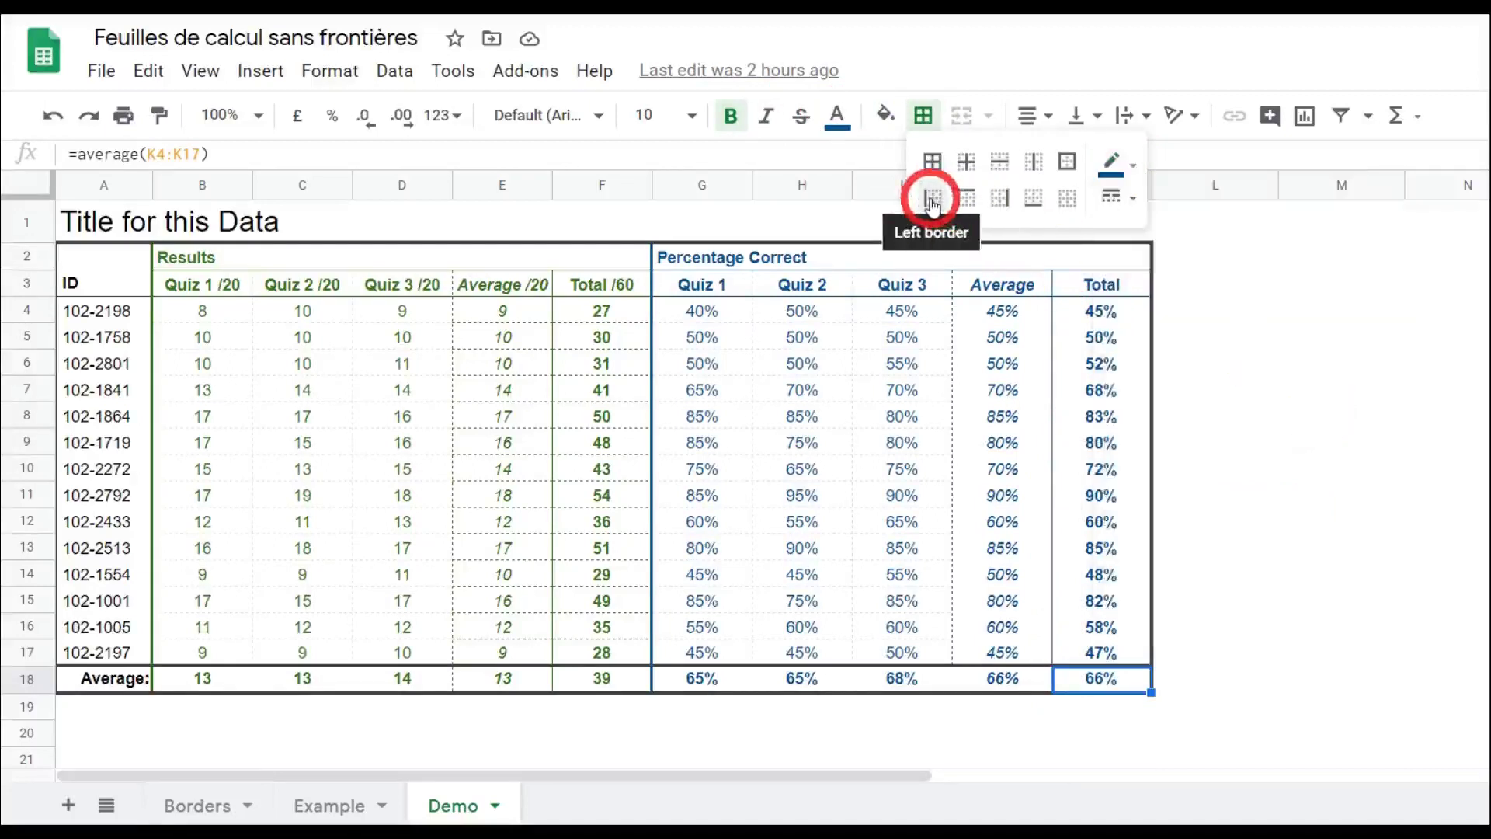
click(1115, 196)
click(1151, 236)
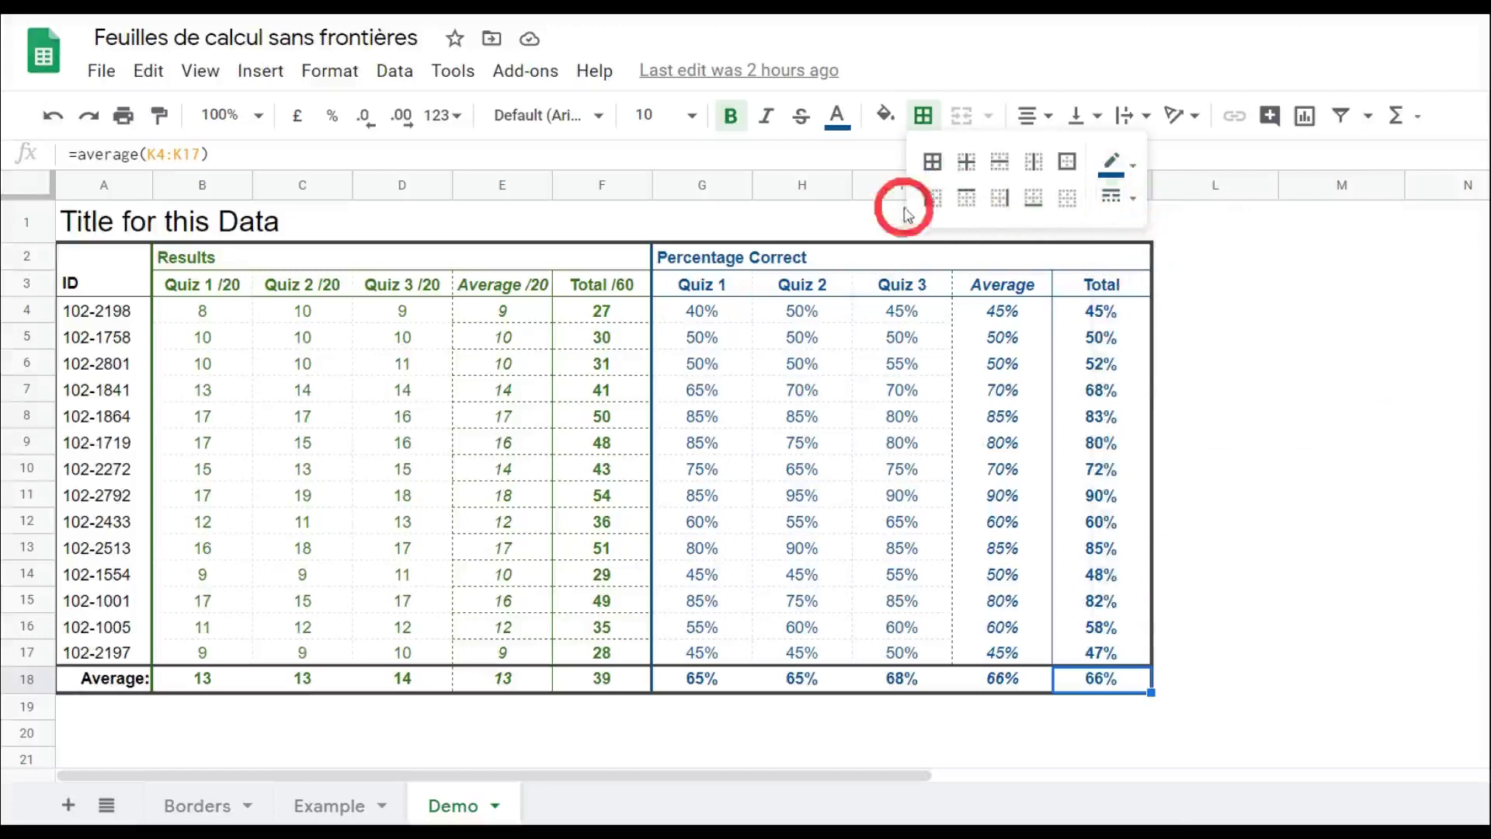
click(929, 195)
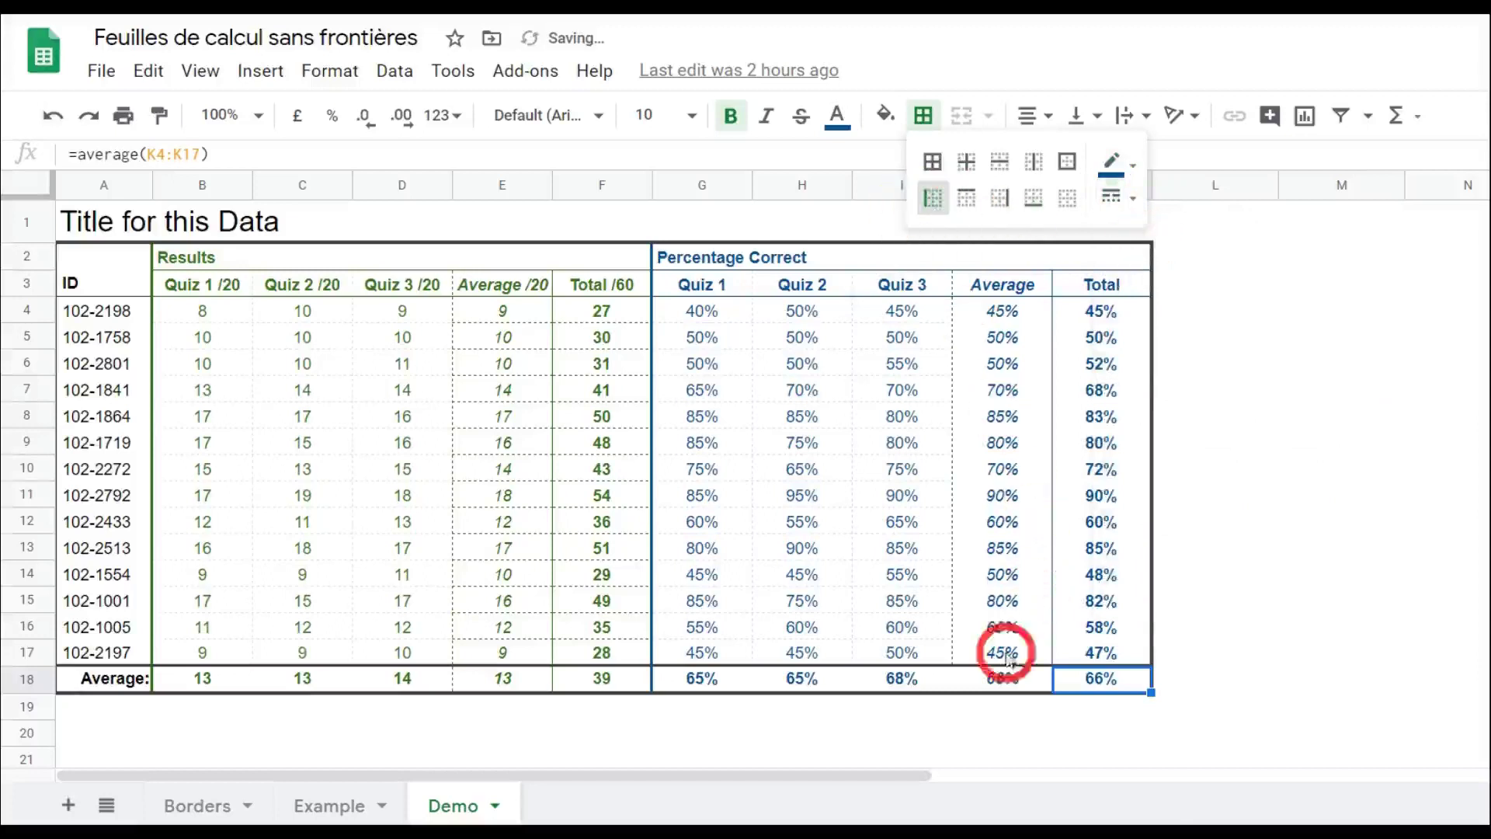
Add a dashed dark blue 2 left border to cell J18 in the Average row.
click(894, 675)
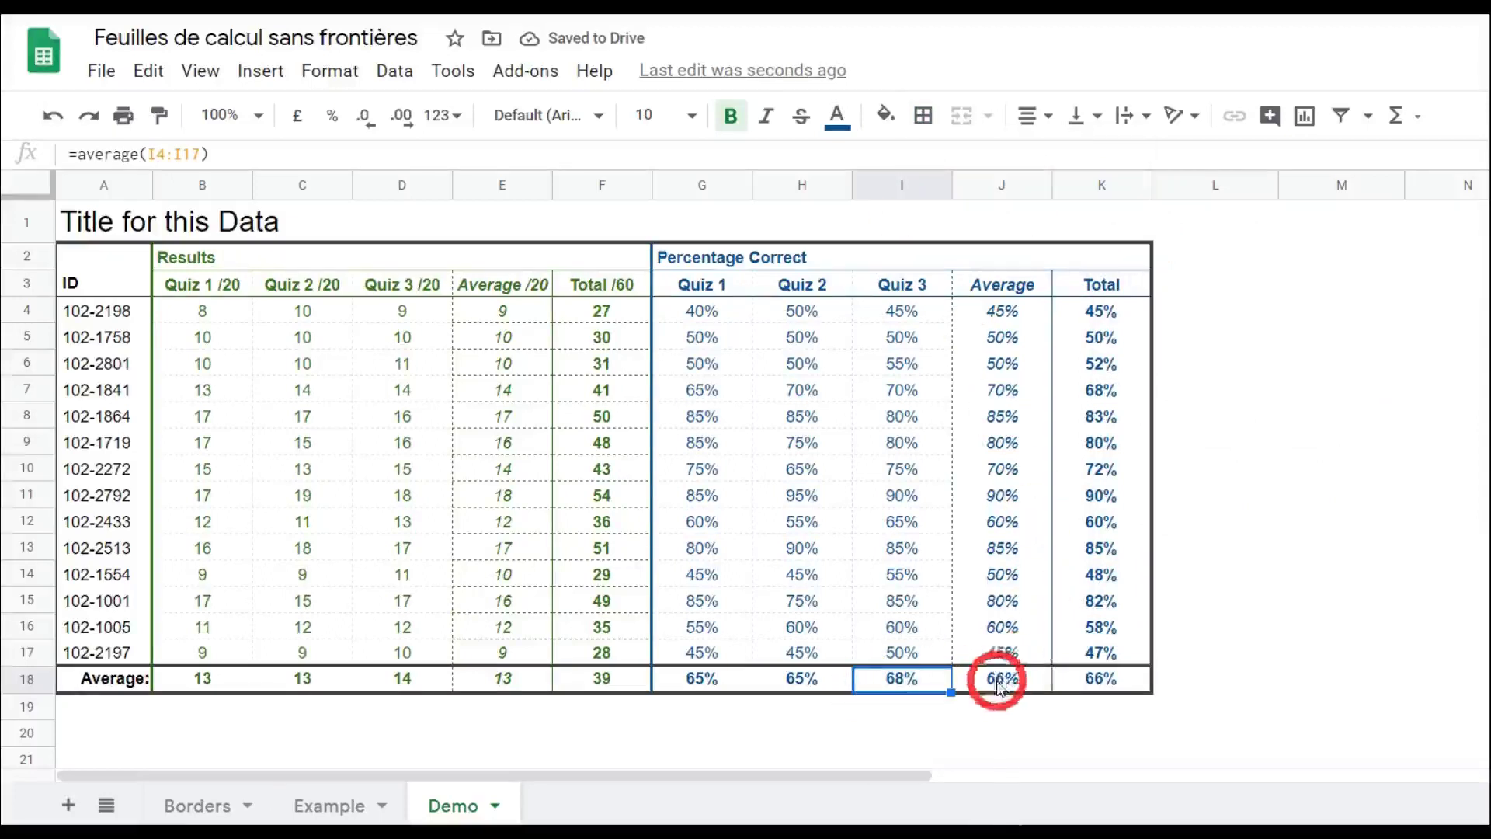
click(957, 677)
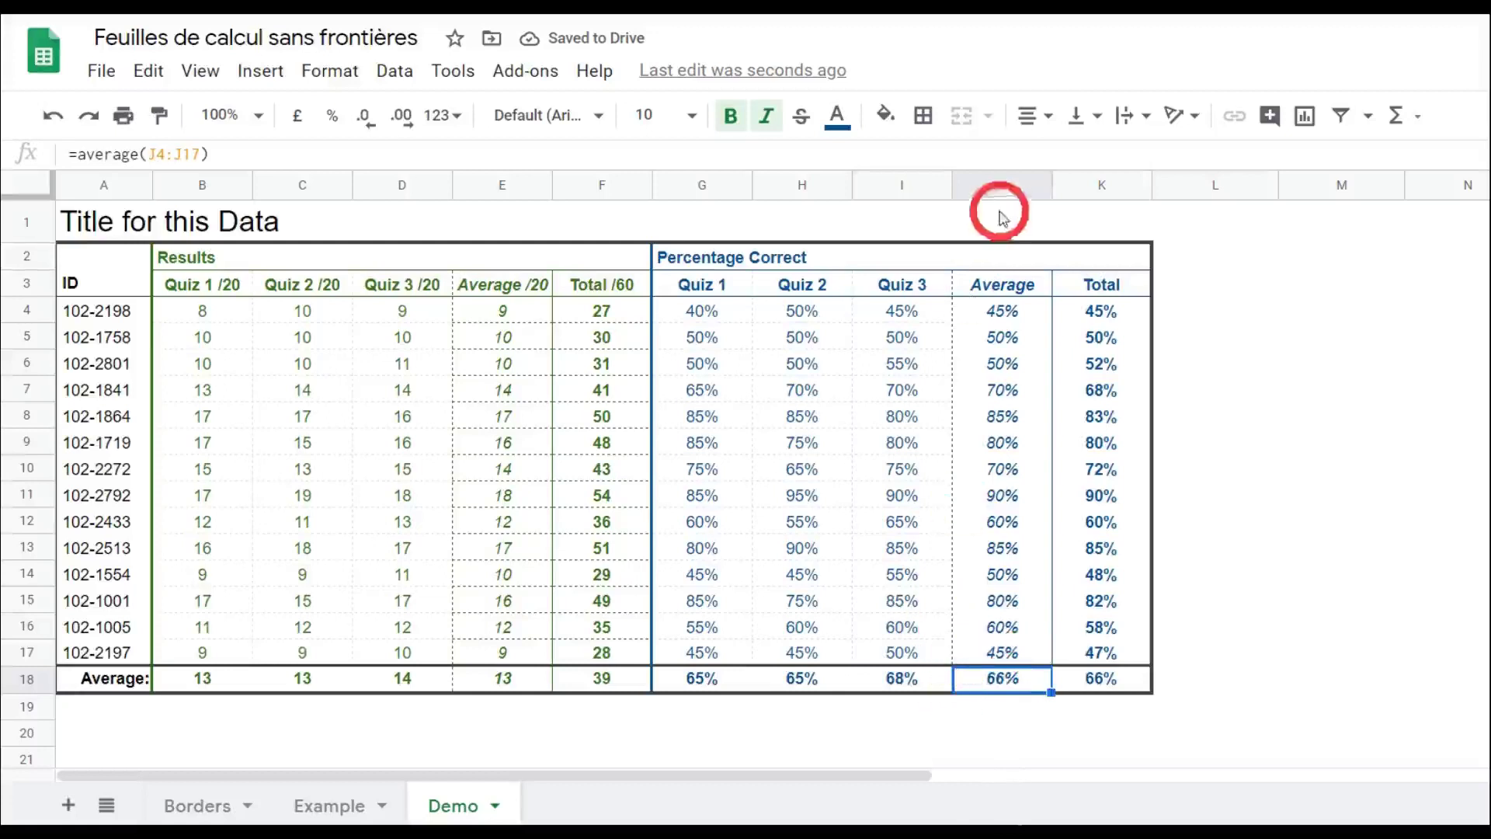
click(926, 118)
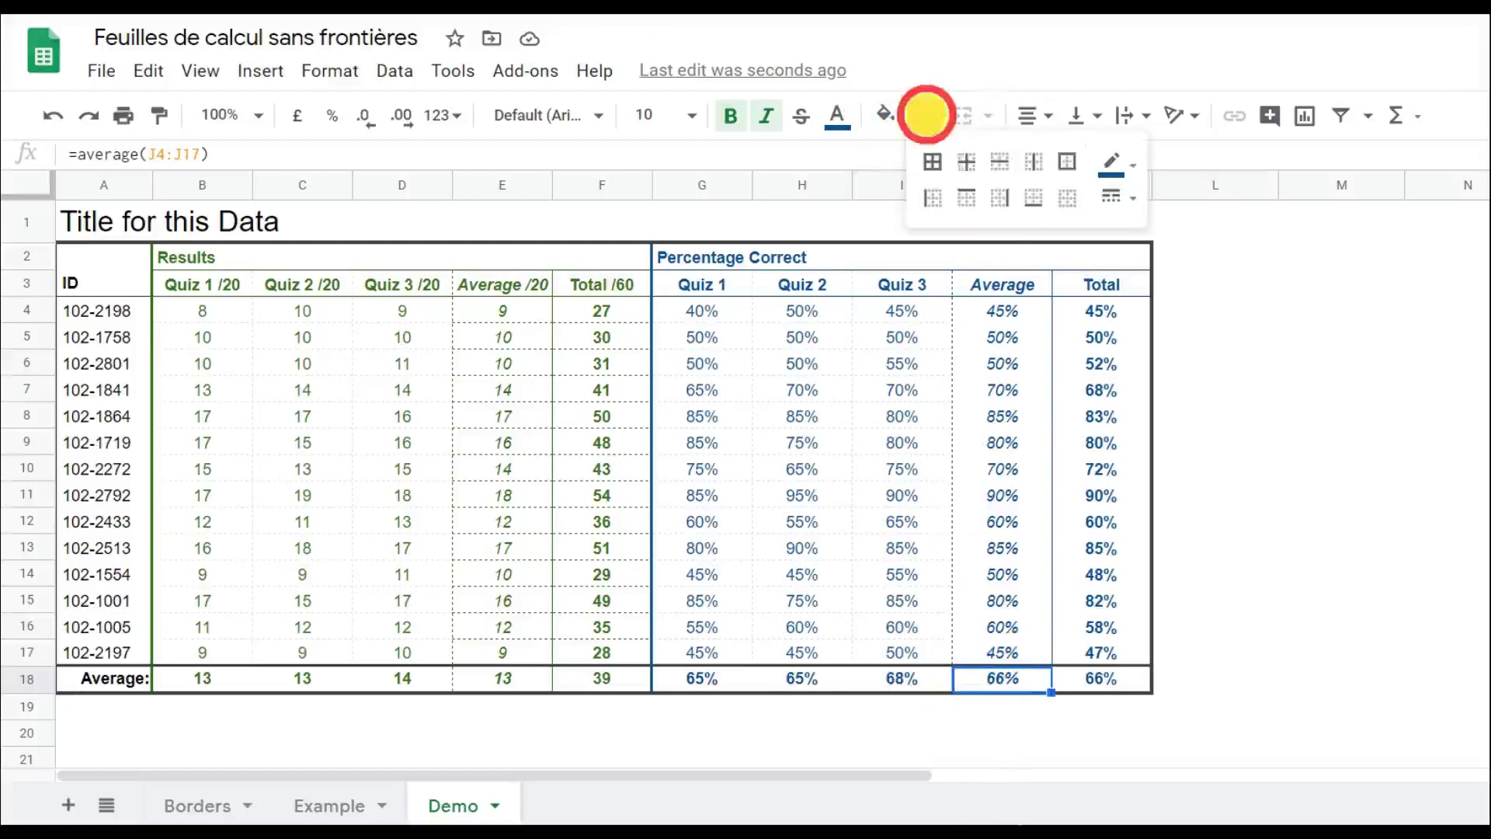
click(1118, 199)
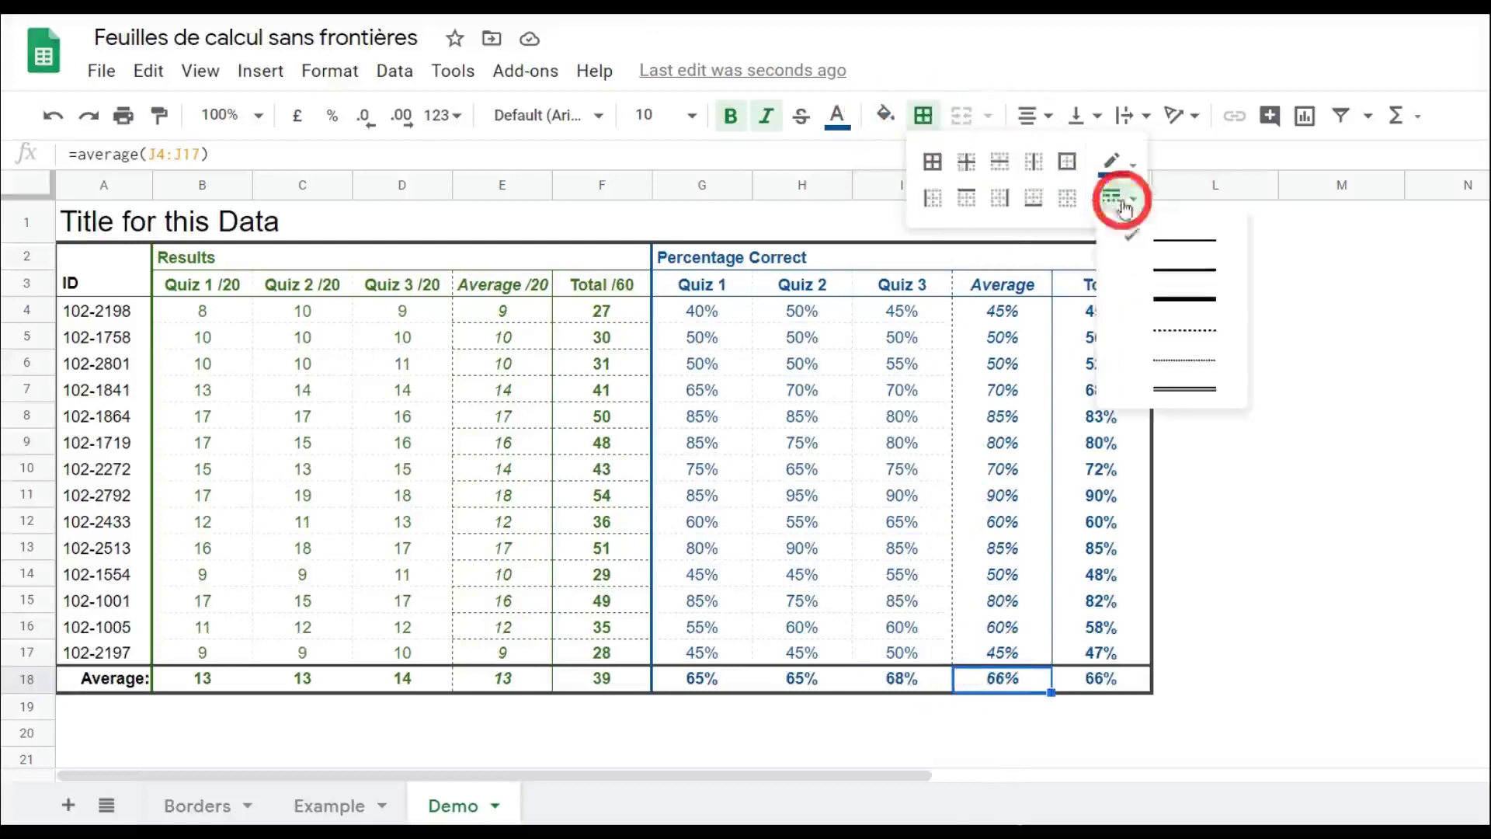
click(1165, 332)
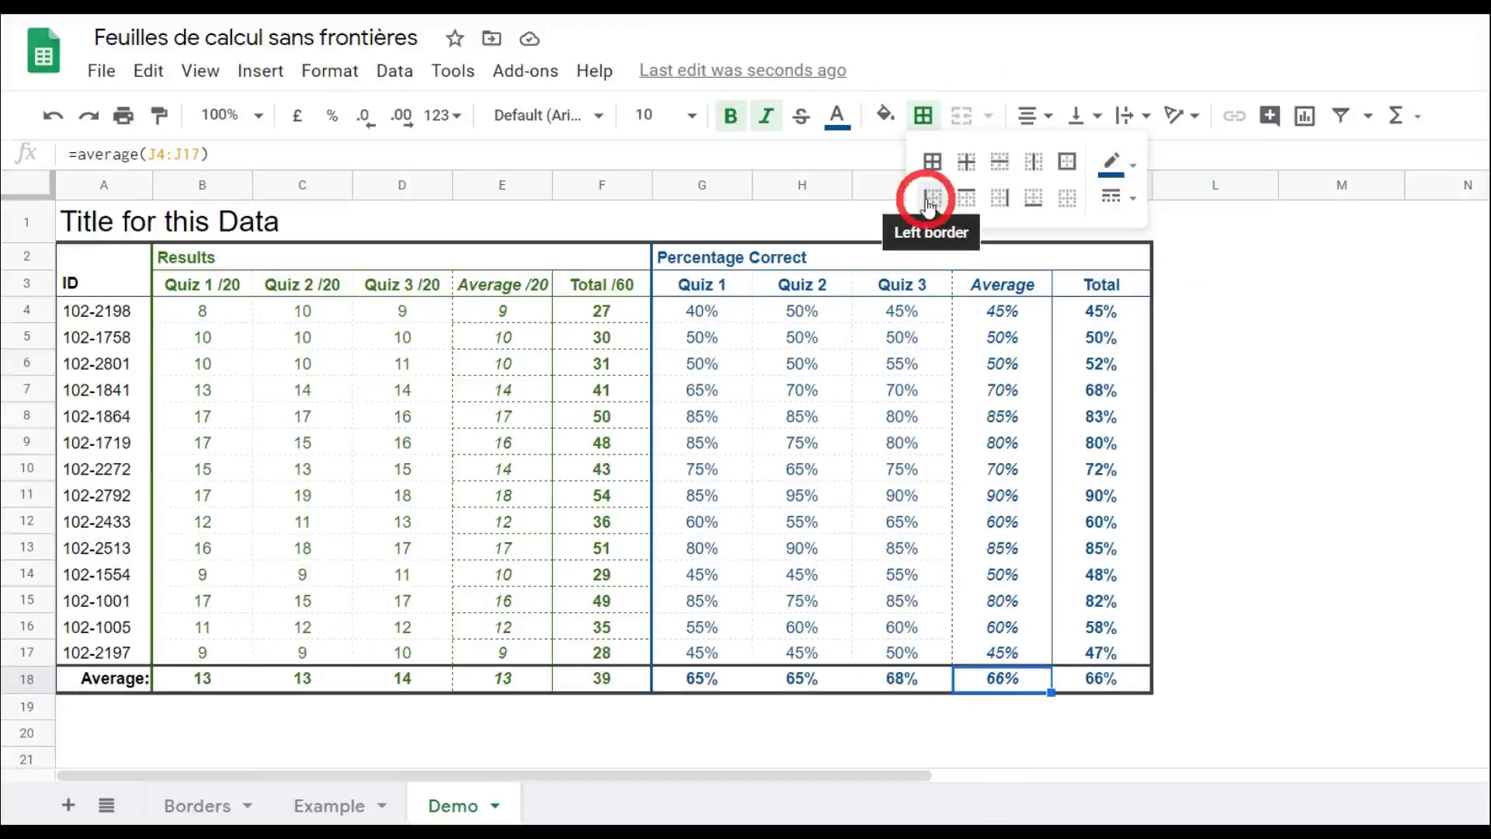
click(929, 203)
Add dashed light blue 3 inner vertical borders between the Percentage Correct quiz averages G18:I18.
click(722, 675)
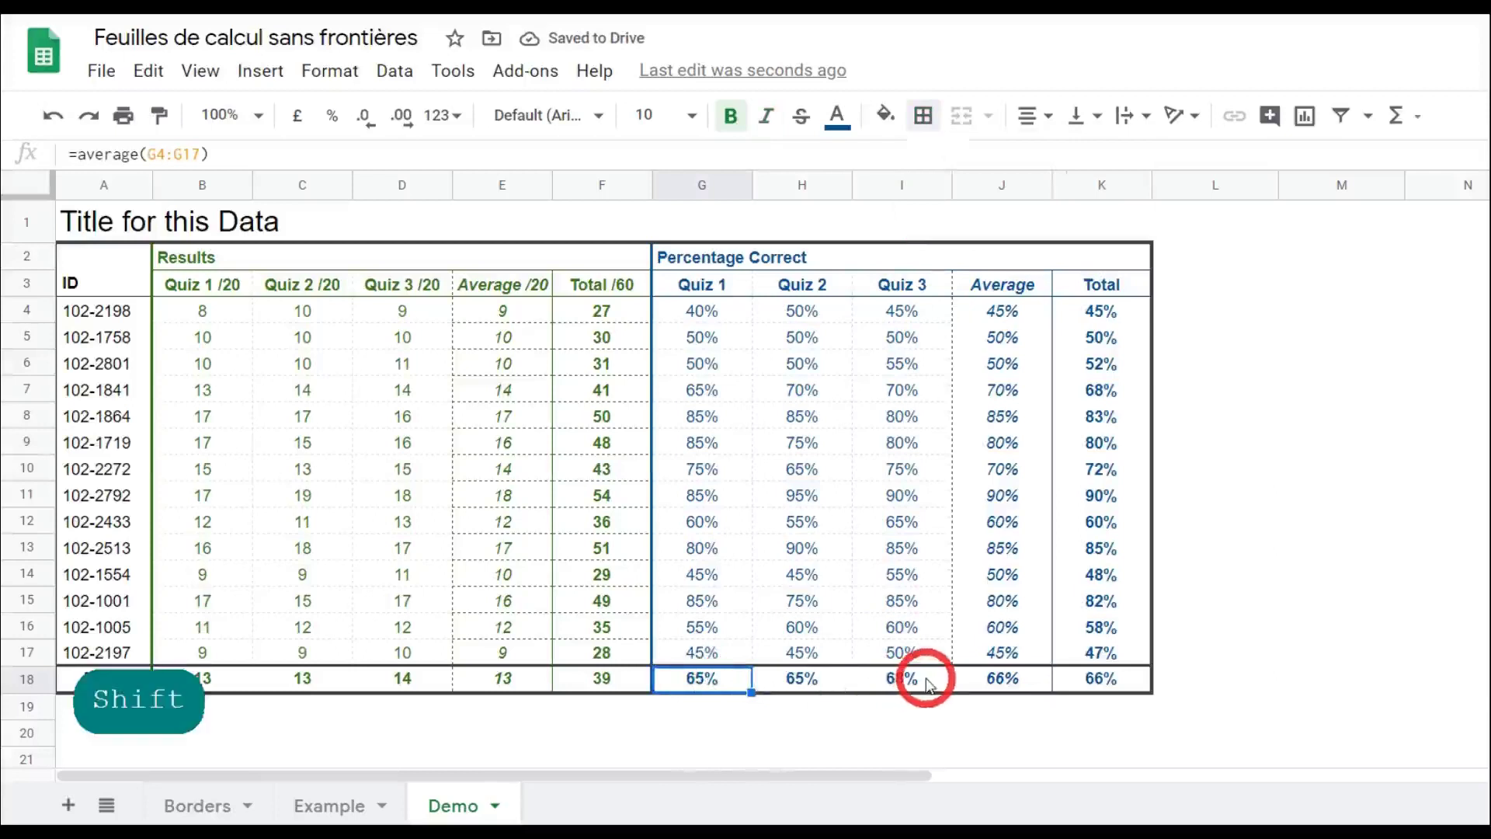
shift+click(926, 681)
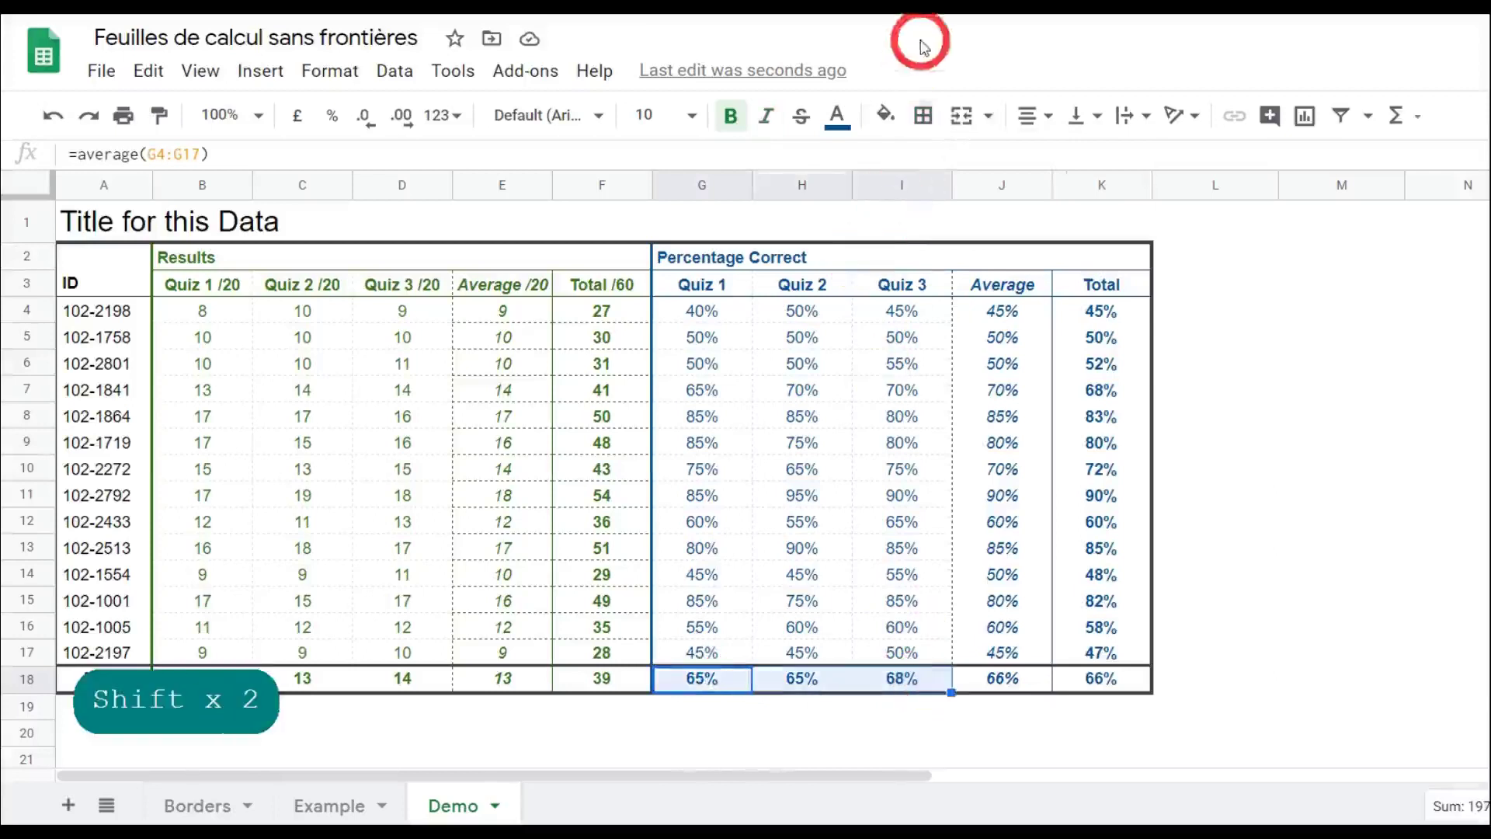
click(923, 114)
click(1112, 161)
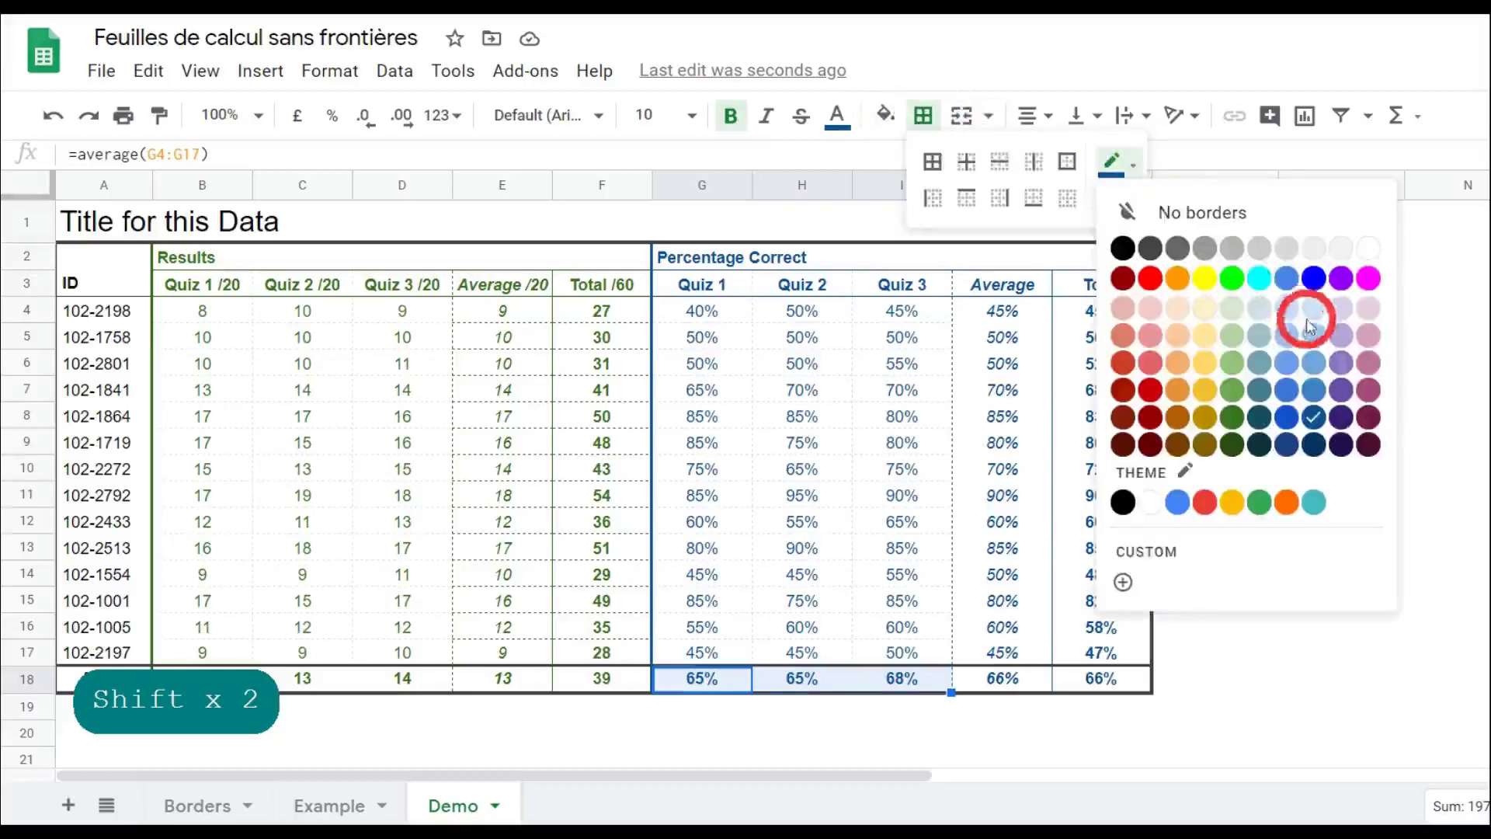
click(1311, 304)
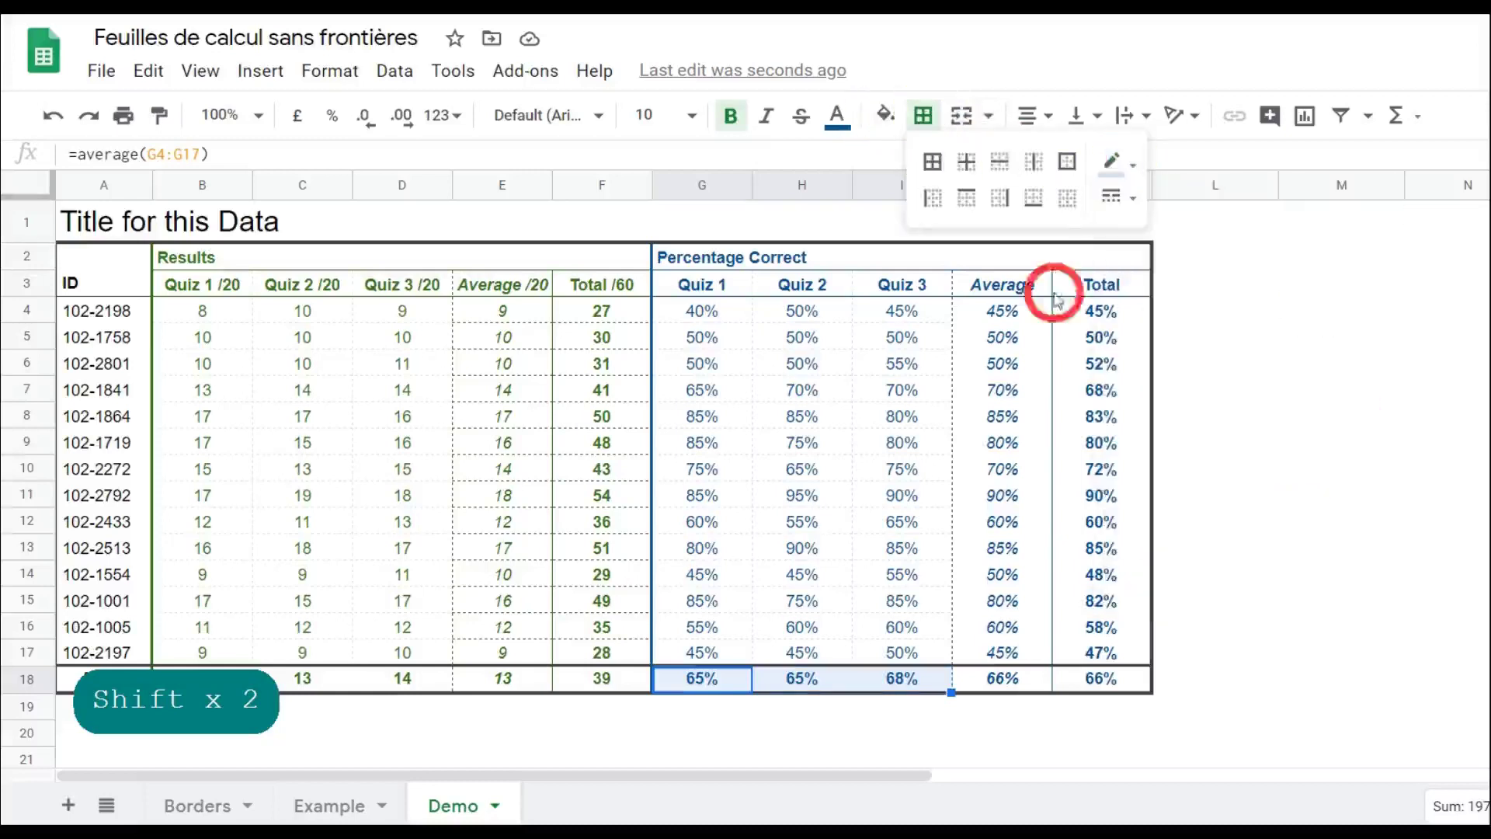
click(1116, 204)
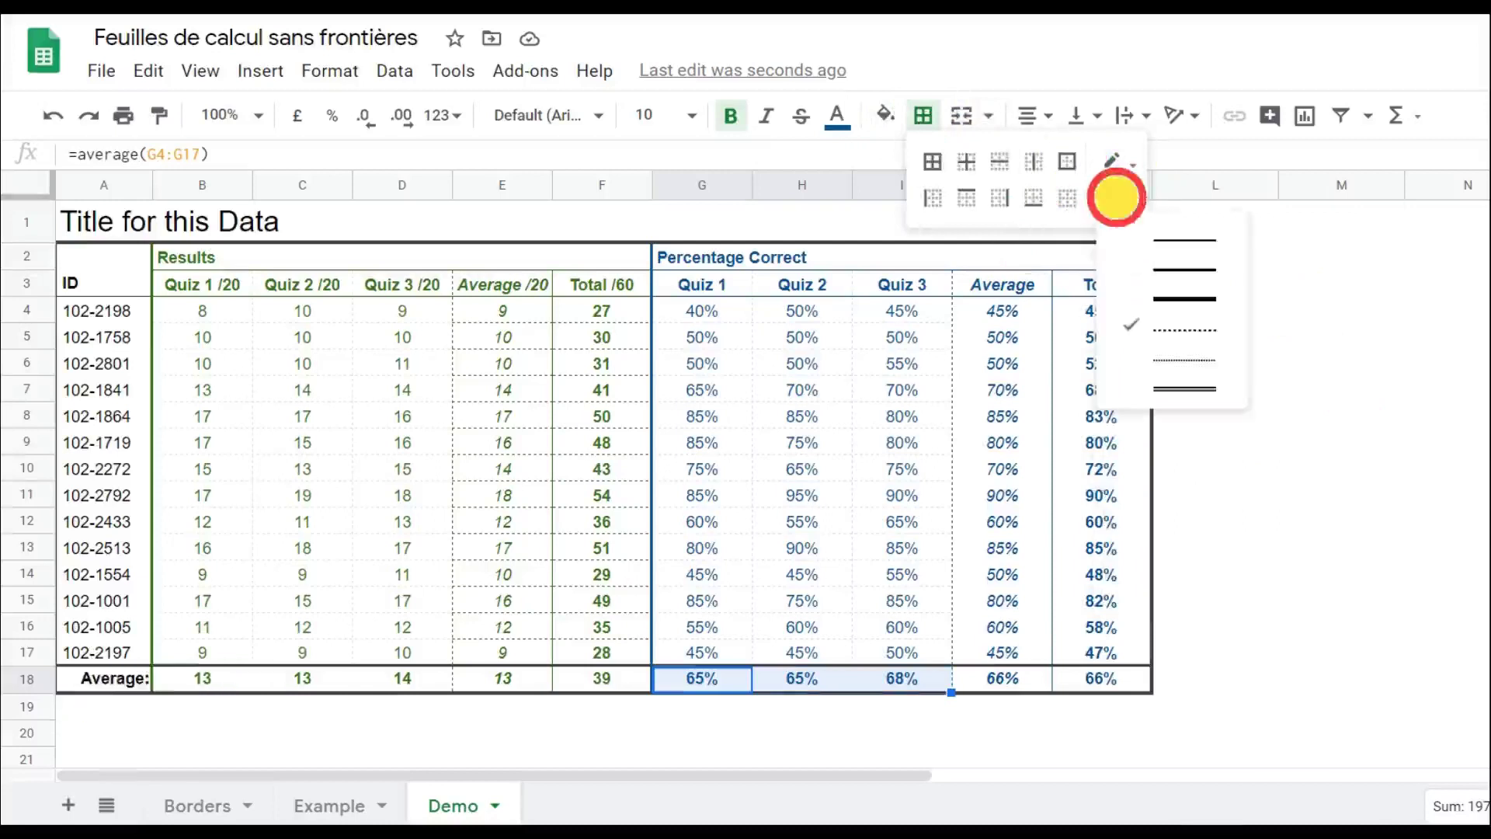
click(1172, 333)
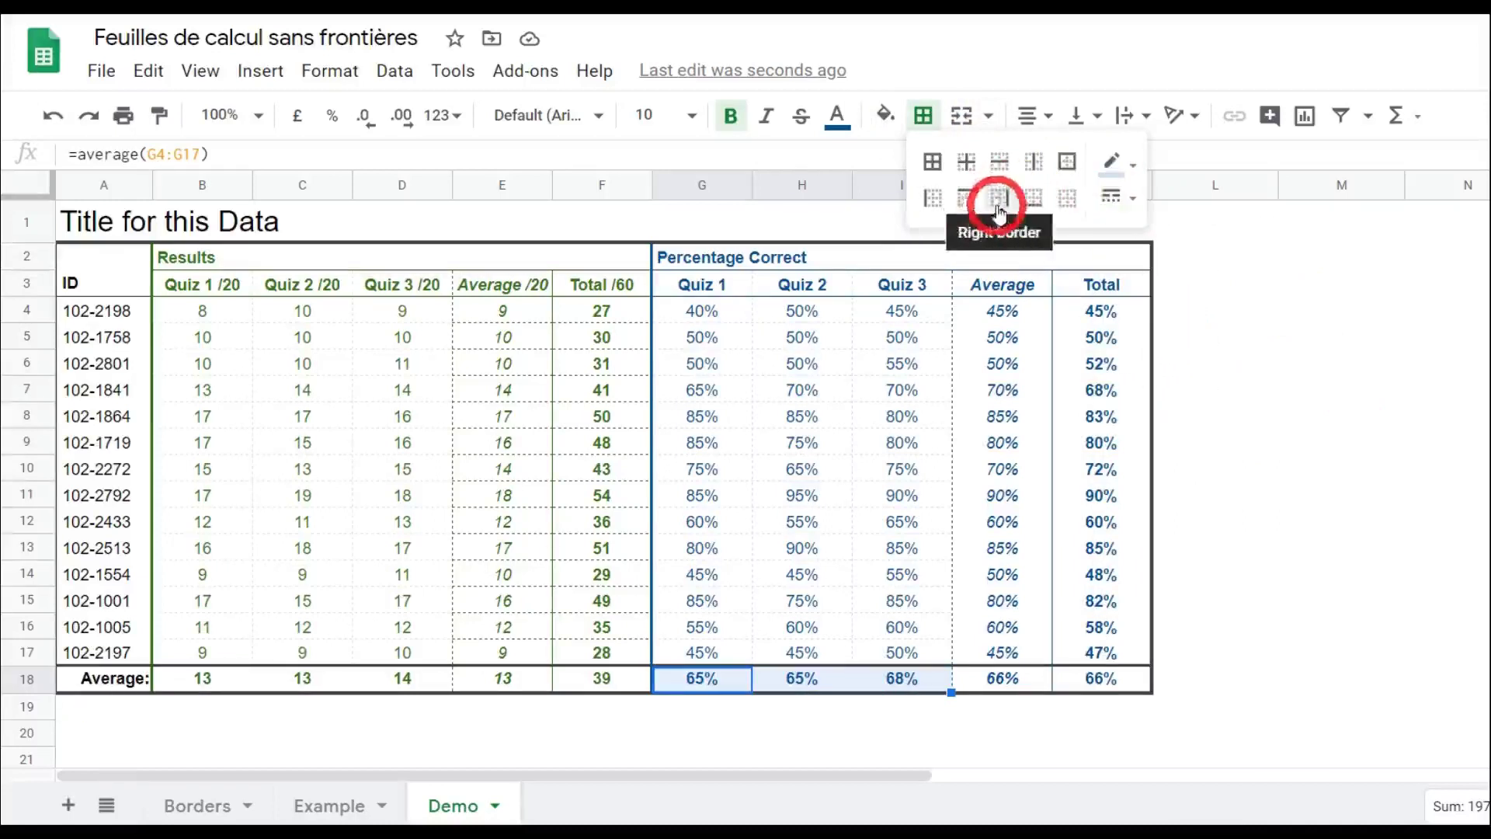
click(1035, 160)
click(900, 471)
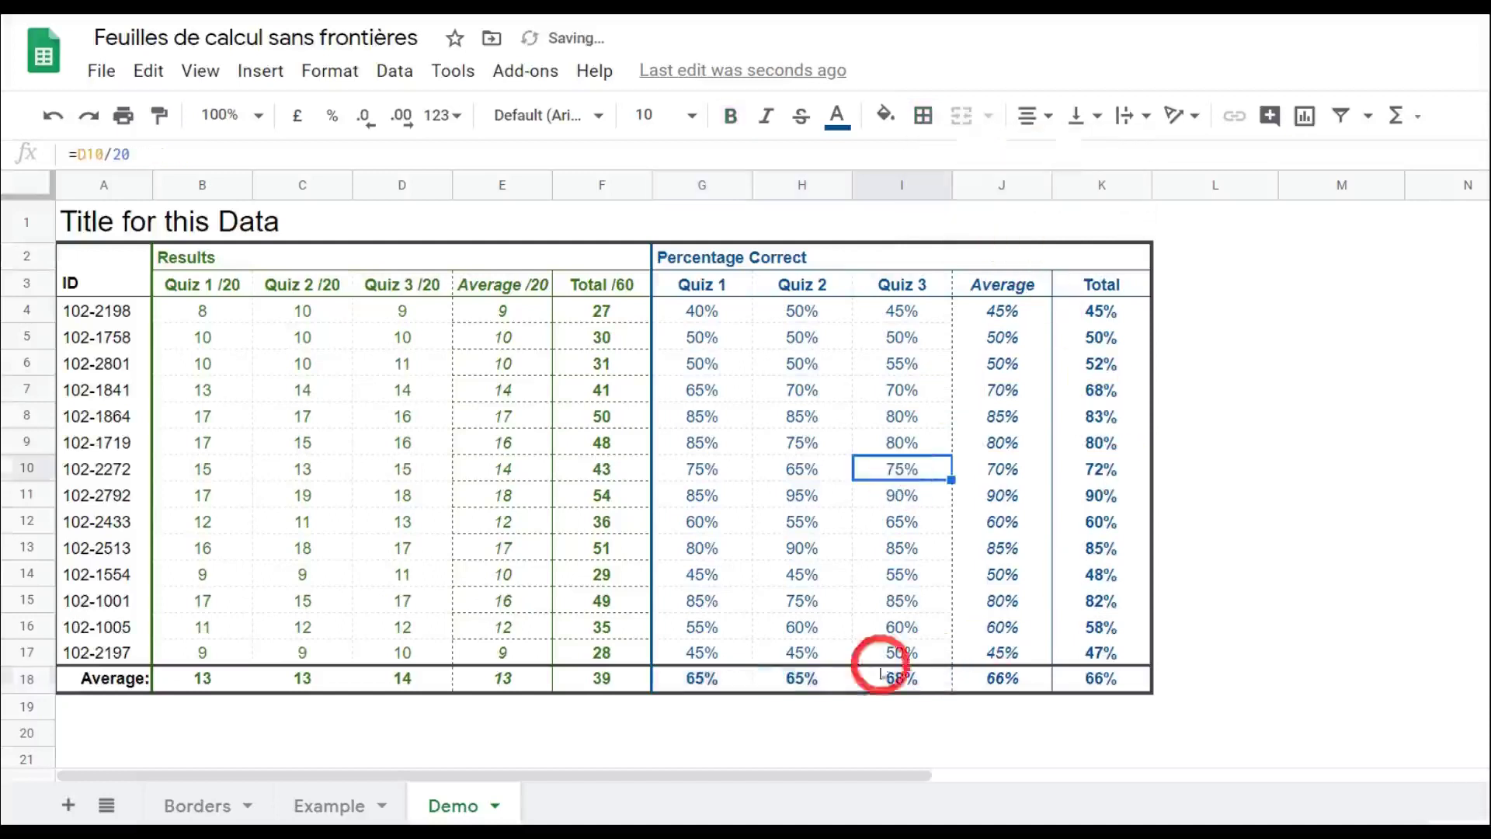
Add dotted inner vertical borders between the Results quiz averages B18:D18.
click(200, 683)
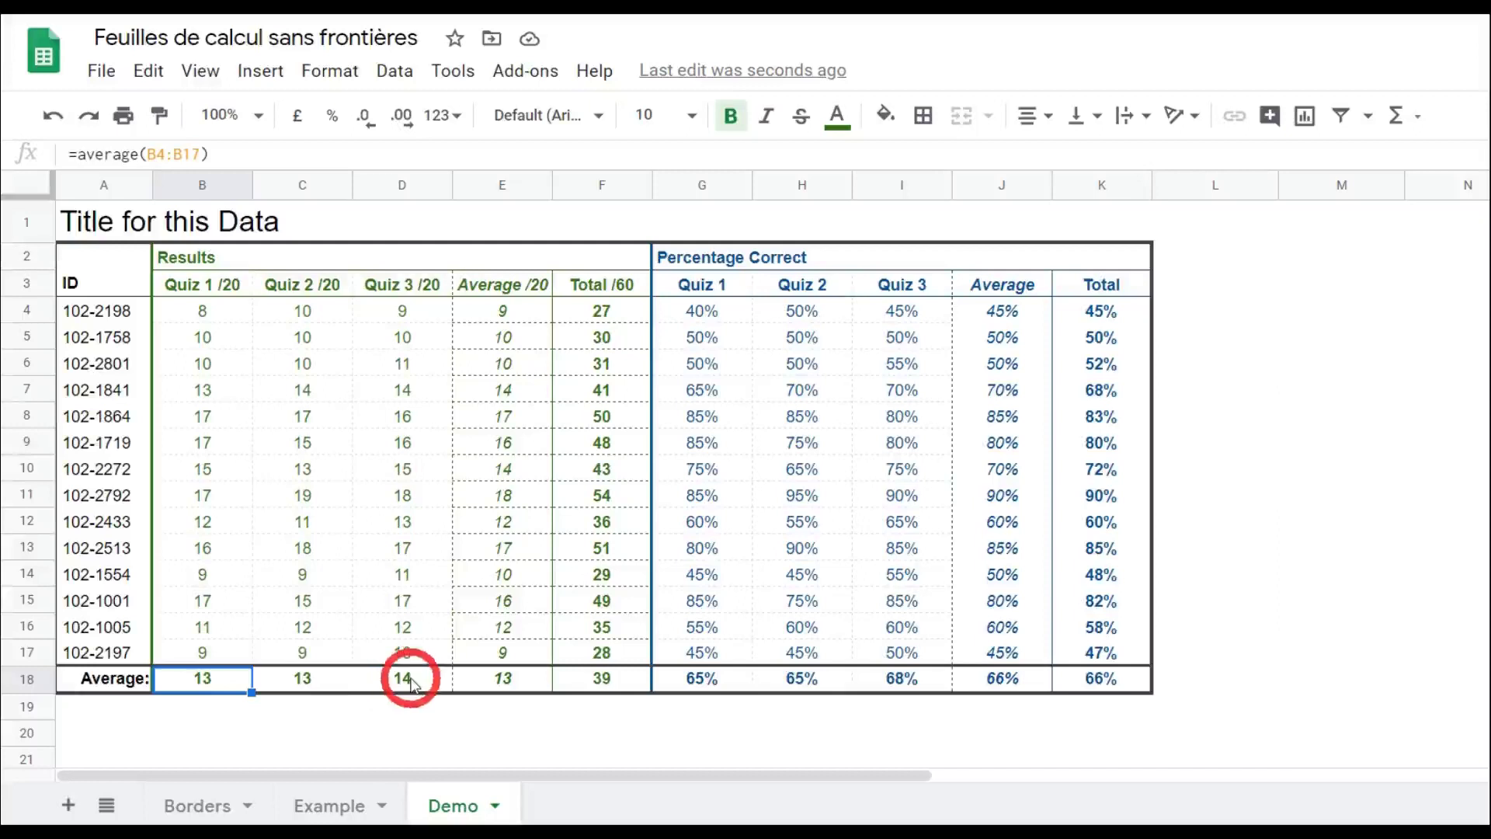
shift+click(410, 684)
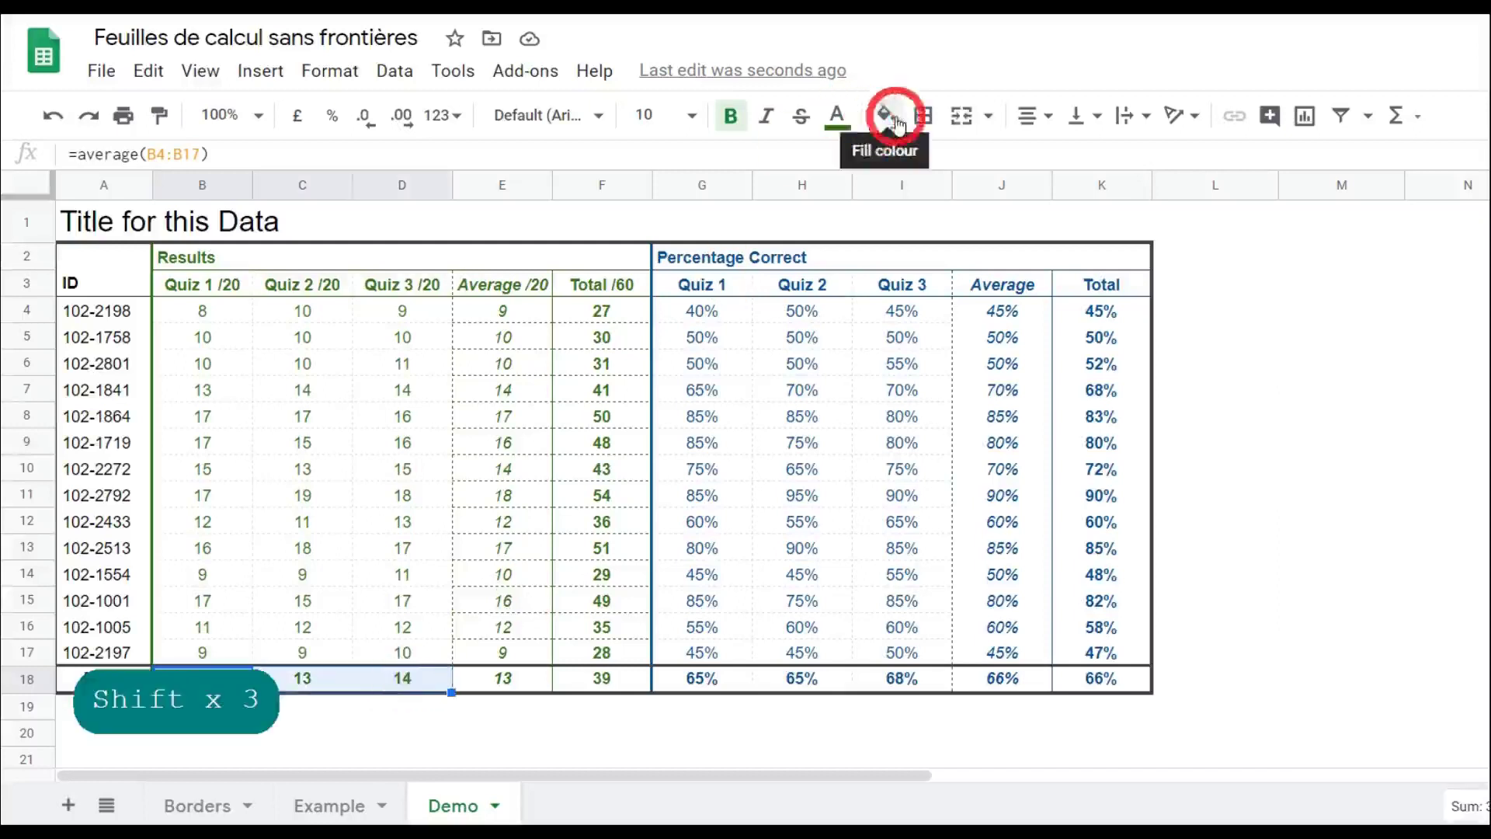
click(923, 116)
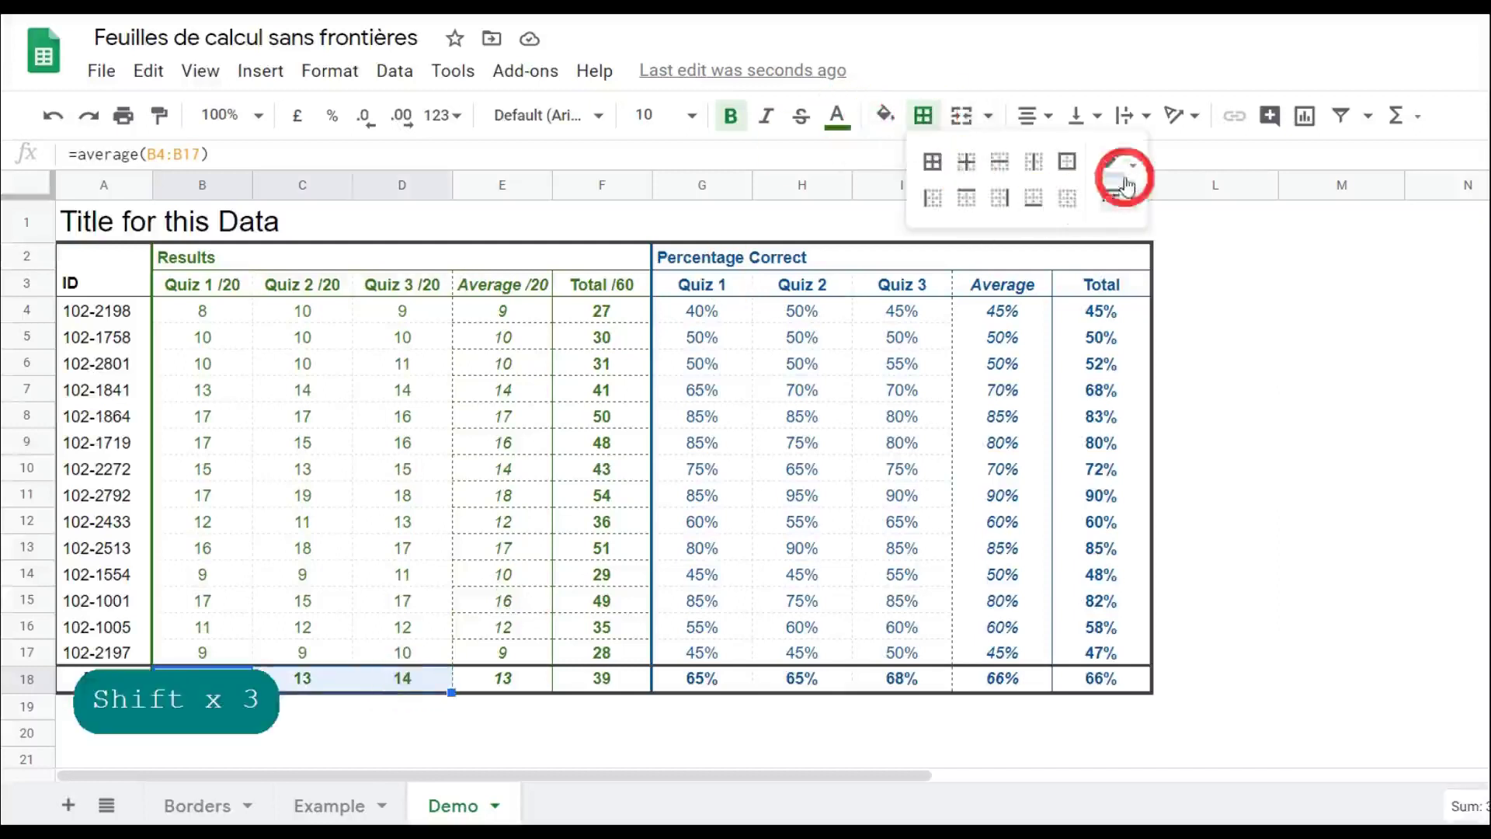
click(1118, 161)
click(1112, 164)
click(1117, 195)
click(1157, 359)
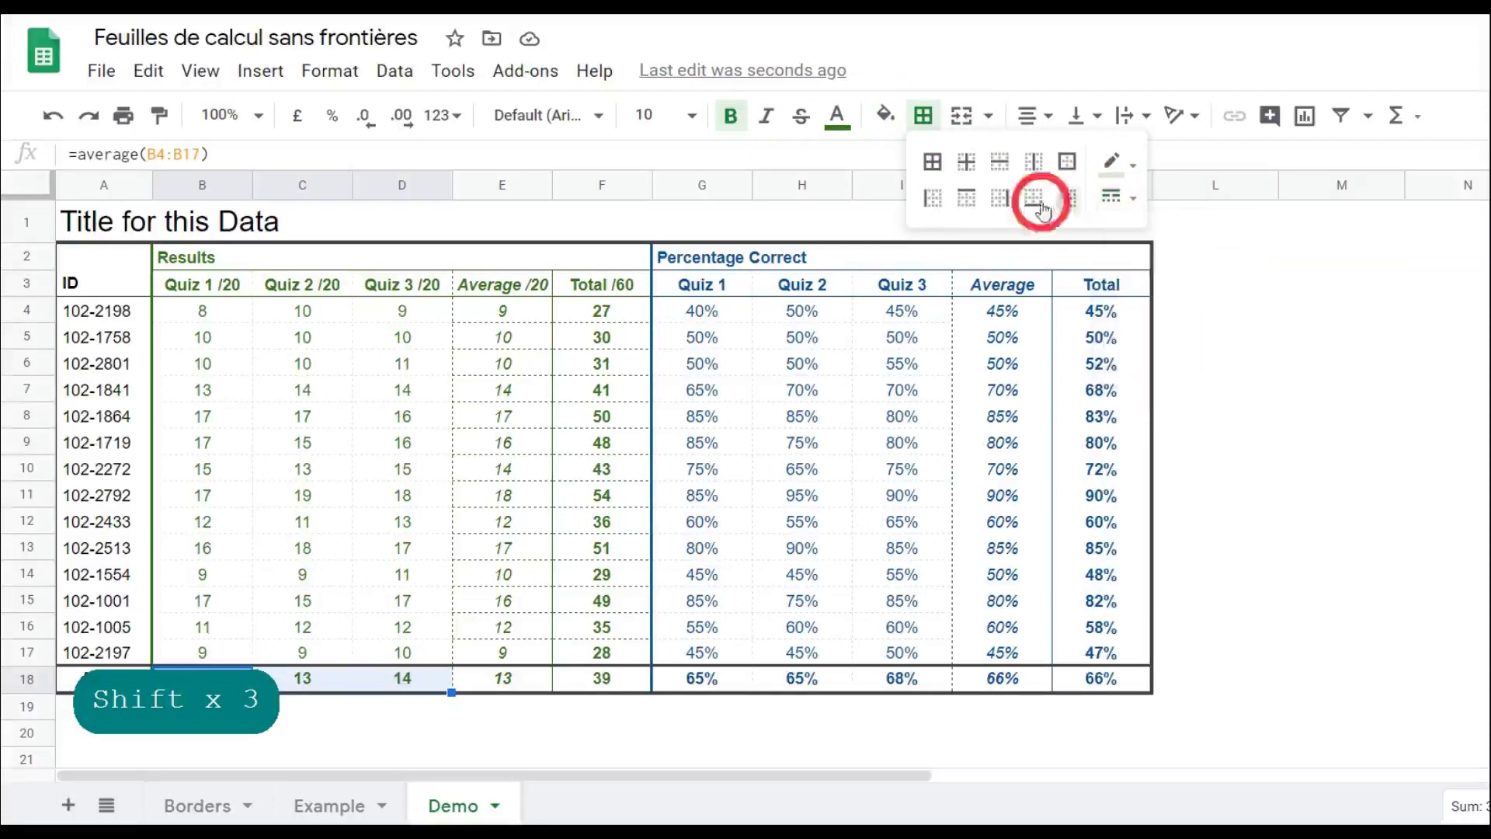
click(1033, 163)
click(893, 388)
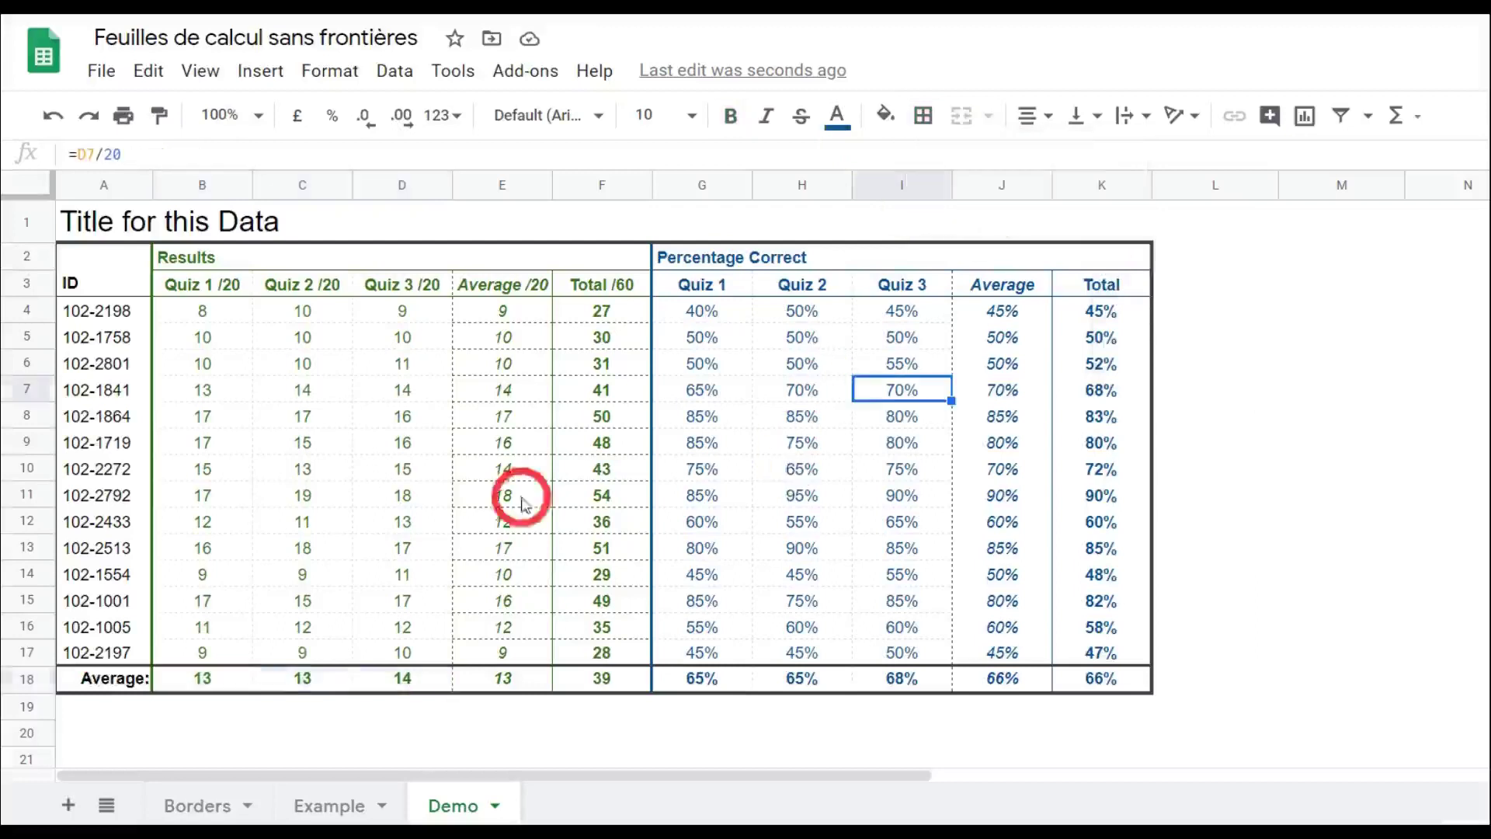
click(199, 389)
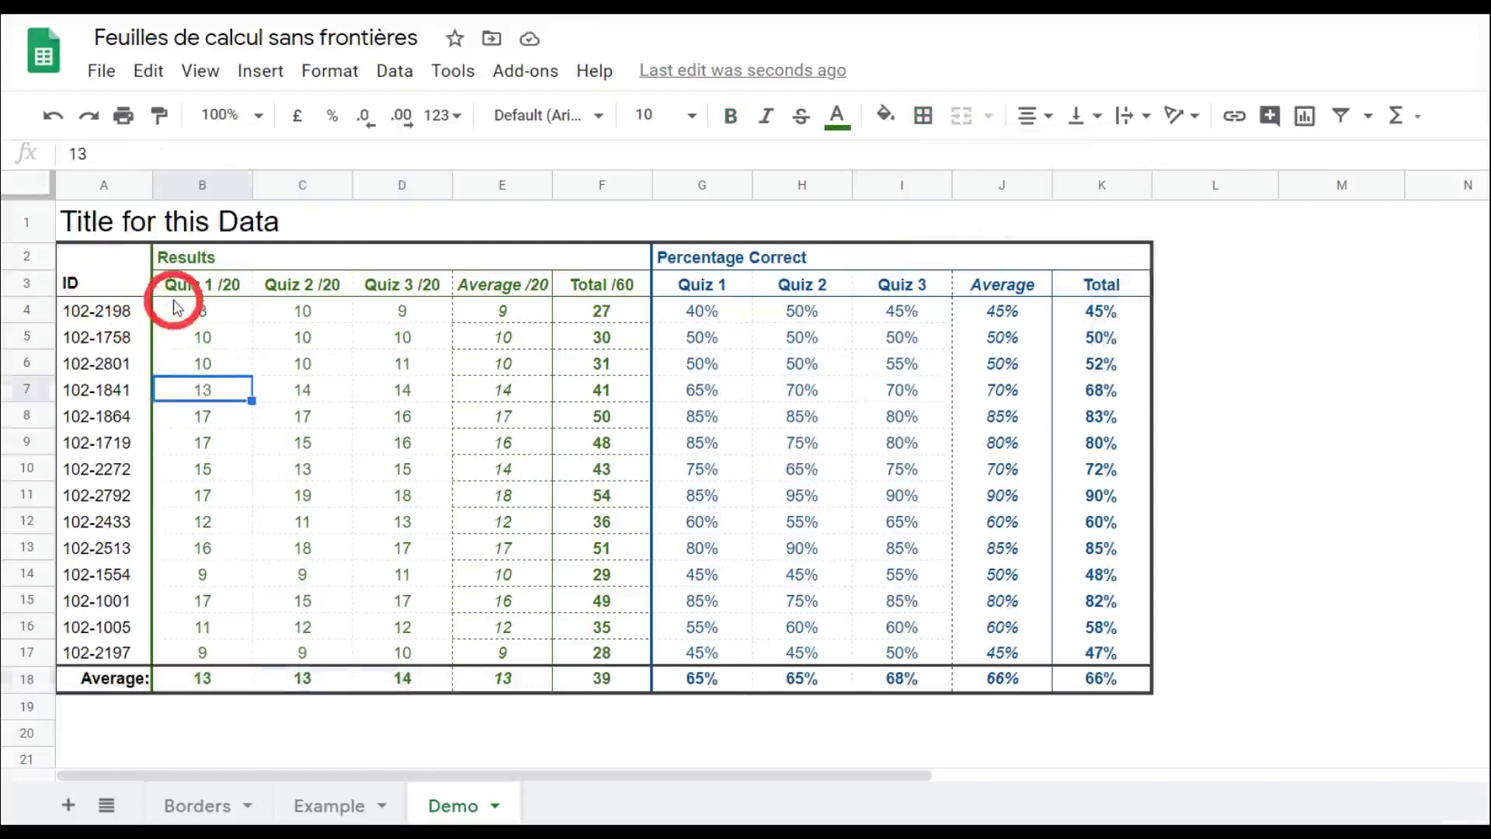